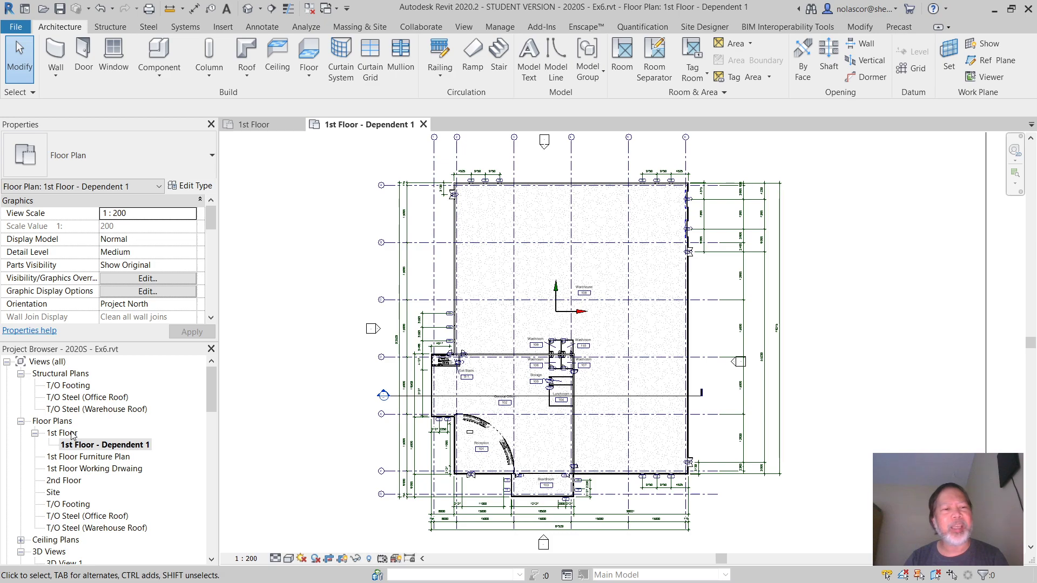
- Set the view scale of the 1st Floor - Dependent 1 plan to 1 : 100 and save the project
{"action": "left_click", "coordinate": [253, 560]}
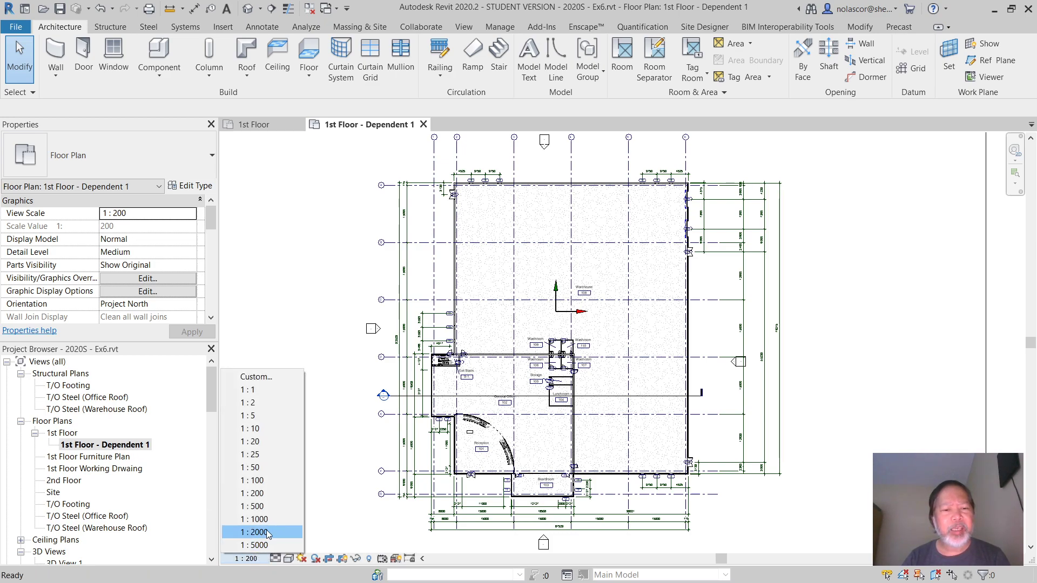
{"action": "left_click", "coordinate": [287, 484]}
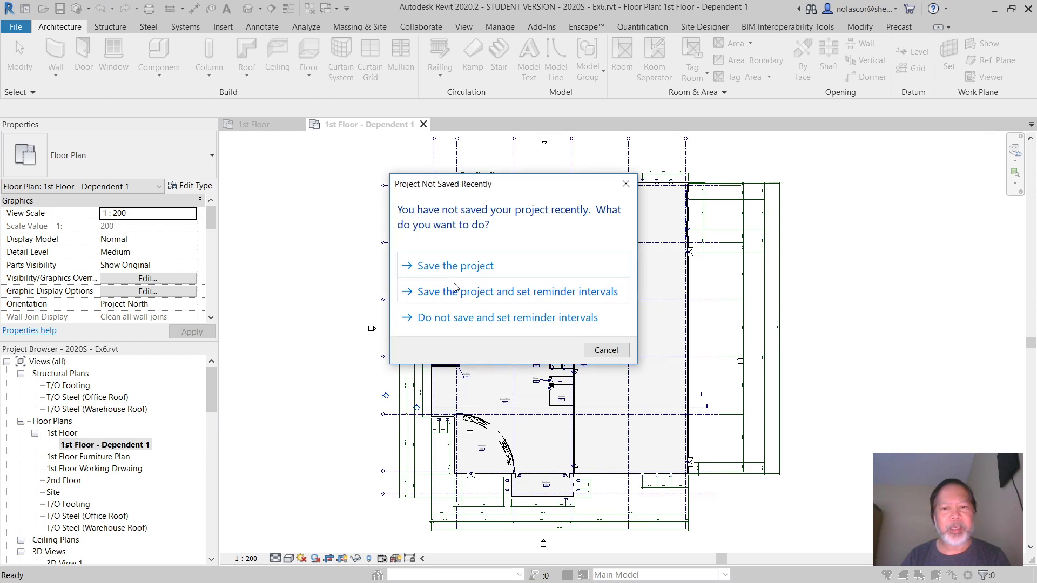
{"action": "left_click", "coordinate": [449, 266]}
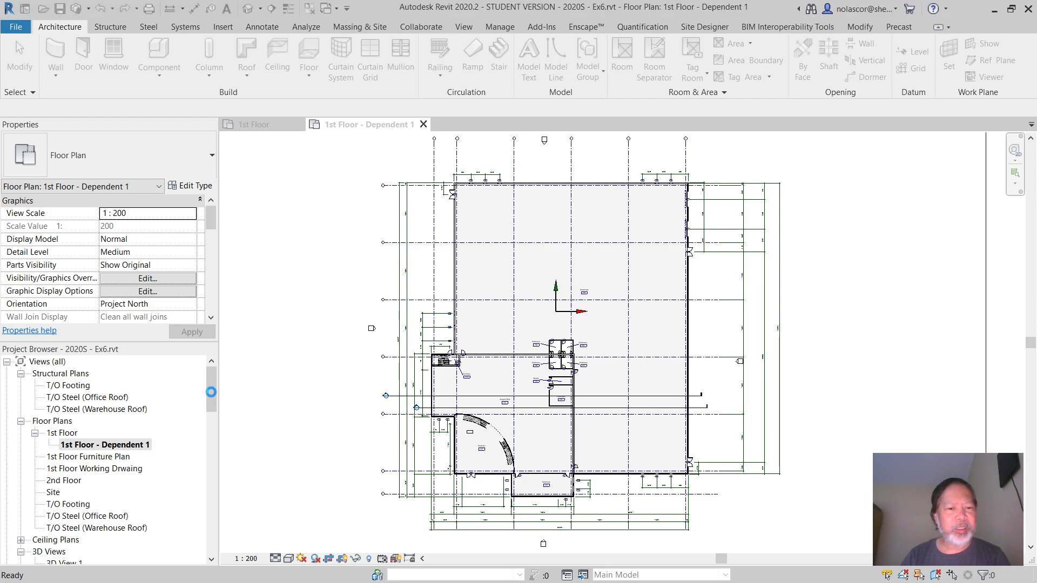
- Create a new sheet using the SC-A_M_ARCH-D(24X36Landscape) title block
{"action": "left_click_drag", "start_coordinate": [211, 398], "coordinate": [206, 464]}
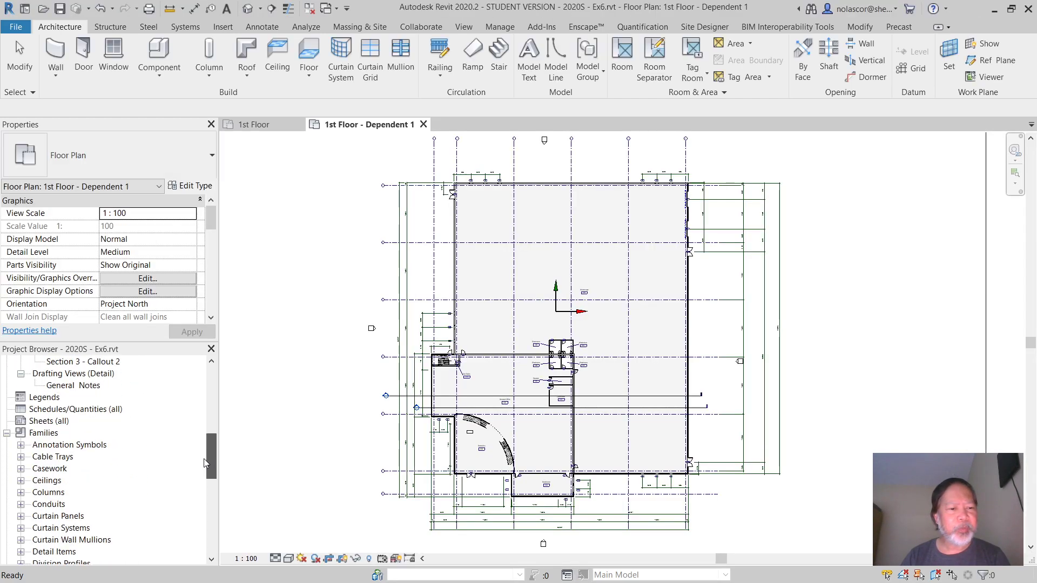
{"action": "left_click", "coordinate": [65, 421]}
{"action": "right_click", "coordinate": [68, 422]}
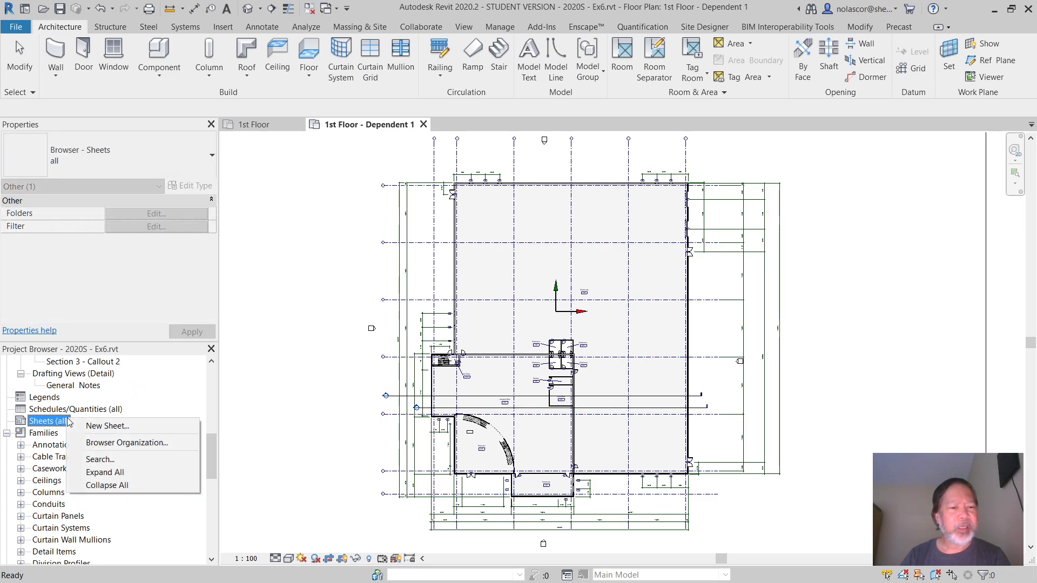
{"action": "left_click", "coordinate": [111, 426]}
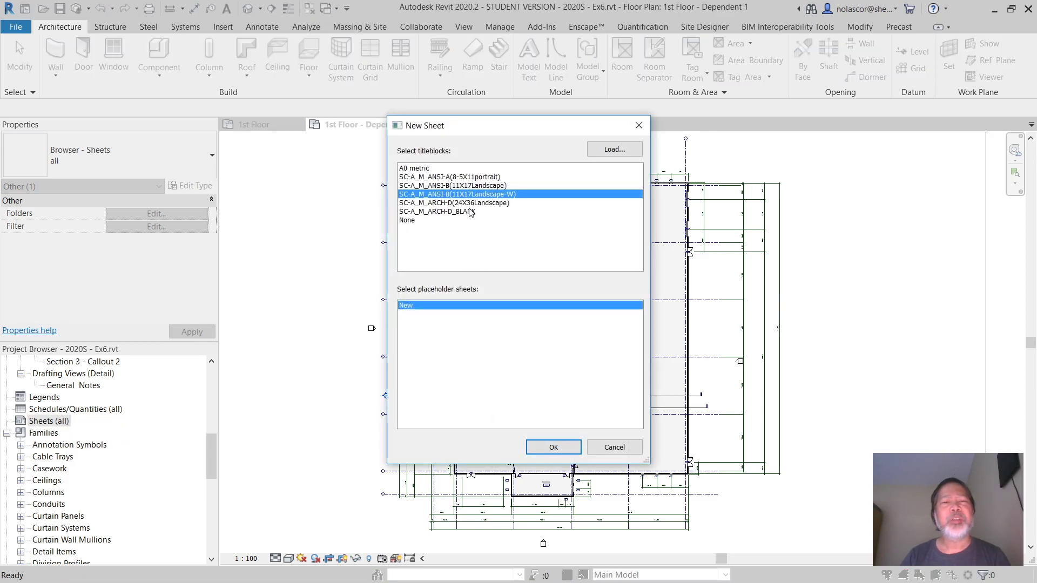
{"action": "left_click", "coordinate": [471, 204]}
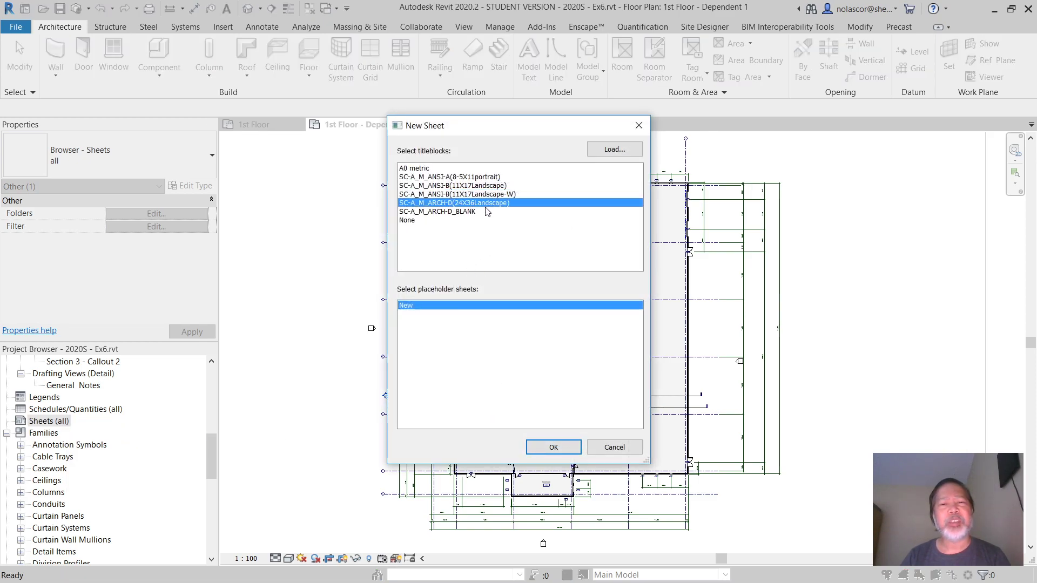
{"action": "left_click", "coordinate": [546, 447]}
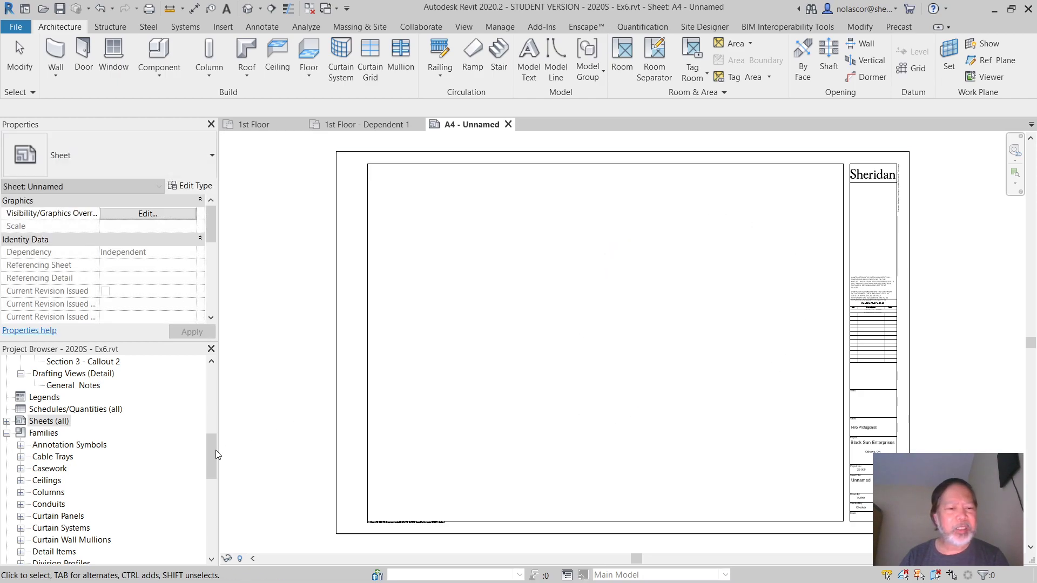
- Try placing the full 1st Floor plan on the new sheet, and delete the placed viewport
{"action": "left_click_drag", "start_coordinate": [211, 449], "coordinate": [216, 382]}
{"action": "left_click_drag", "start_coordinate": [63, 433], "coordinate": [576, 374]}
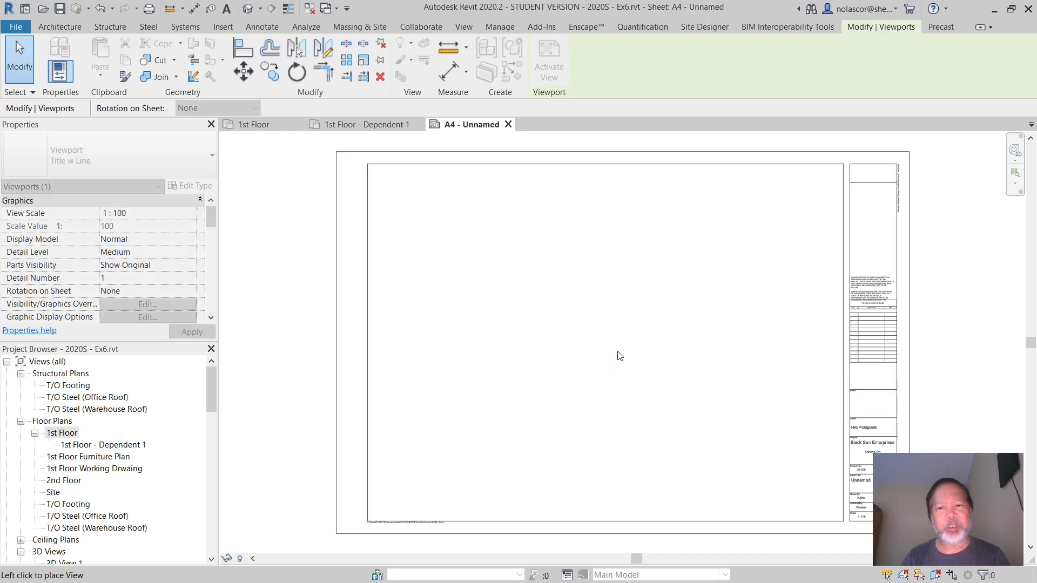
{"action": "scroll", "coordinate": [619, 356], "scroll_direction": "down", "scroll_amount": 5}
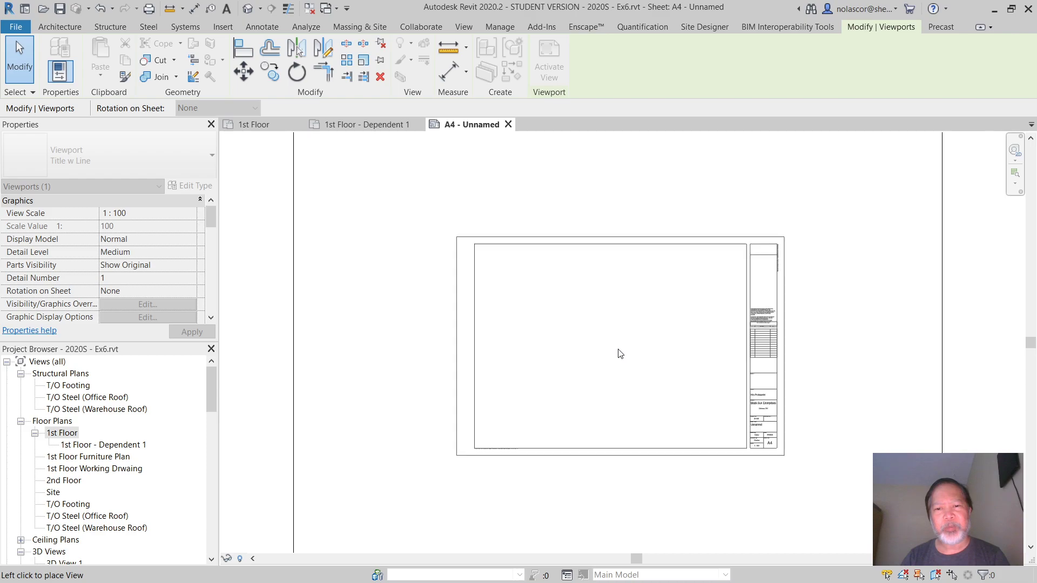
{"action": "scroll", "coordinate": [619, 354], "scroll_direction": "down", "scroll_amount": 2}
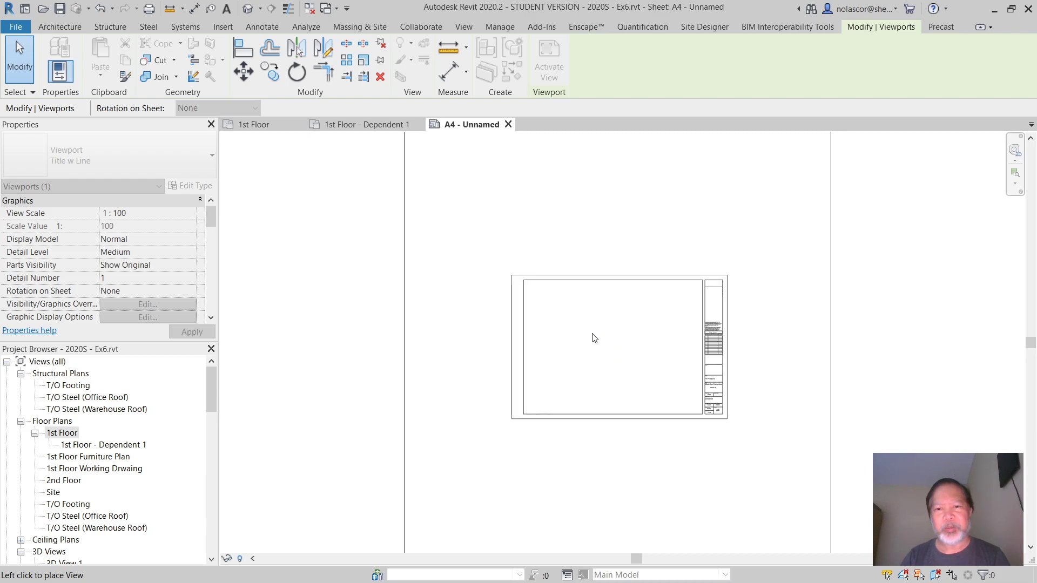
{"action": "left_click", "coordinate": [624, 341]}
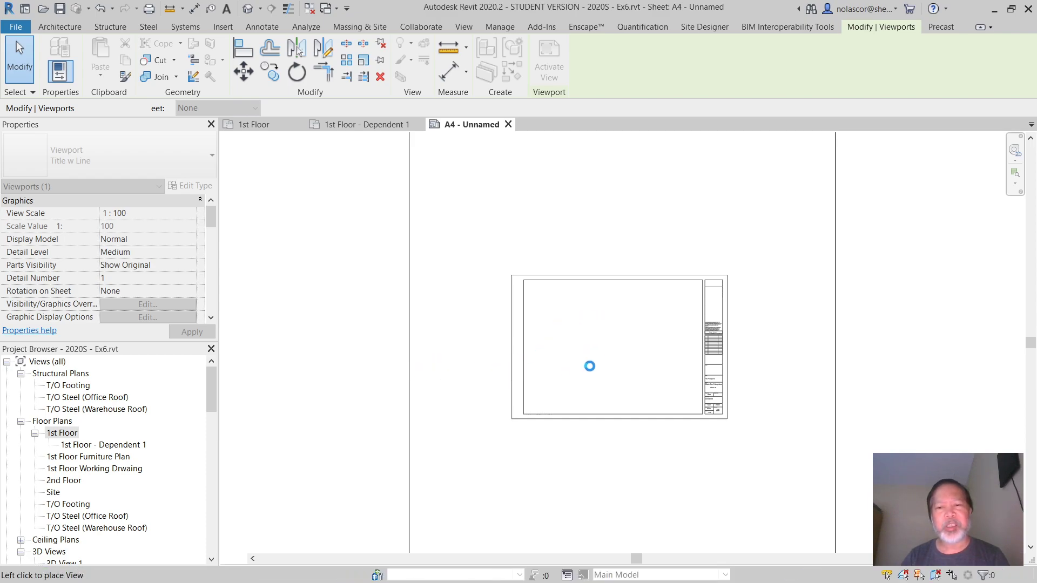
{"action": "left_click", "coordinate": [609, 363]}
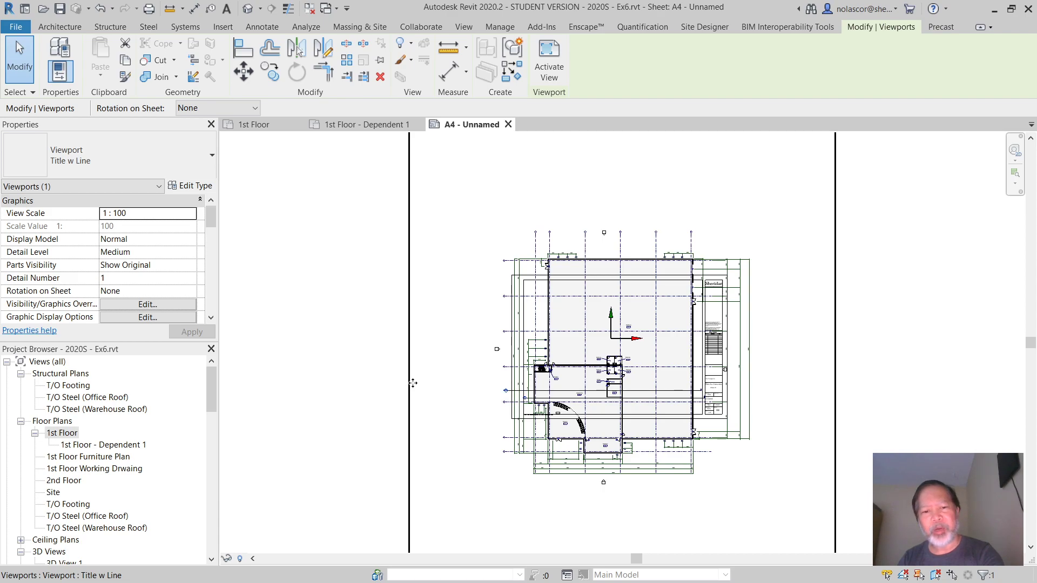
{"action": "key", "text": "Delete"}
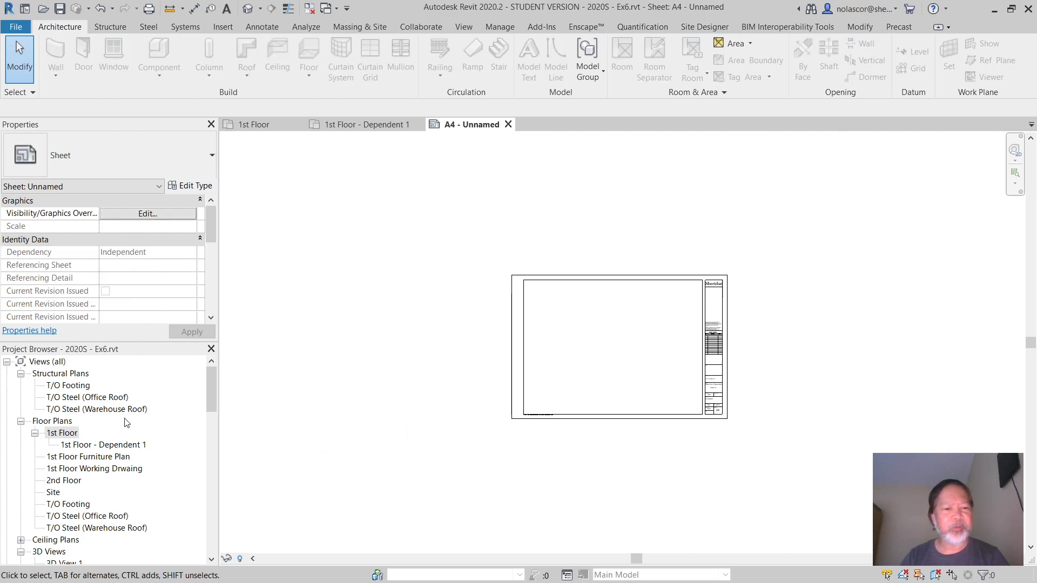
- Duplicate the 1st Floor plan twice as a dependent view
{"action": "left_click", "coordinate": [143, 447]}
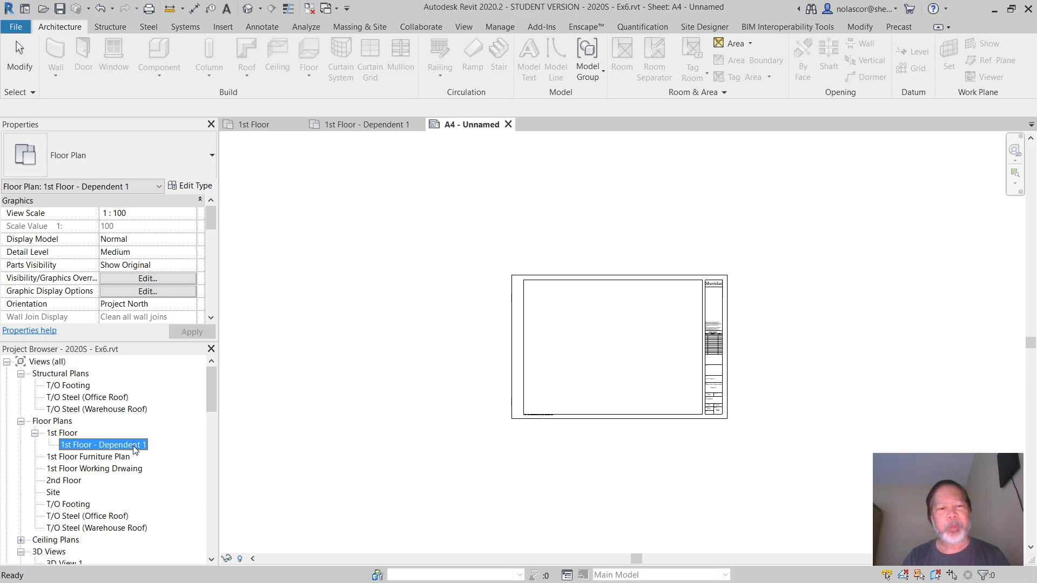
{"action": "left_click", "coordinate": [75, 435]}
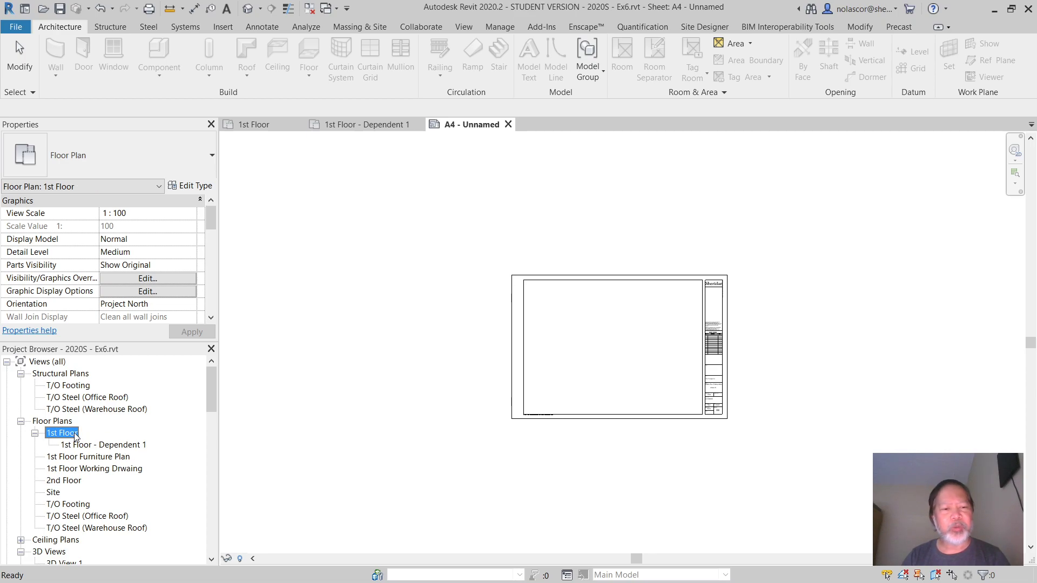
{"action": "left_click", "coordinate": [114, 446]}
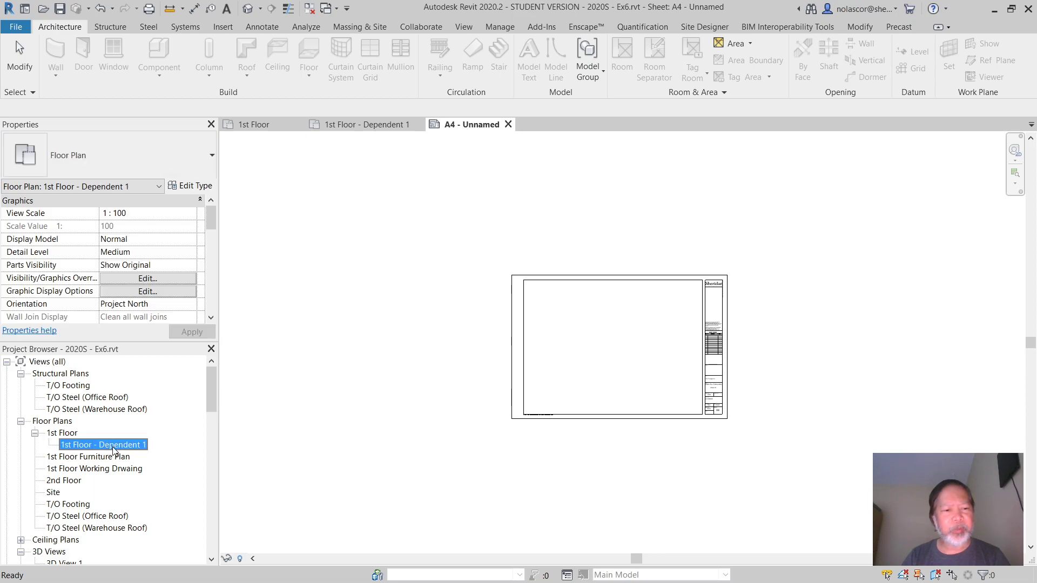
{"action": "left_click", "coordinate": [76, 435]}
{"action": "right_click", "coordinate": [76, 436]}
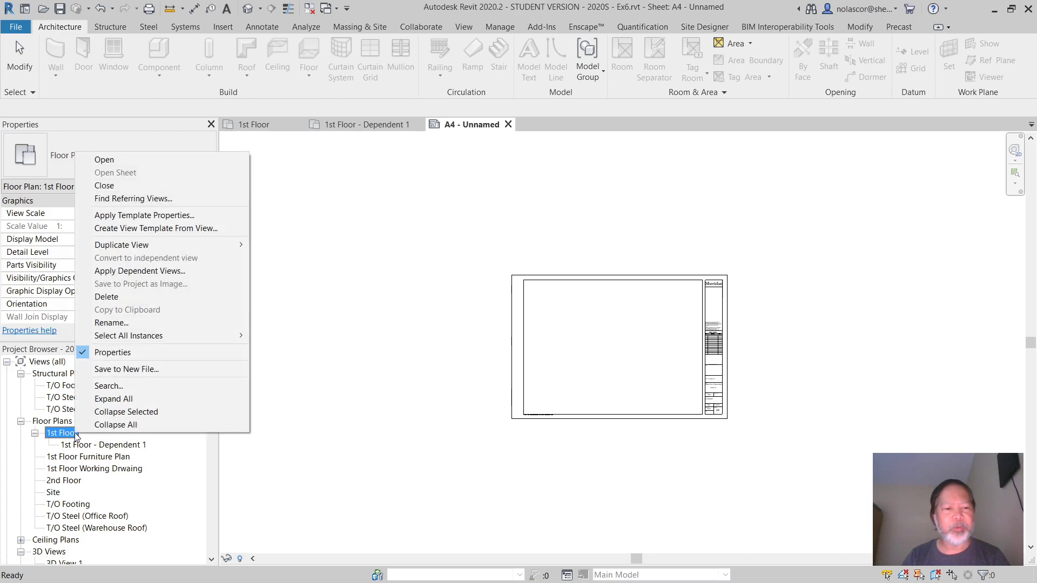
{"action": "mouse_move", "coordinate": [174, 247]}
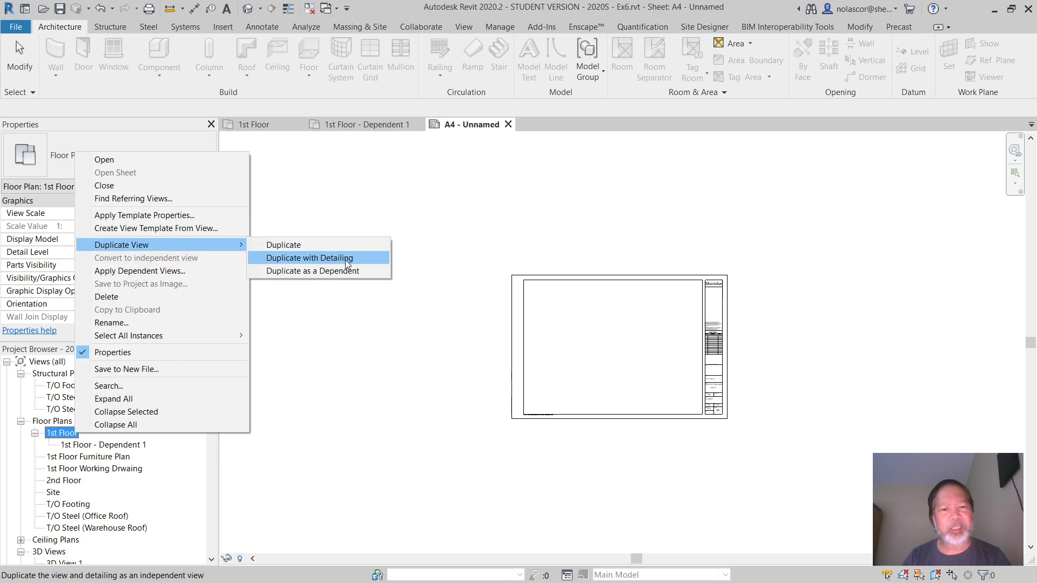
{"action": "left_click", "coordinate": [354, 273]}
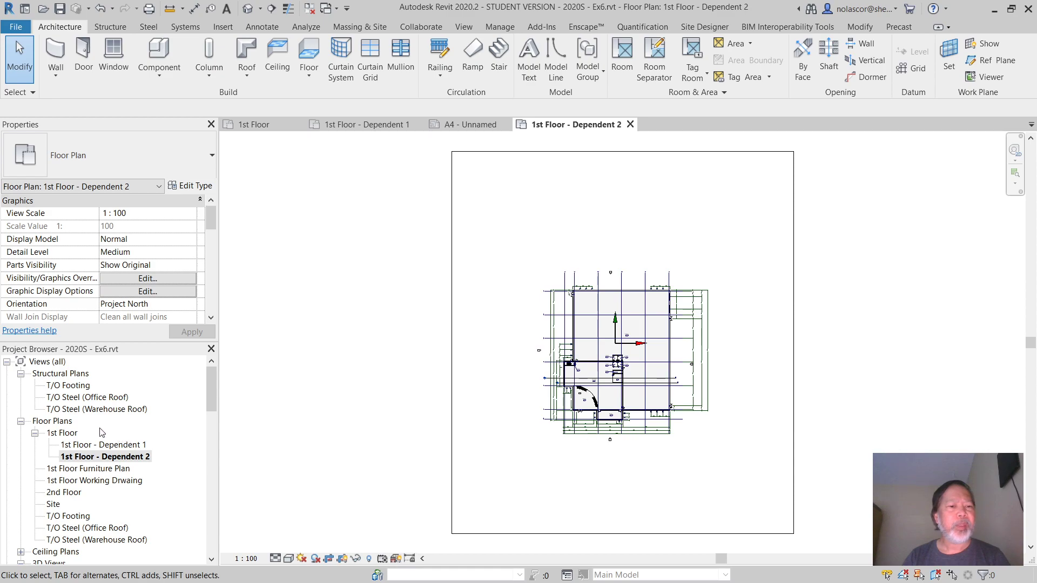
{"action": "right_click", "coordinate": [71, 434]}
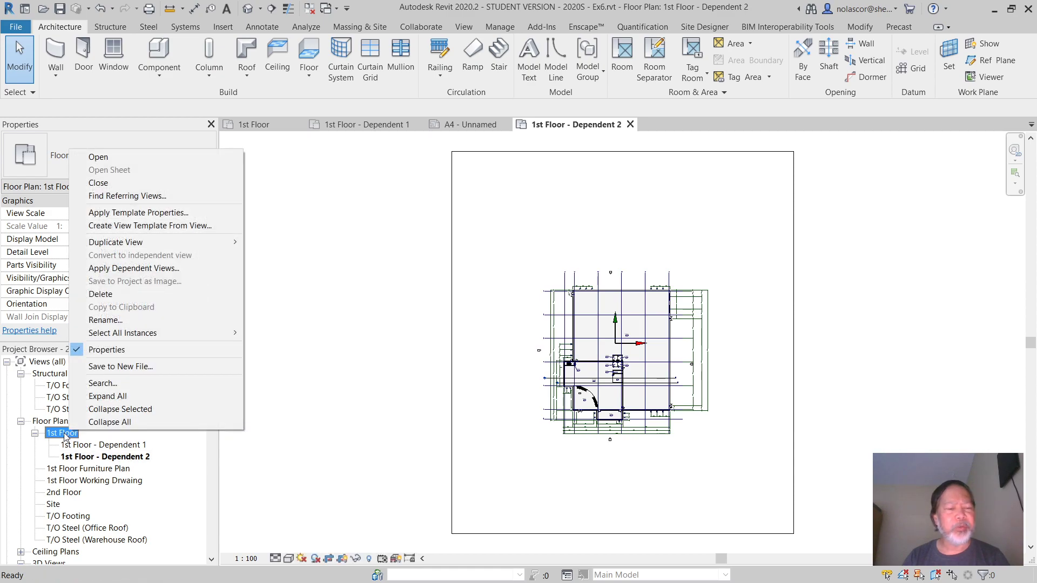
{"action": "mouse_move", "coordinate": [186, 243]}
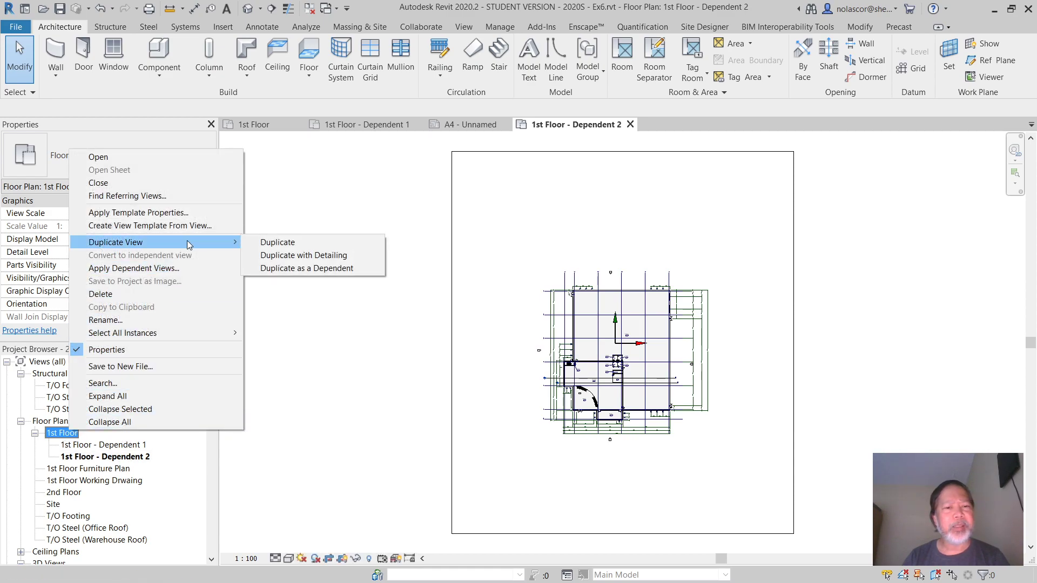
{"action": "left_click", "coordinate": [317, 266]}
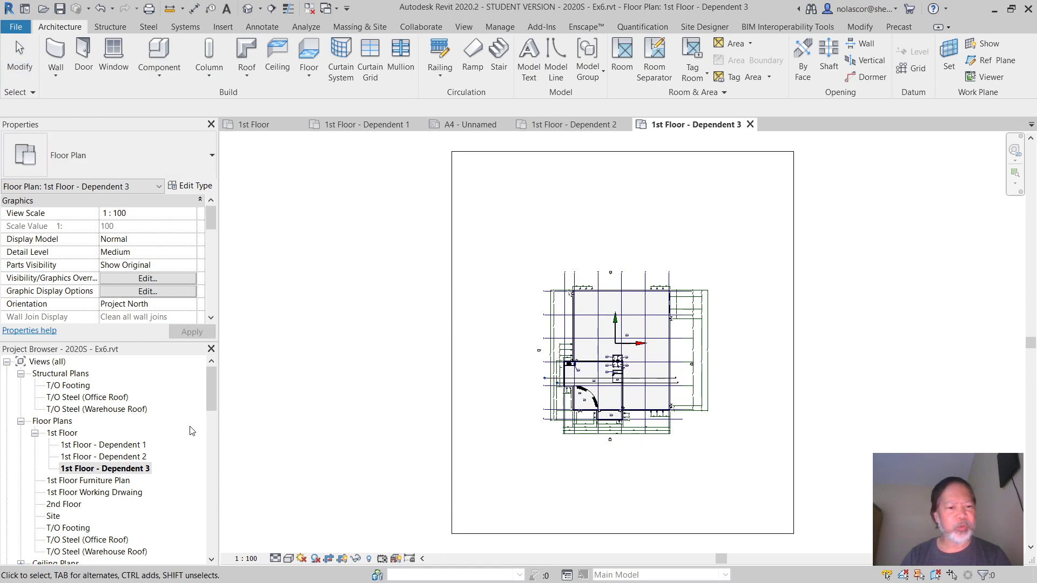
- Rename the 1st Floor - Dependent 1 view as 1st Floor - Zone 1
{"action": "left_click", "coordinate": [140, 446]}
{"action": "right_click", "coordinate": [139, 446]}
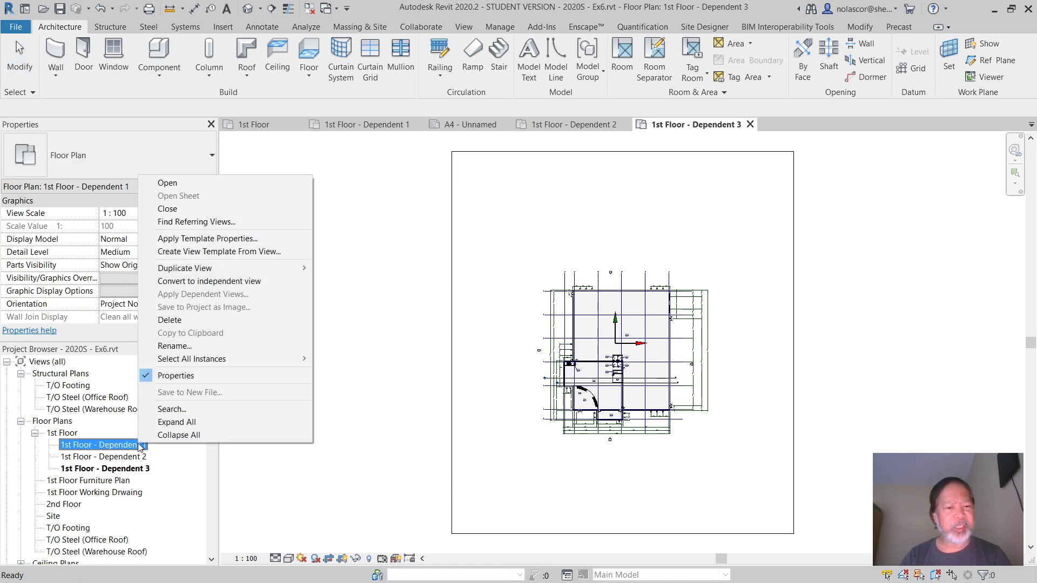
{"action": "left_click", "coordinate": [199, 344]}
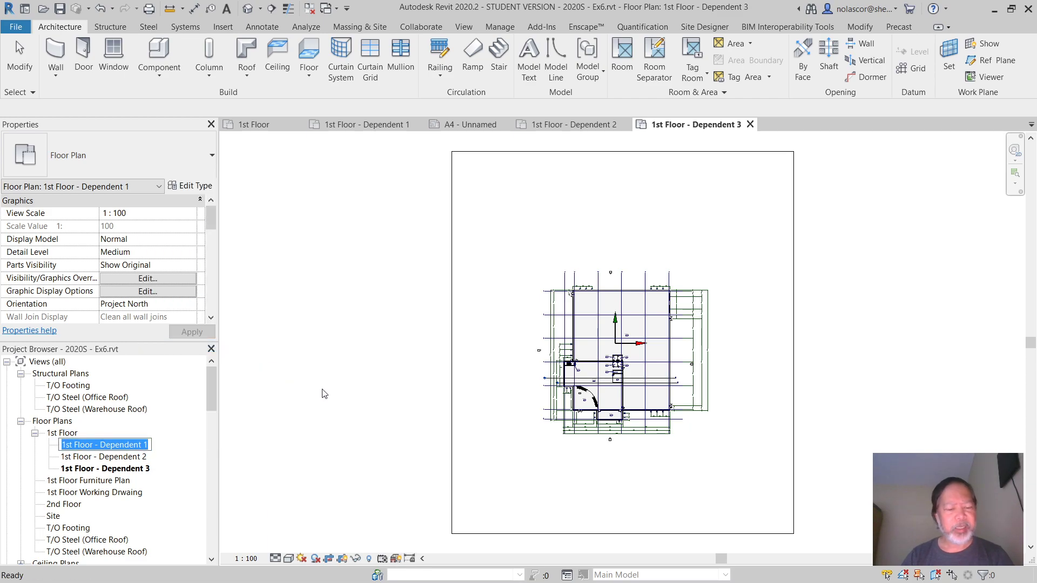
{"action": "key", "text": "Return"}
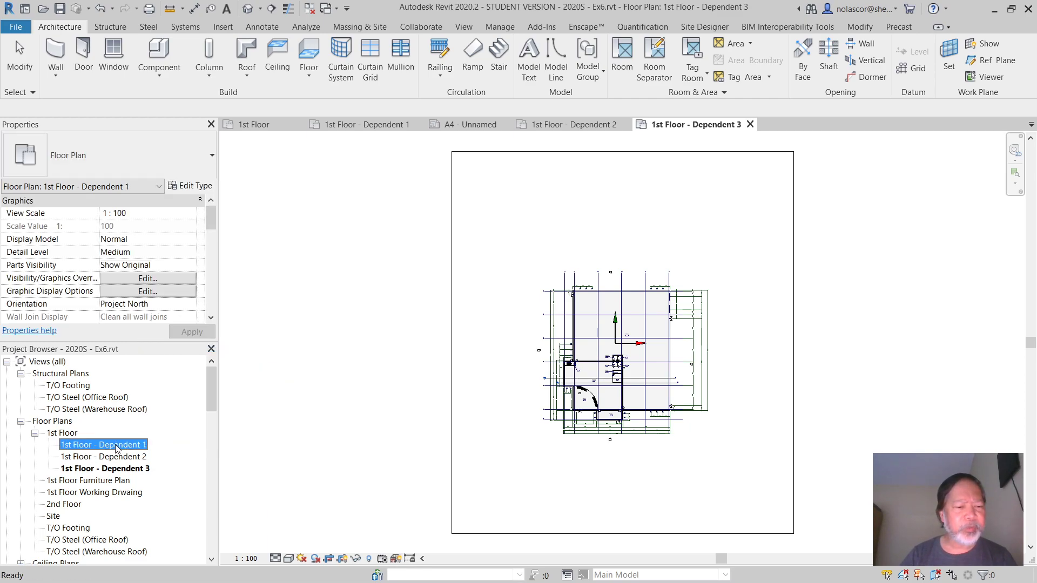
{"action": "right_click", "coordinate": [119, 448]}
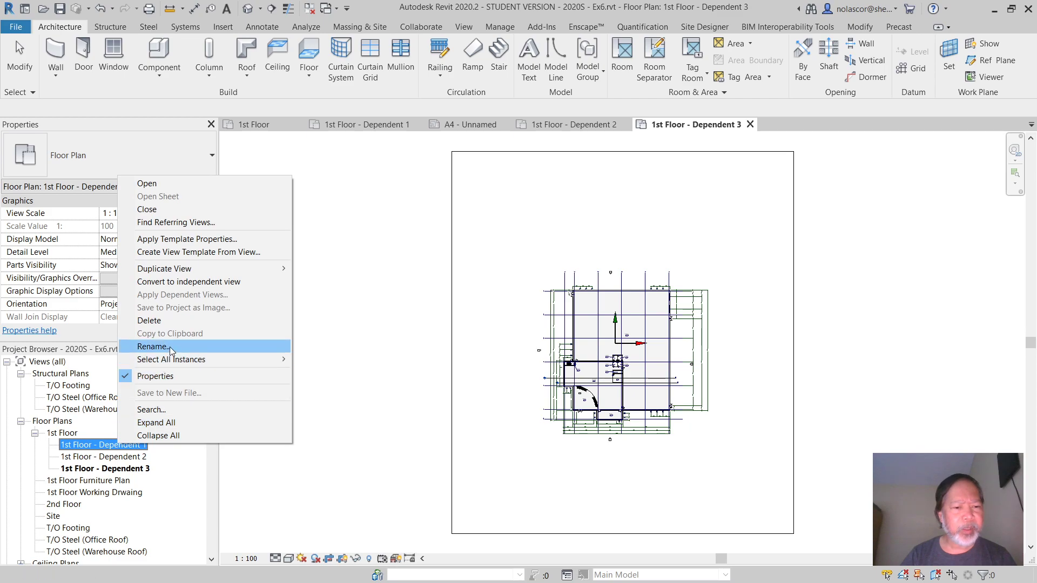
{"action": "left_click", "coordinate": [171, 347]}
{"action": "left_click", "coordinate": [101, 446]}
{"action": "left_click_drag", "start_coordinate": [101, 445], "coordinate": [168, 446]}
{"action": "type", "text": "Zone 1"}
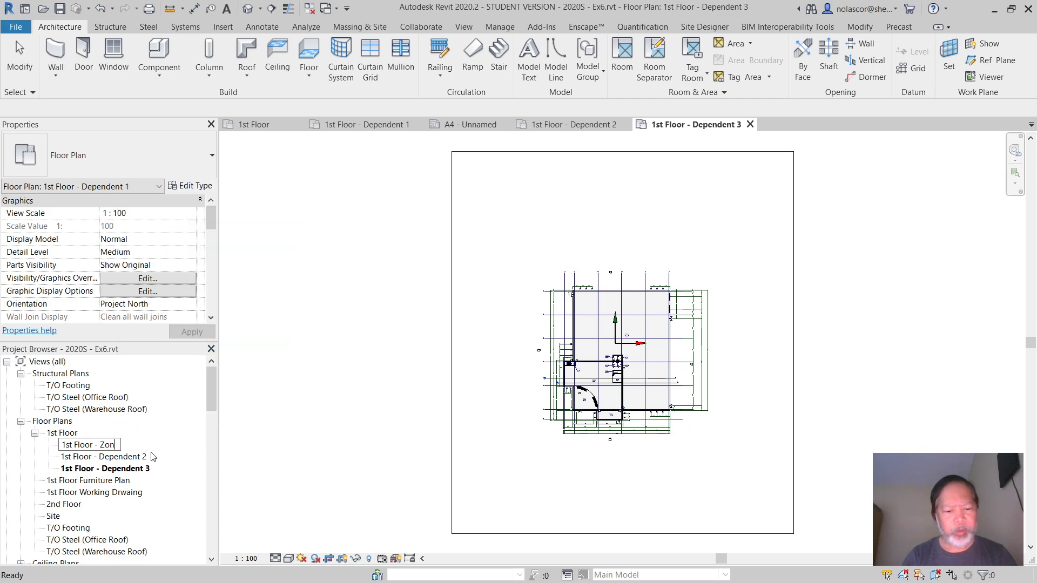
{"action": "left_click", "coordinate": [118, 458]}
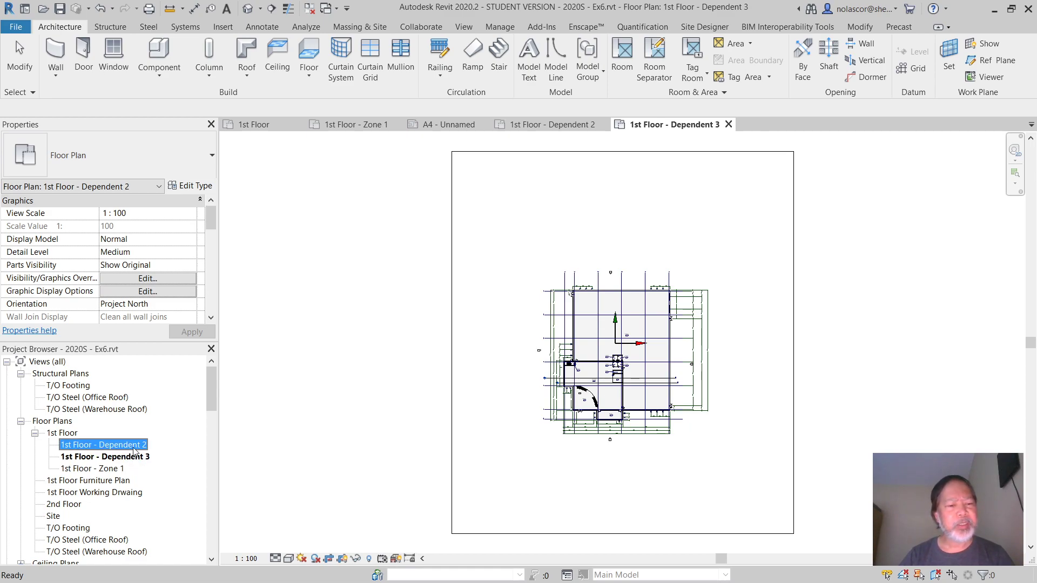
- Rename the 1st Floor - Dependent 2 view as 1st Floor - Zone 2
{"action": "right_click", "coordinate": [137, 446]}
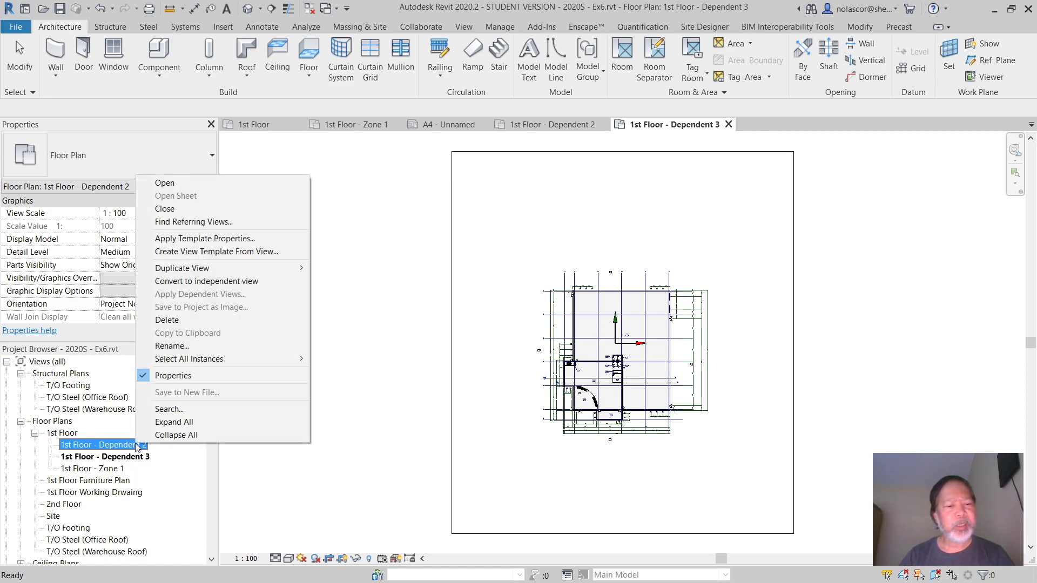
{"action": "left_click", "coordinate": [211, 346]}
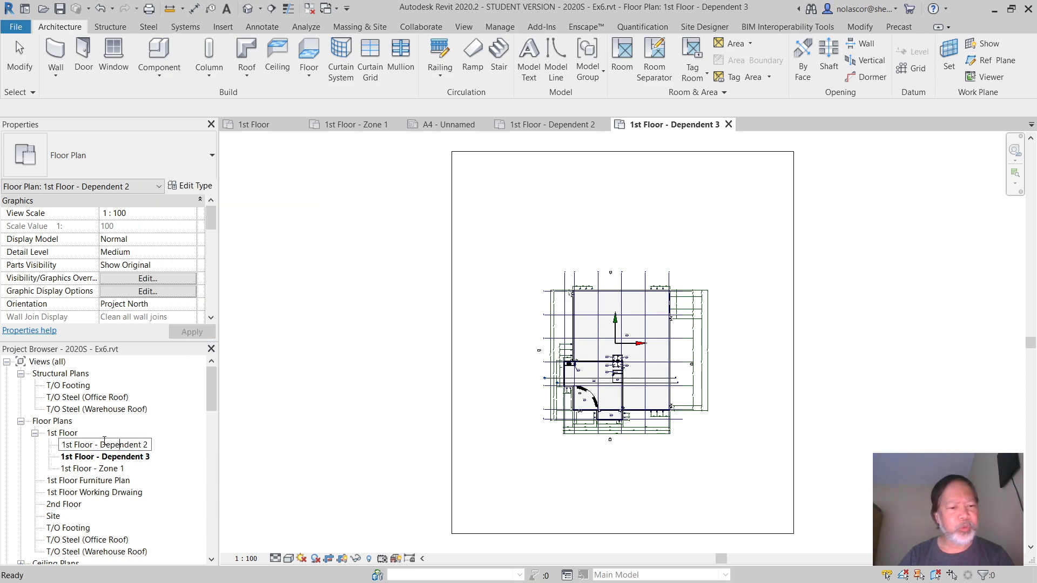
{"action": "double_click", "coordinate": [139, 445]}
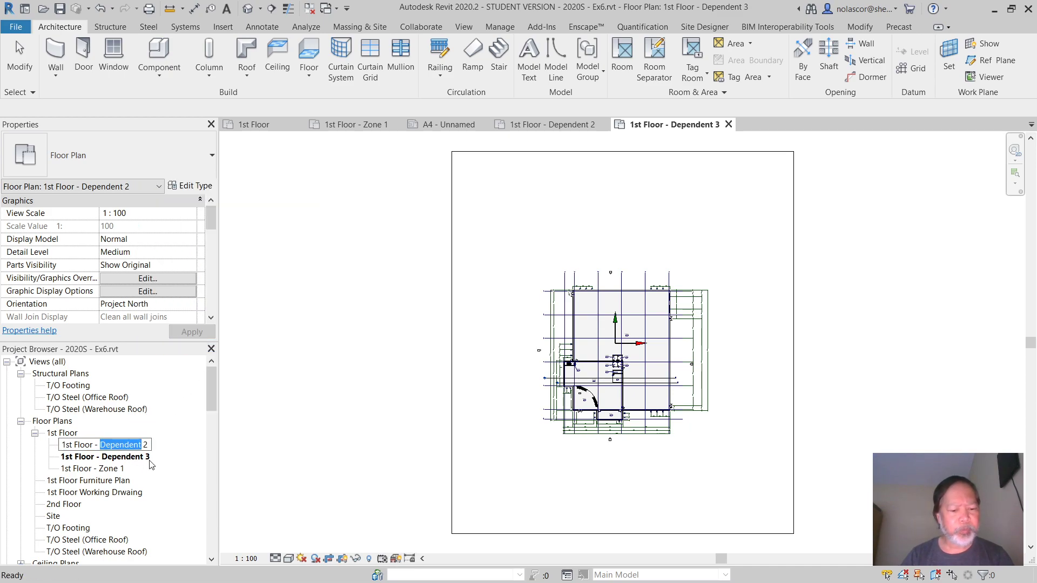
{"action": "type", "text": "Zon"}
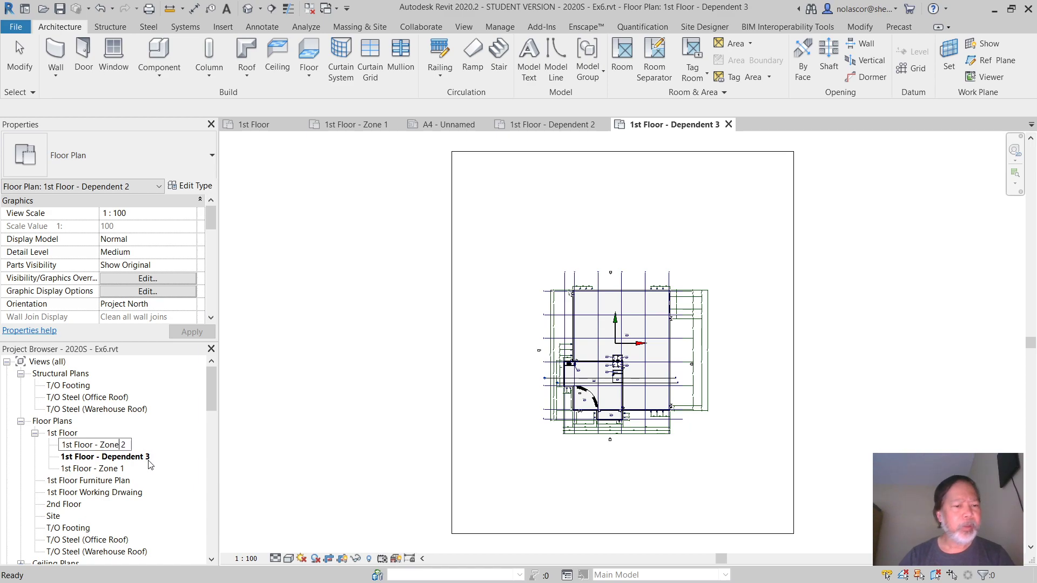
{"action": "type", "text": "e"}
{"action": "left_click", "coordinate": [139, 458]}
- Rename the 1st Floor - Dependent 3 view as 1st Floor - Zone 3
{"action": "right_click", "coordinate": [138, 448]}
{"action": "left_click", "coordinate": [215, 352]}
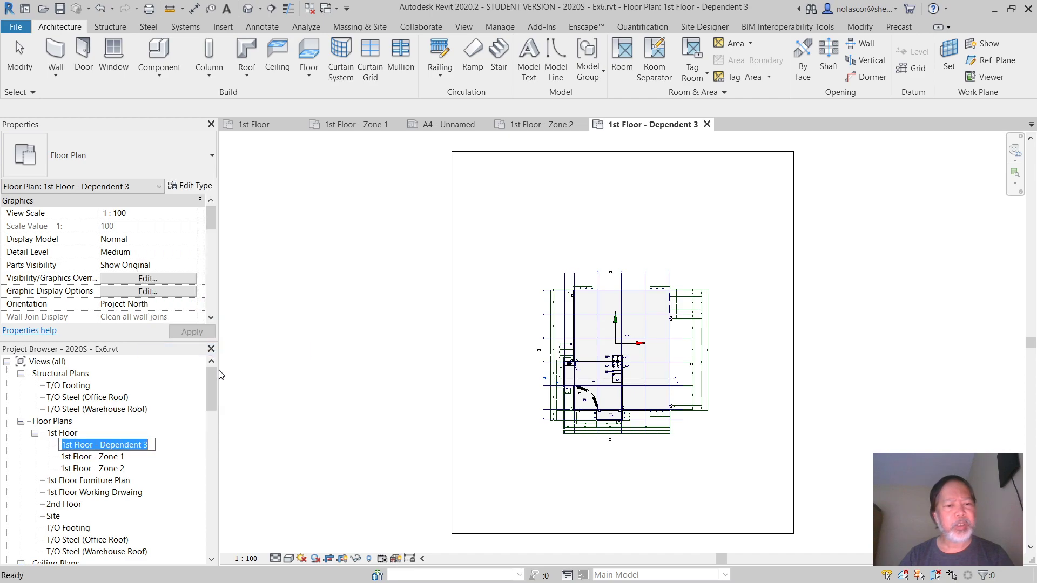
{"action": "left_click", "coordinate": [101, 444]}
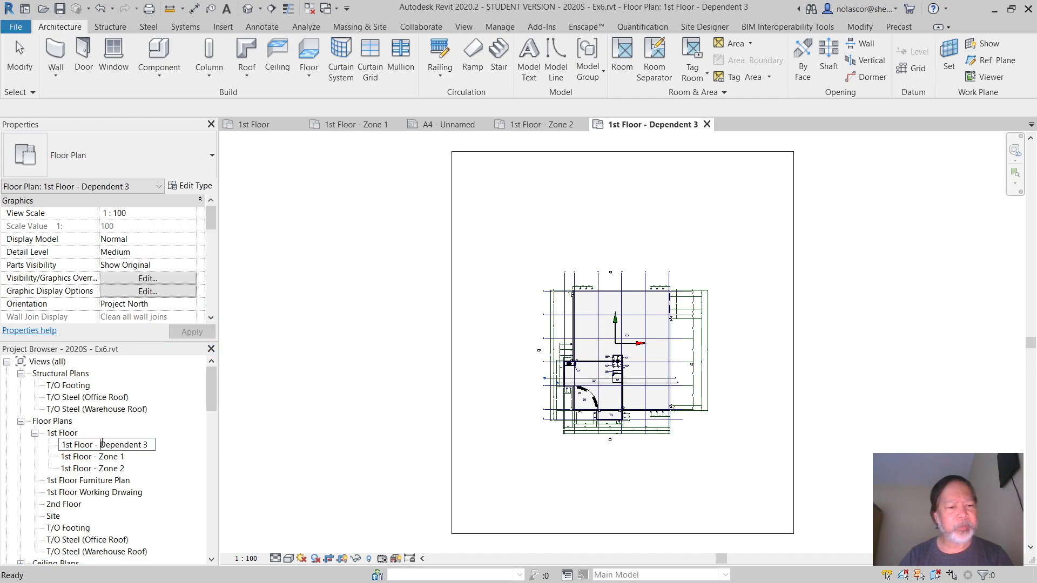
{"action": "left_click", "coordinate": [142, 444], "text": "shift"}
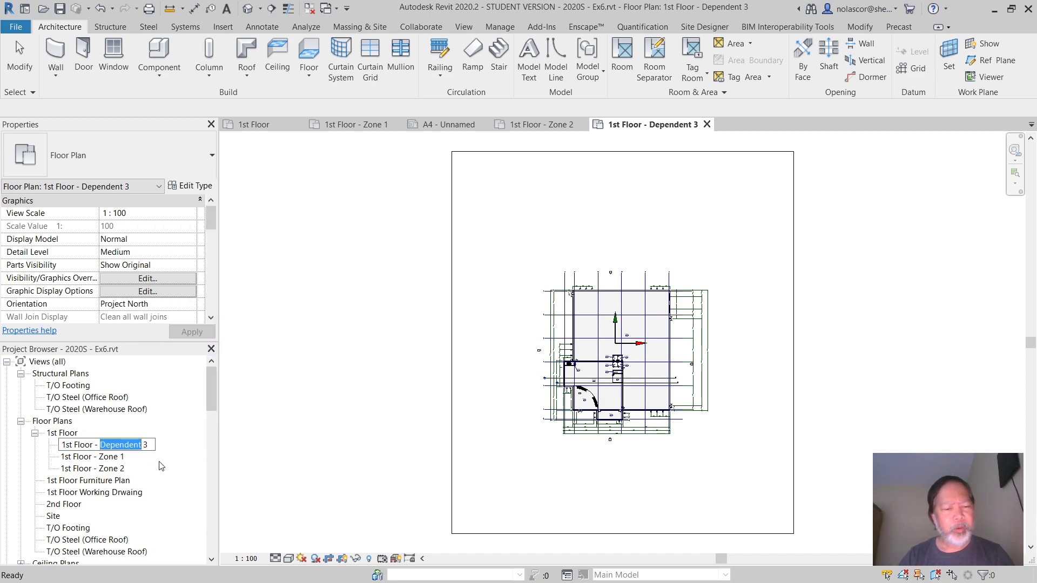
{"action": "type", "text": "Zon"}
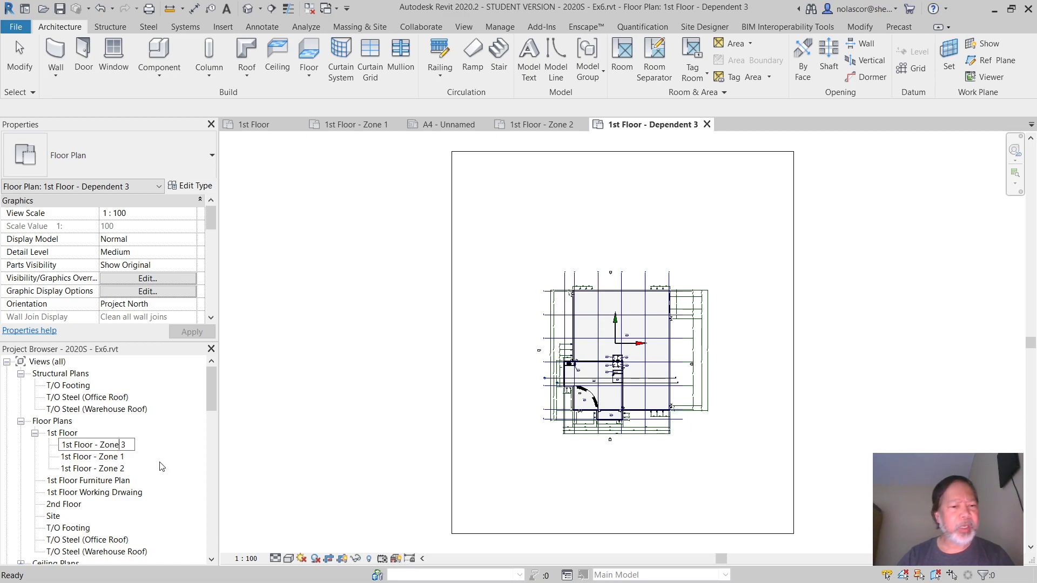
{"action": "key", "text": "Return"}
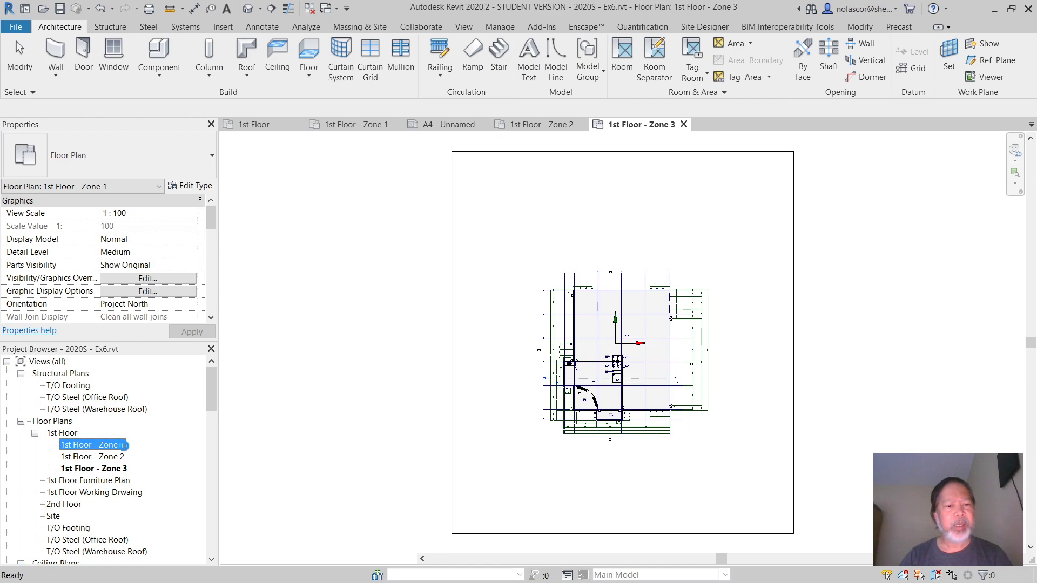
- Open the 1st Floor - Zone 1 view and lower the crop region's upper edge to just above the building
{"action": "double_click", "coordinate": [124, 445]}
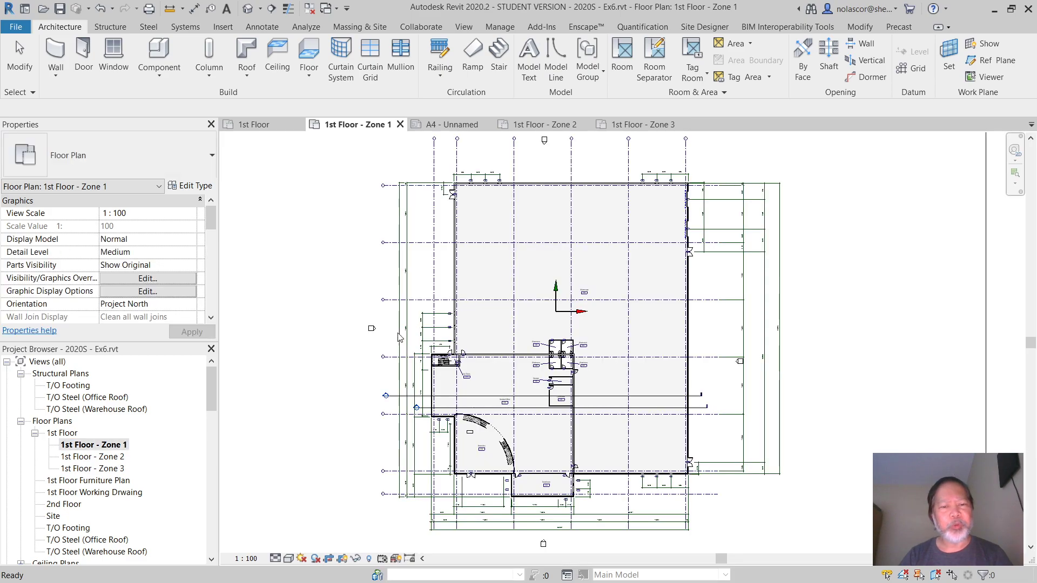
{"action": "scroll", "coordinate": [532, 407], "scroll_direction": "down", "scroll_amount": 5}
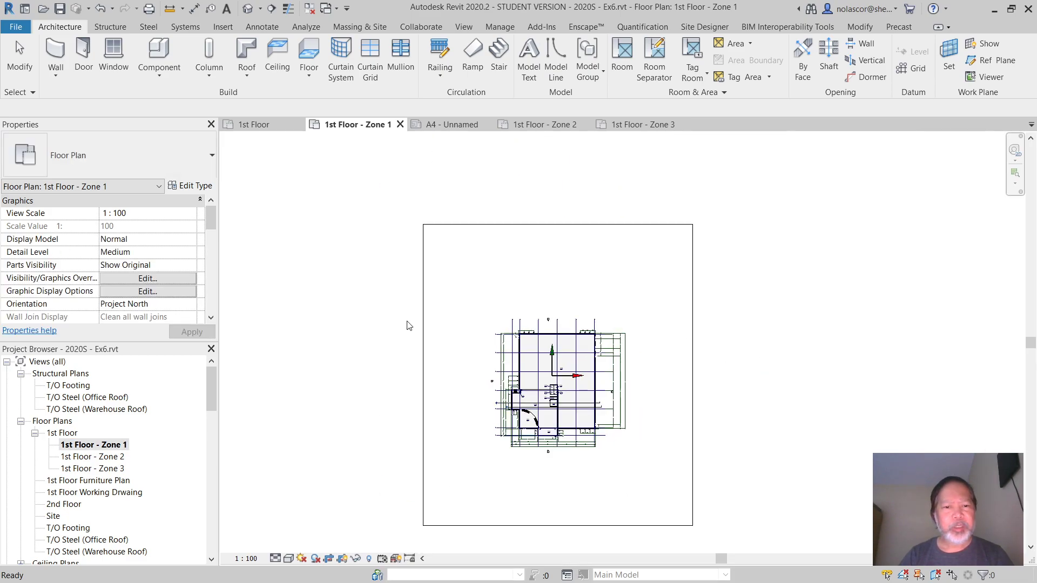
{"action": "left_click", "coordinate": [424, 321]}
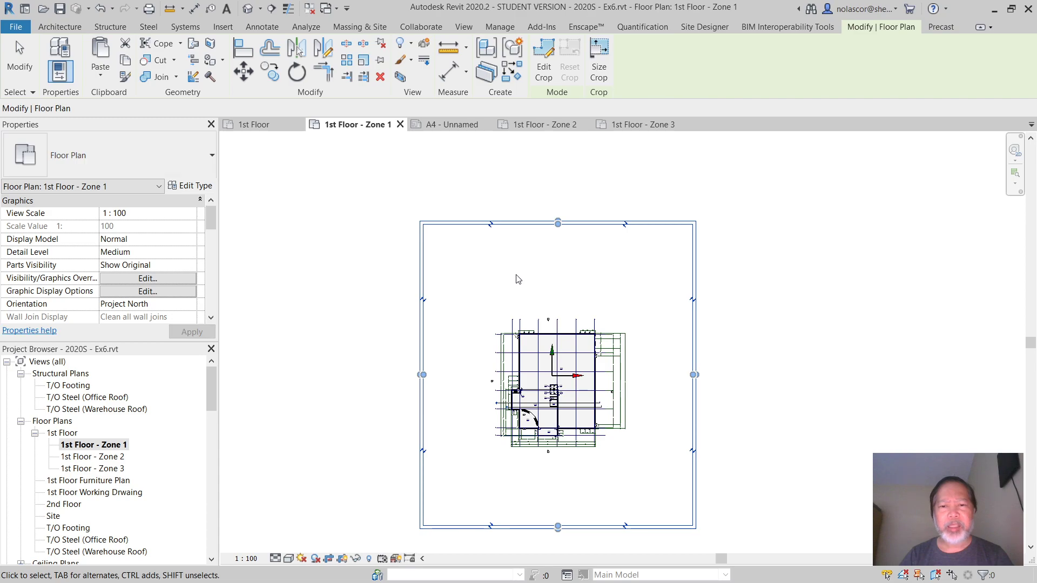
{"action": "scroll", "coordinate": [566, 215], "scroll_direction": "up", "scroll_amount": 8}
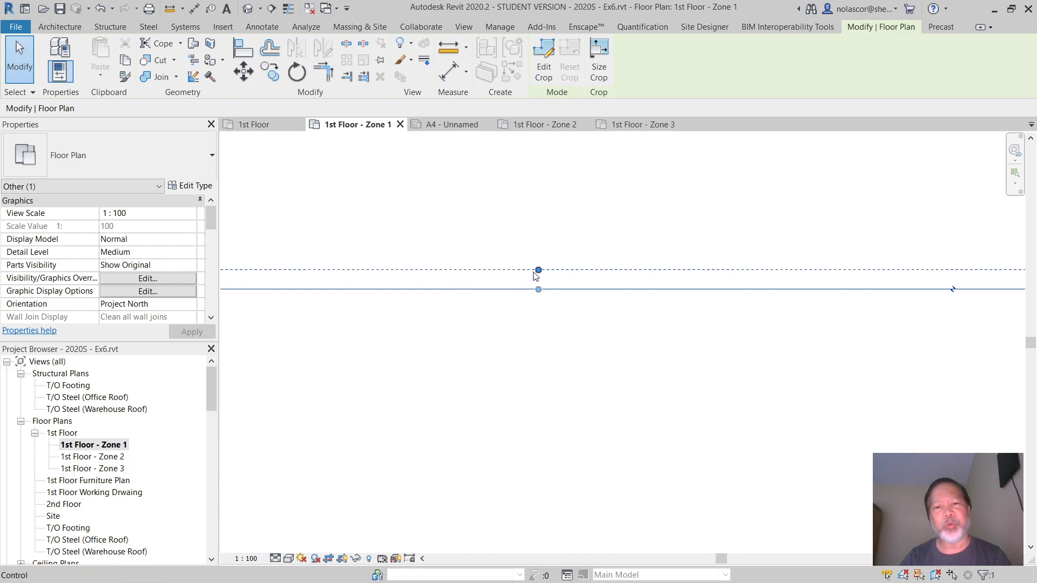
{"action": "mouse_move", "coordinate": [538, 270]}
{"action": "left_mouse_down"}
{"action": "mouse_move", "coordinate": [539, 203]}
{"action": "mouse_move", "coordinate": [538, 271]}
{"action": "left_mouse_up"}
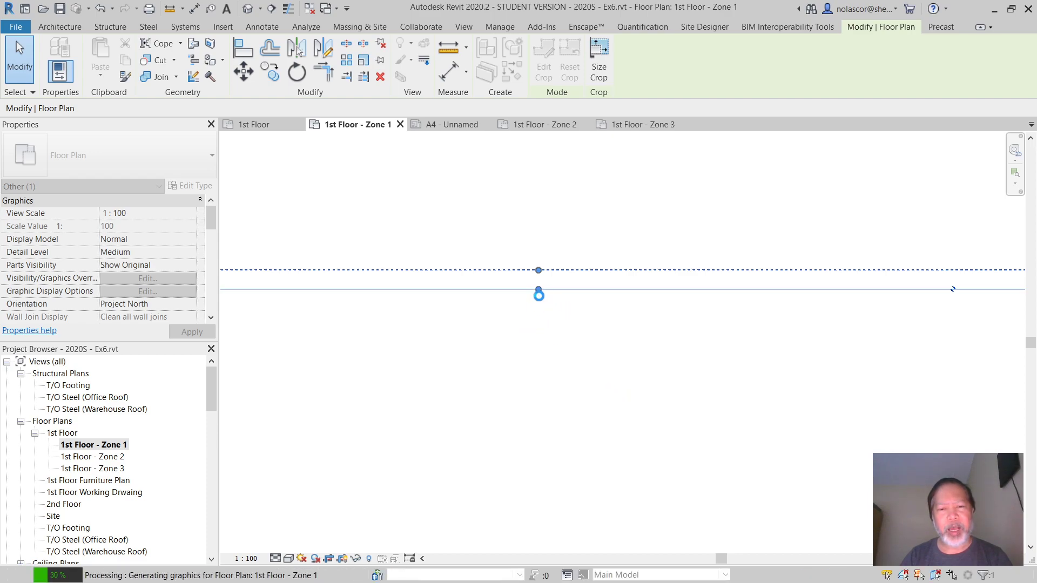
{"action": "scroll", "coordinate": [572, 319], "scroll_direction": "down", "scroll_amount": 2}
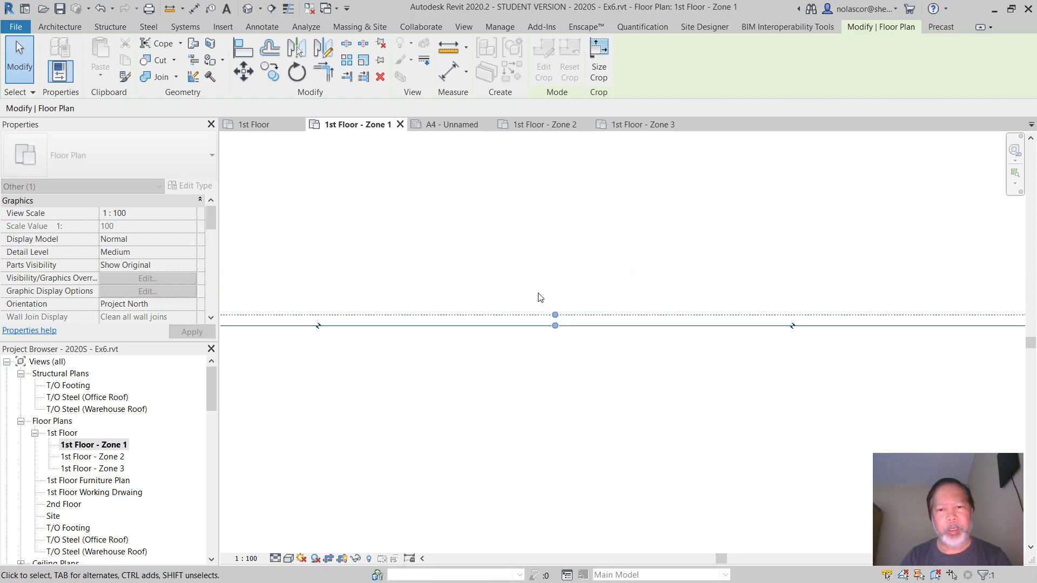
{"action": "scroll", "coordinate": [636, 382], "scroll_direction": "down", "scroll_amount": 5}
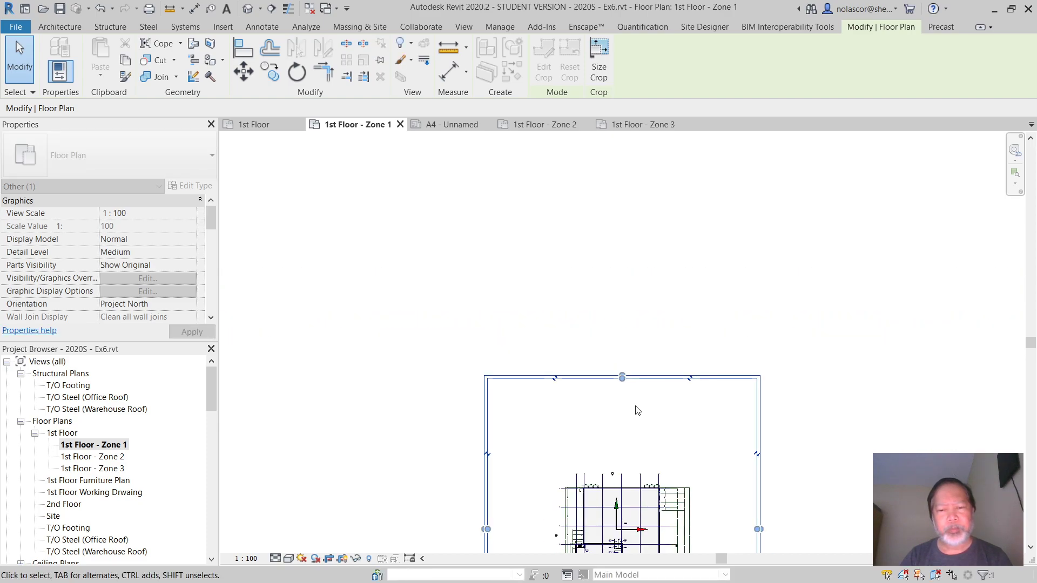
{"action": "left_click_drag", "start_coordinate": [623, 380], "coordinate": [620, 483]}
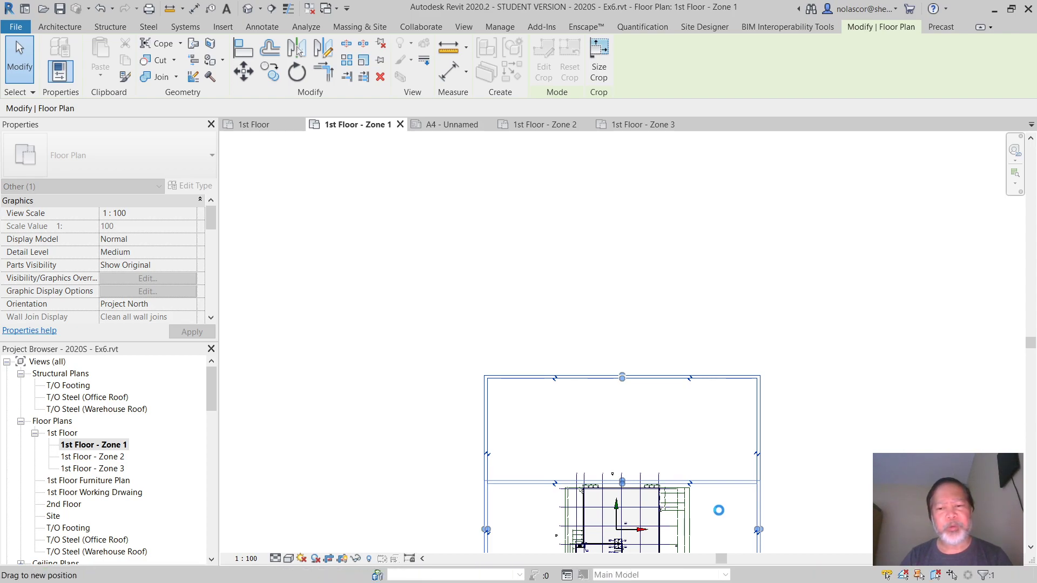
{"action": "scroll", "coordinate": [720, 515], "scroll_direction": "down", "scroll_amount": 1}
{"action": "middle_click_drag", "start_coordinate": [690, 419], "coordinate": [632, 293]}
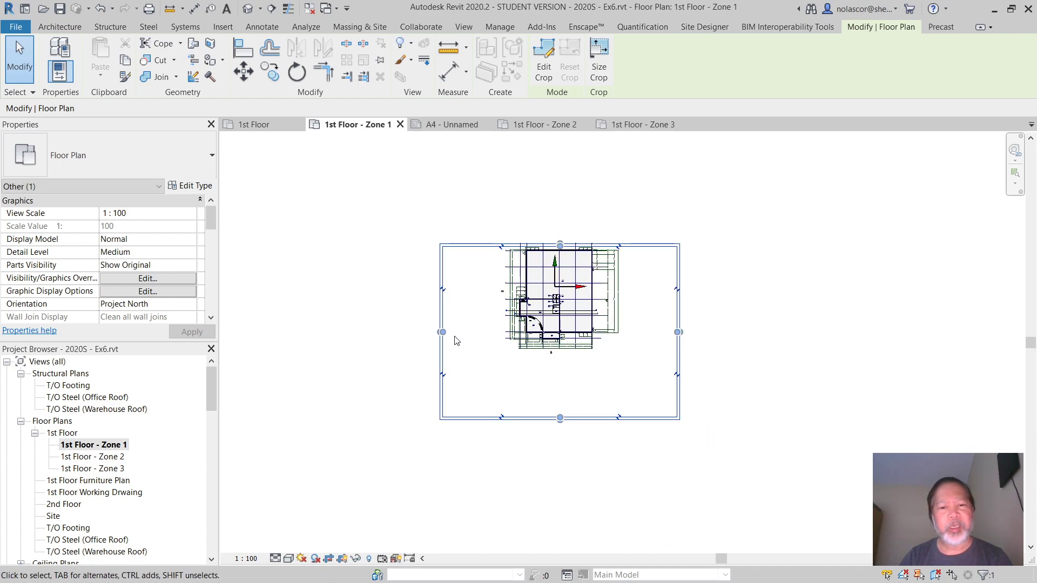
- Pull in the crop region's left, lower and right edges so Zone 1 covers only the upper part of the building
{"action": "left_click_drag", "start_coordinate": [443, 332], "coordinate": [524, 320]}
{"action": "left_click_drag", "start_coordinate": [552, 374], "coordinate": [560, 377]}
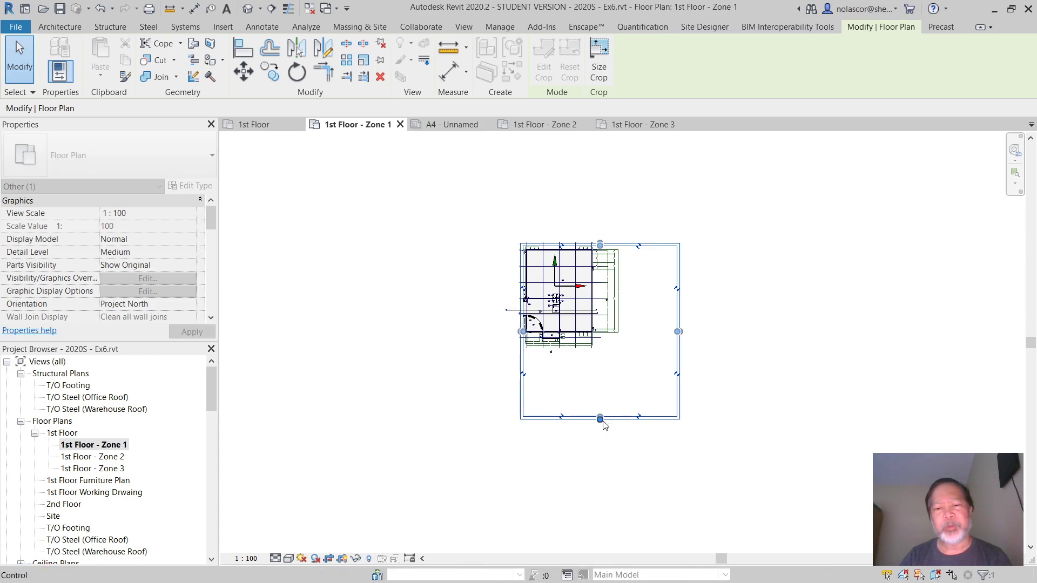
{"action": "left_click_drag", "start_coordinate": [613, 298], "coordinate": [583, 291]}
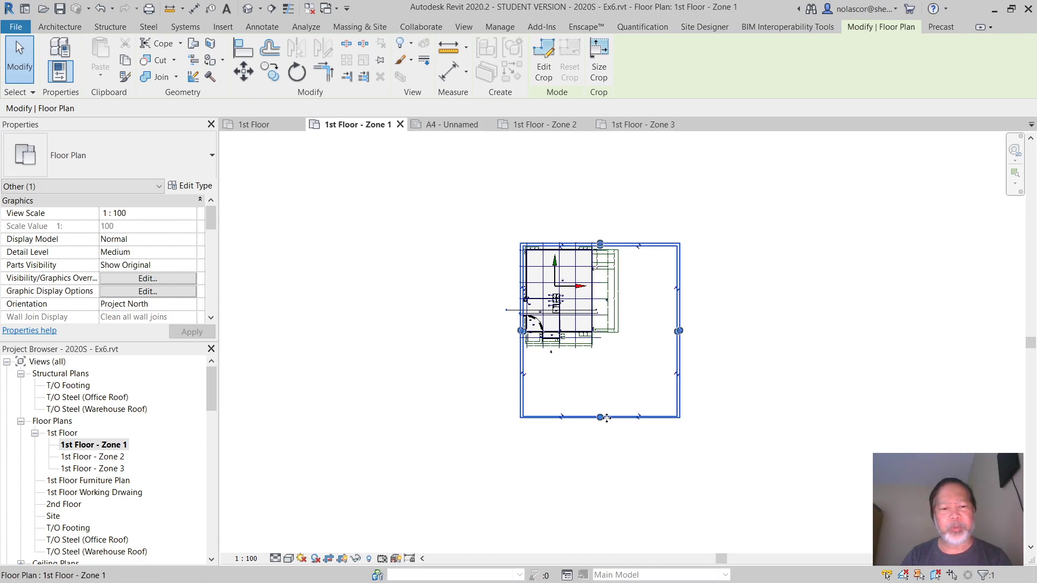
{"action": "left_click_drag", "start_coordinate": [601, 421], "coordinate": [601, 290]}
{"action": "left_click_drag", "start_coordinate": [664, 308], "coordinate": [597, 270]}
- Fine-tune the Zone 1 crop region's upper and side edges to sit closer to the warehouse's outer walls
{"action": "scroll", "coordinate": [573, 245], "scroll_direction": "up", "scroll_amount": 6}
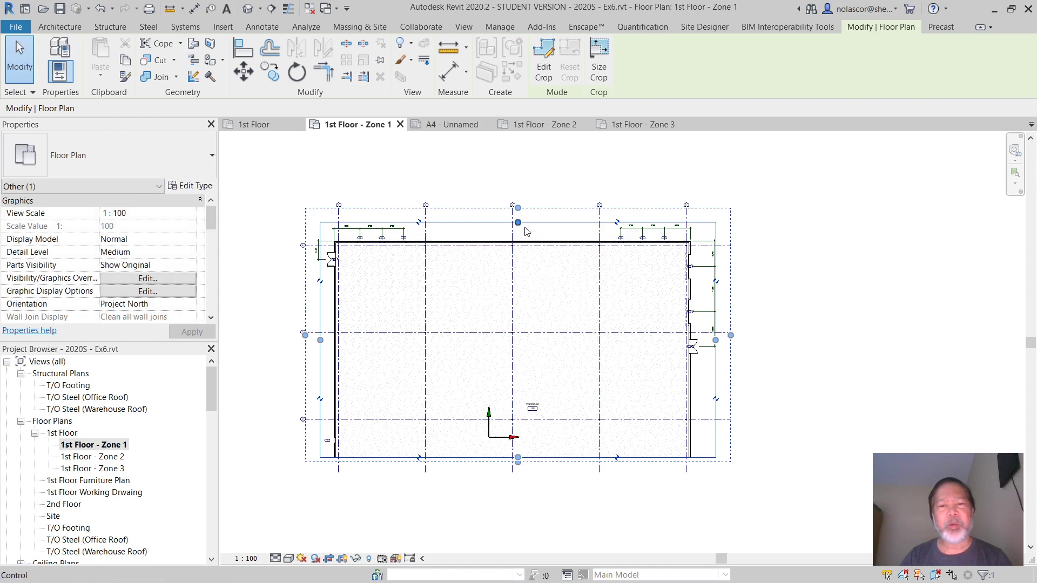
{"action": "left_click_drag", "start_coordinate": [520, 223], "coordinate": [520, 230]}
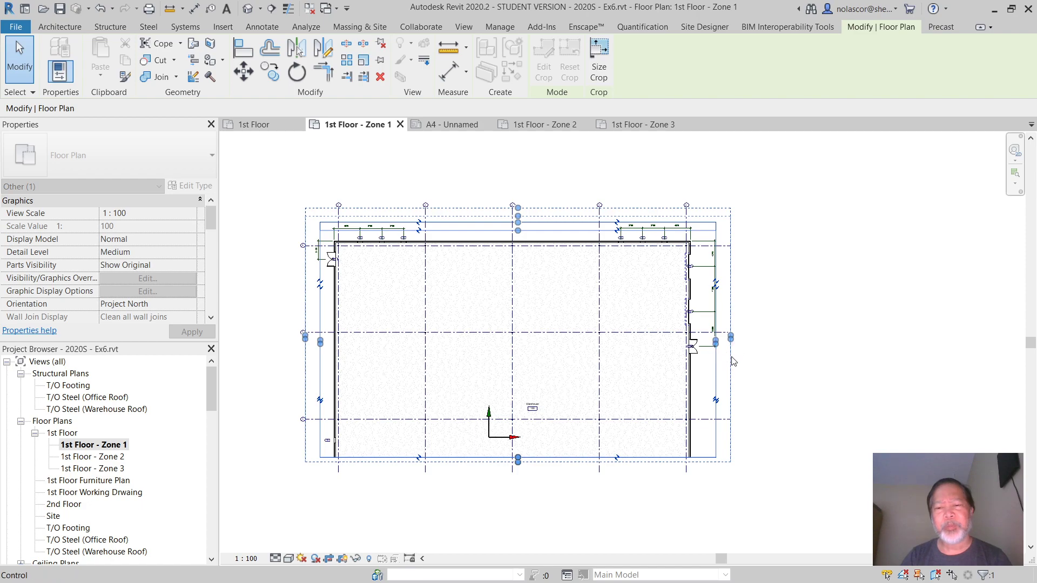
{"action": "left_click_drag", "start_coordinate": [715, 344], "coordinate": [326, 344]}
- Renumber the A4 - Unnamed sheet as A1 and name it 1st Floor Zone 1
{"action": "left_click_drag", "start_coordinate": [215, 384], "coordinate": [203, 439]}
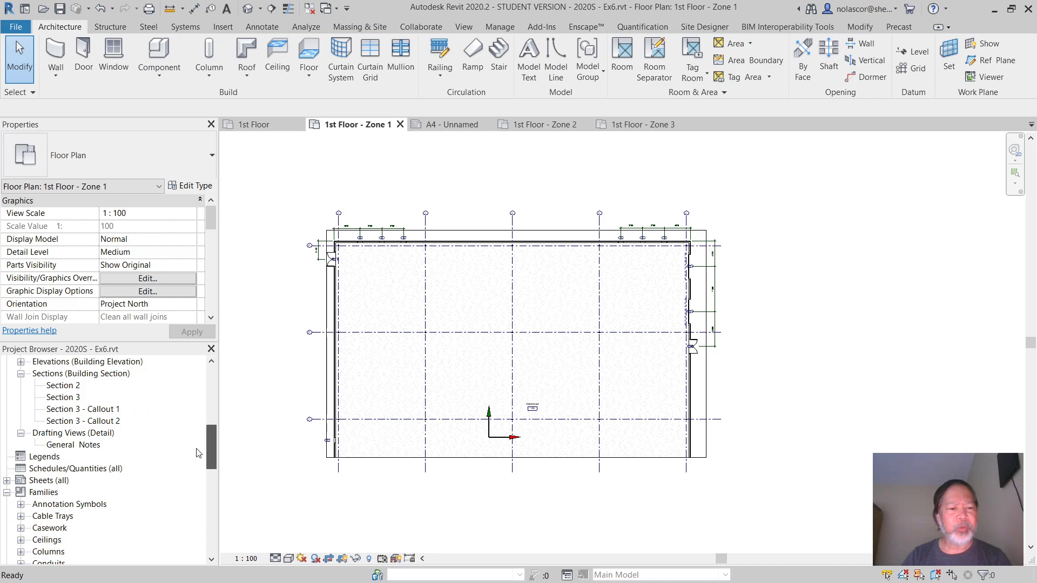
{"action": "left_click", "coordinate": [6, 480]}
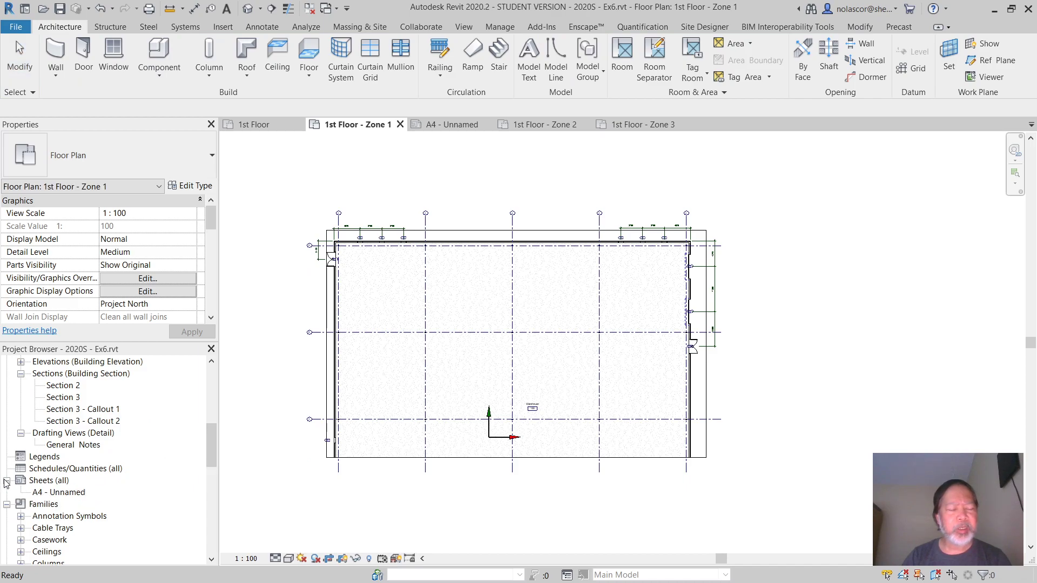
{"action": "left_click", "coordinate": [61, 493]}
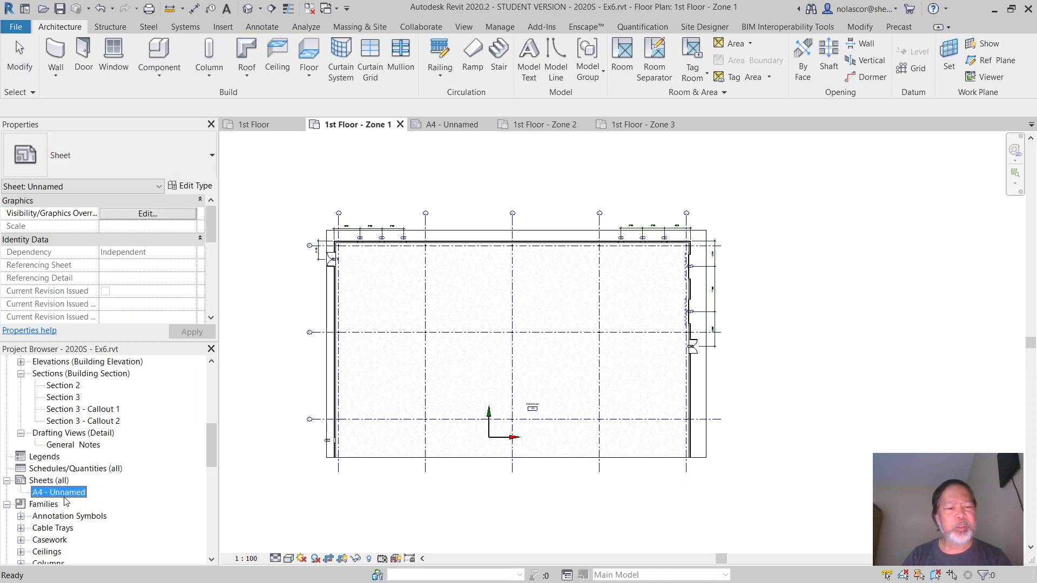
{"action": "right_click", "coordinate": [65, 501]}
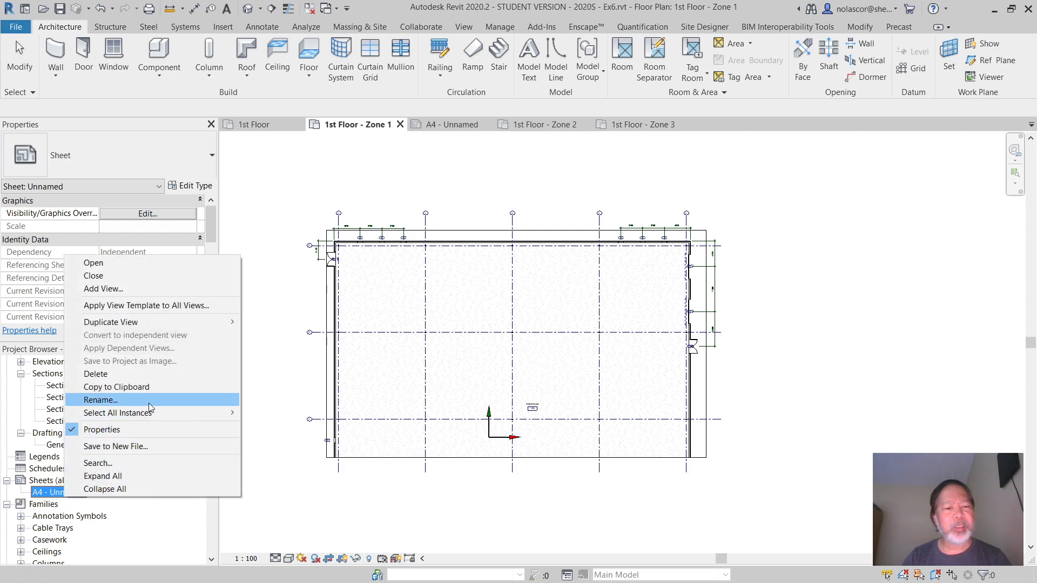
{"action": "left_click", "coordinate": [100, 400]}
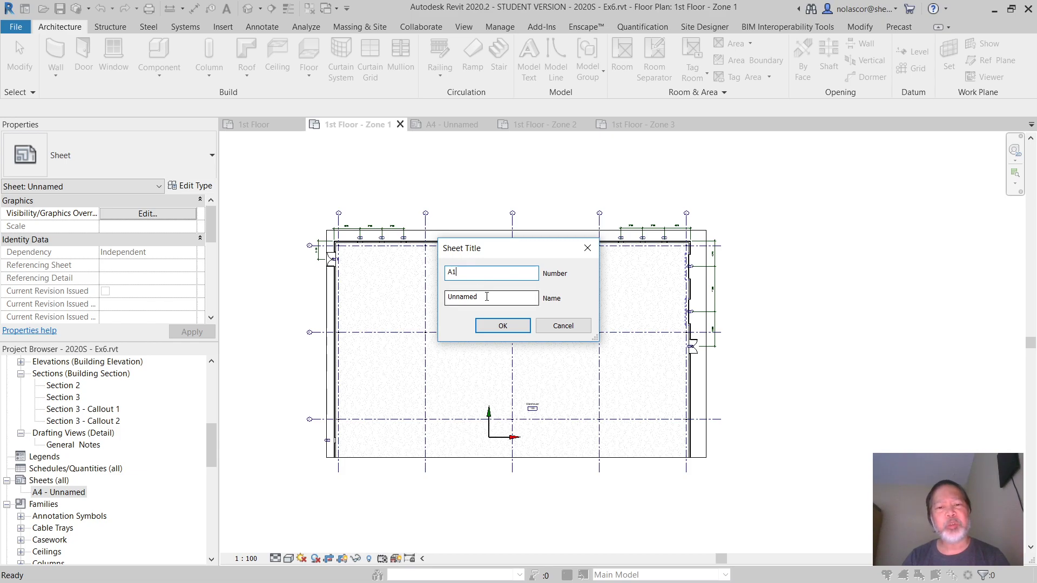
{"action": "left_click_drag", "start_coordinate": [491, 297], "coordinate": [394, 292]}
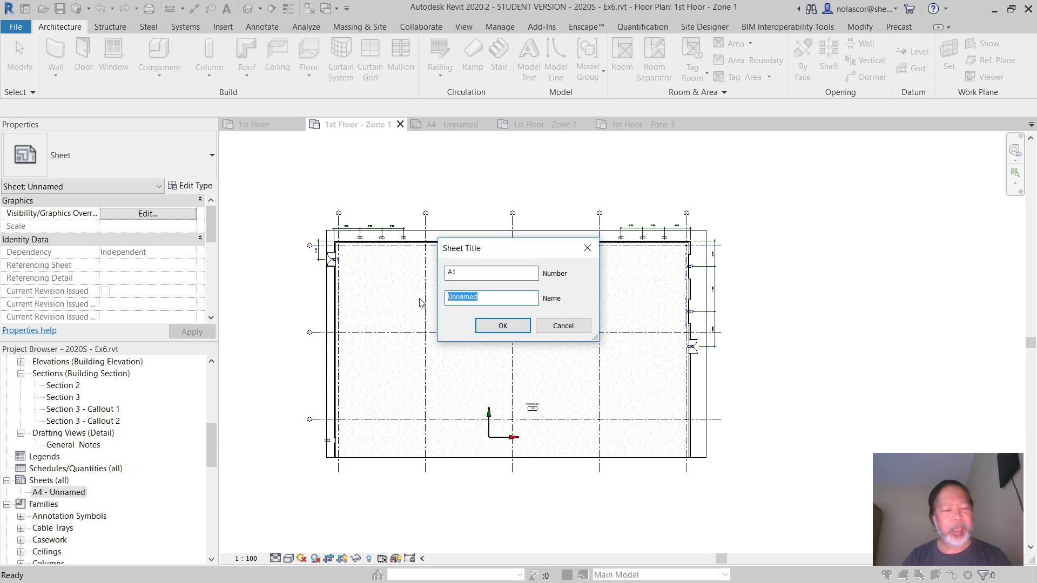
{"action": "type", "text": "1st Floor Zone 1"}
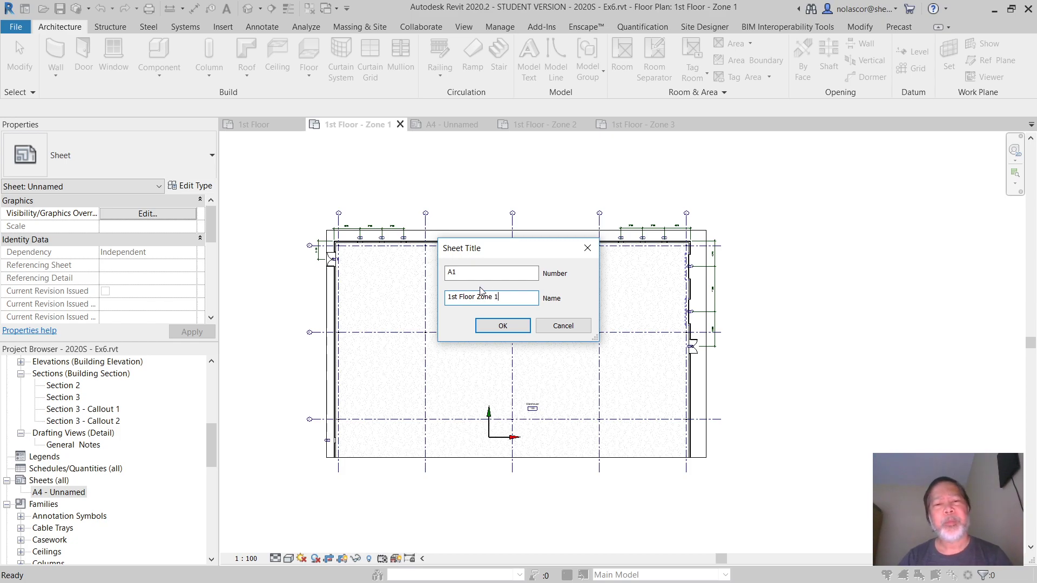
{"action": "left_click", "coordinate": [503, 325]}
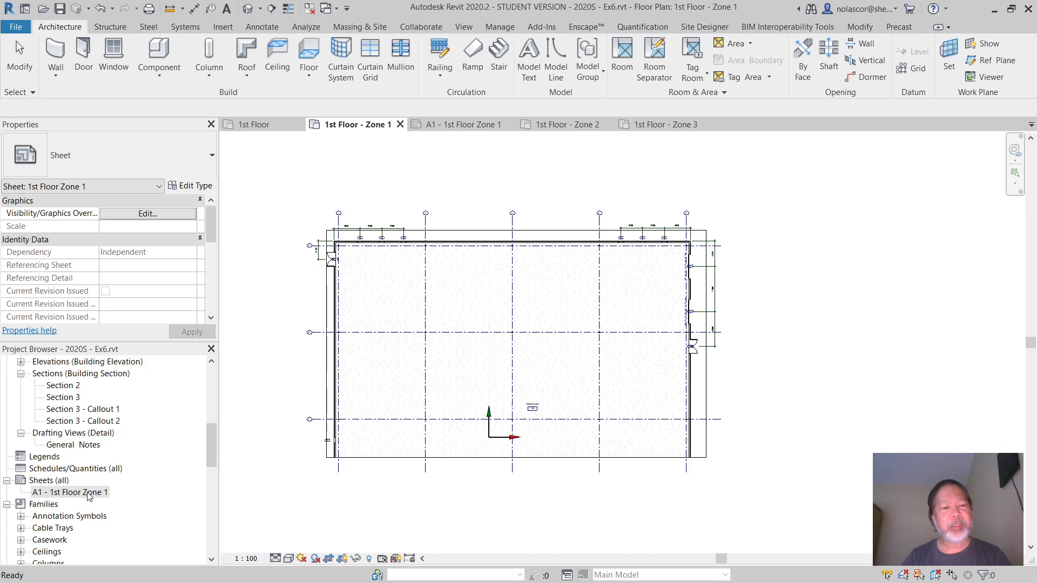
- Open sheet A1 - 1st Floor Zone 1 and place the 1st Floor - Zone 1 view inside its border
{"action": "mouse_move", "coordinate": [212, 452]}
{"action": "left_mouse_down"}
{"action": "mouse_move", "coordinate": [218, 391]}
{"action": "mouse_move", "coordinate": [206, 458]}
{"action": "left_mouse_up"}
{"action": "double_click", "coordinate": [93, 446]}
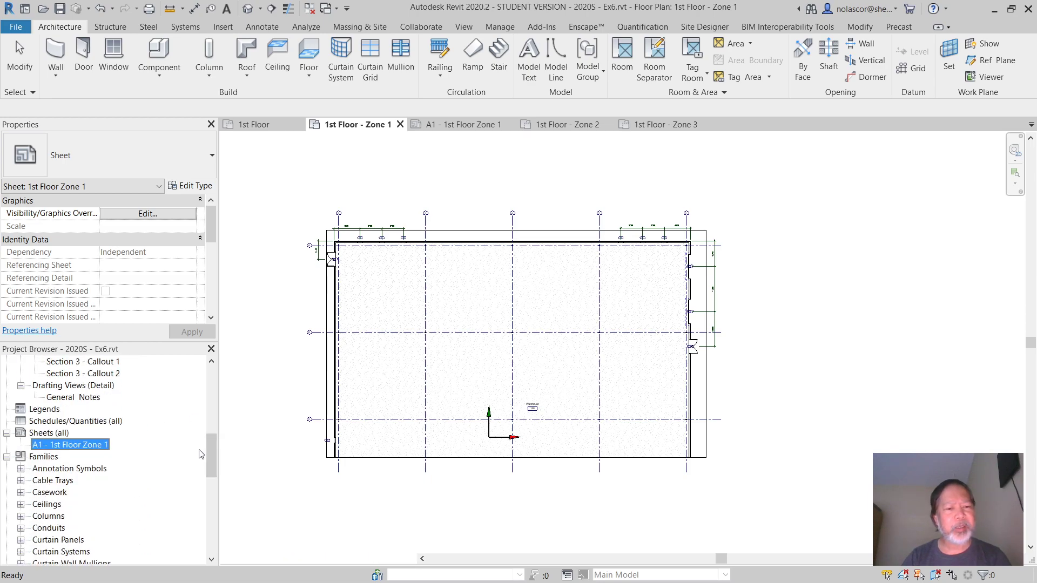
{"action": "left_click_drag", "start_coordinate": [209, 407], "coordinate": [191, 387]}
{"action": "left_click", "coordinate": [119, 447]}
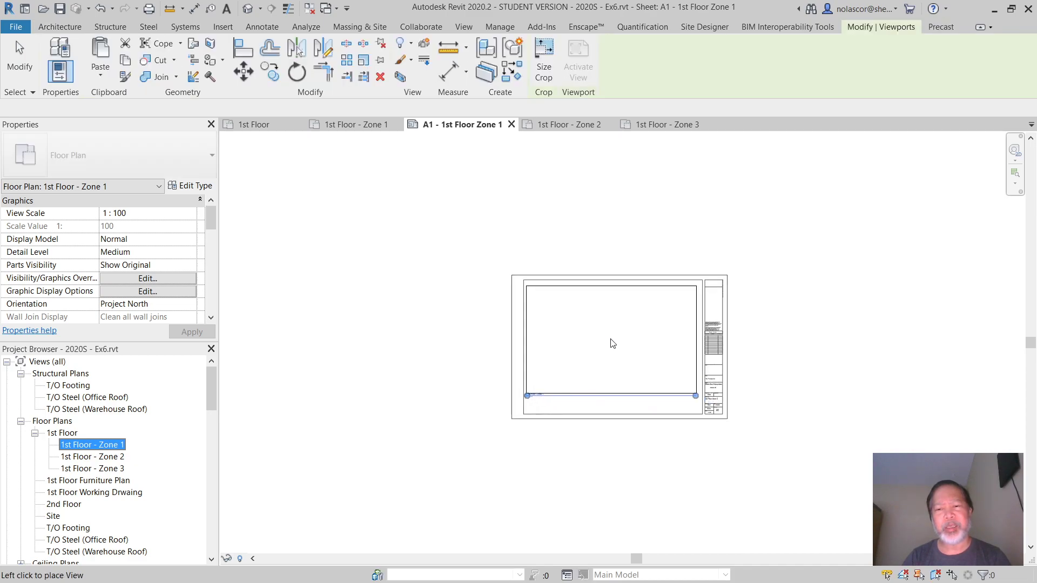
{"action": "left_click", "coordinate": [613, 344]}
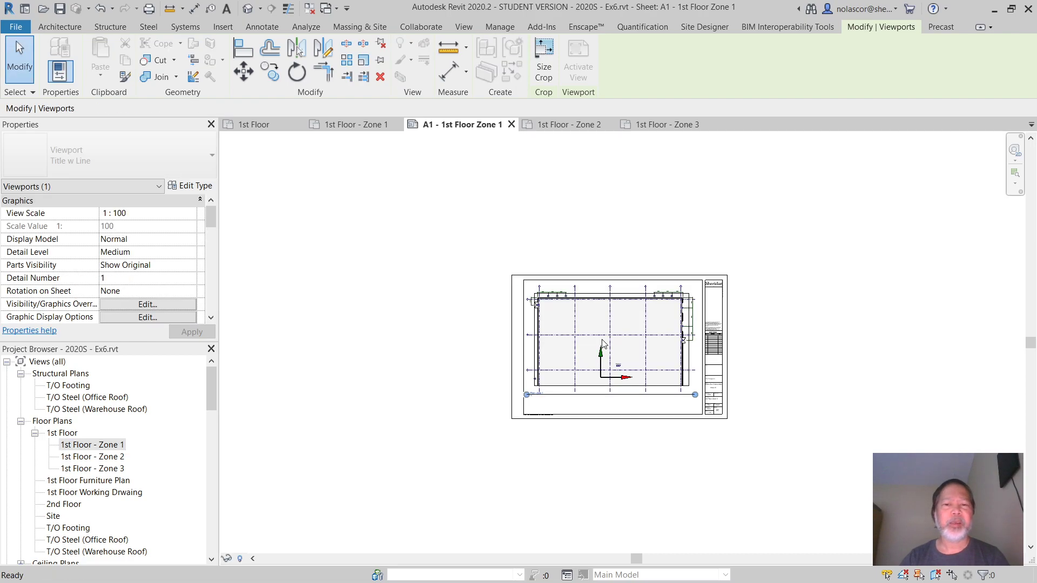
- Shorten the Zone 1 viewport's title line to just past its title text, and shift the viewport slightly down and right on the sheet
{"action": "scroll", "coordinate": [639, 379], "scroll_direction": "up", "scroll_amount": 1}
{"action": "scroll", "coordinate": [638, 378], "scroll_direction": "up", "scroll_amount": 1}
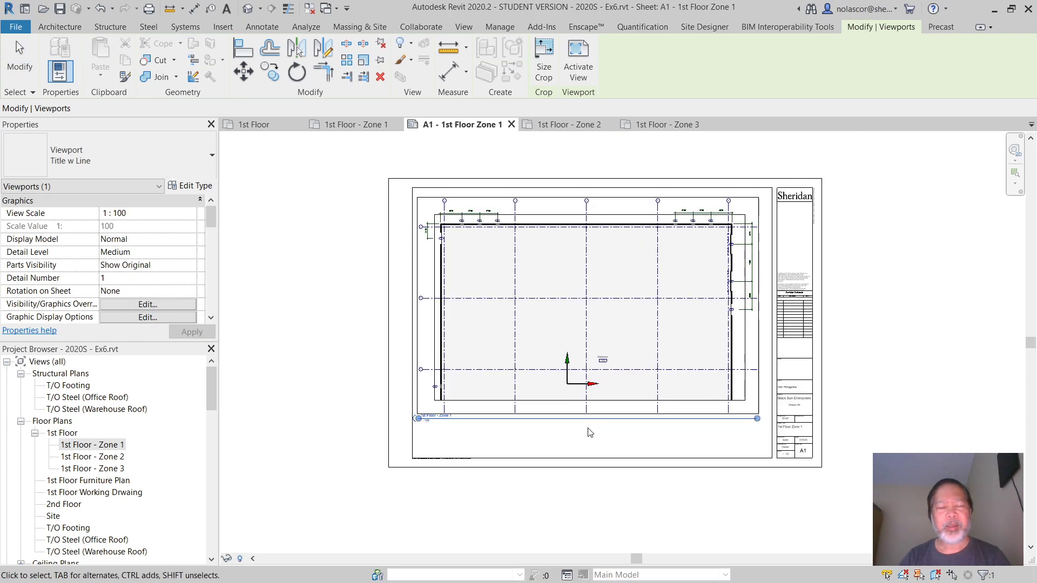
{"action": "scroll", "coordinate": [503, 445], "scroll_direction": "up", "scroll_amount": 2}
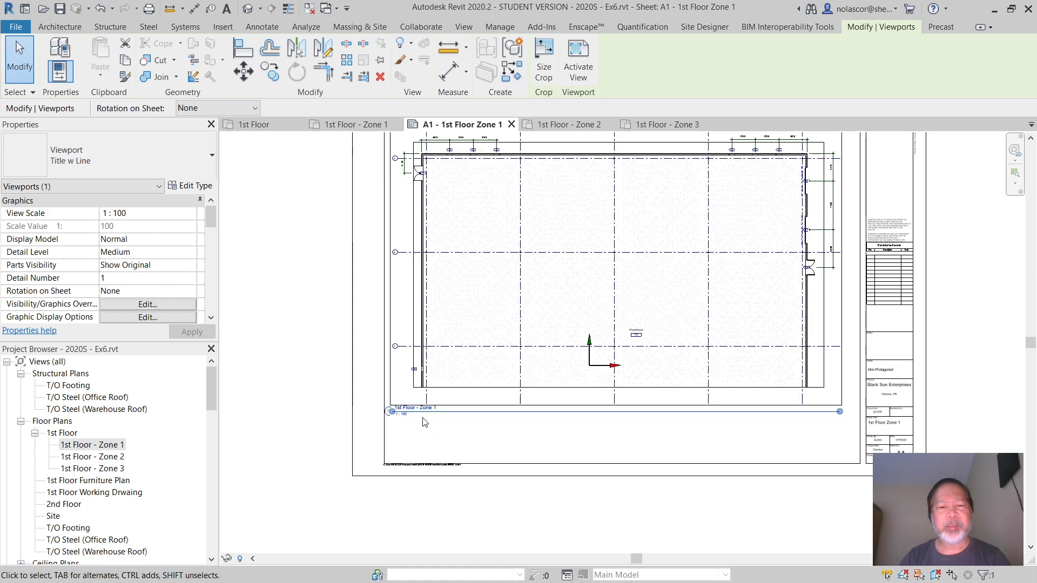
{"action": "scroll", "coordinate": [416, 428], "scroll_direction": "up", "scroll_amount": 1}
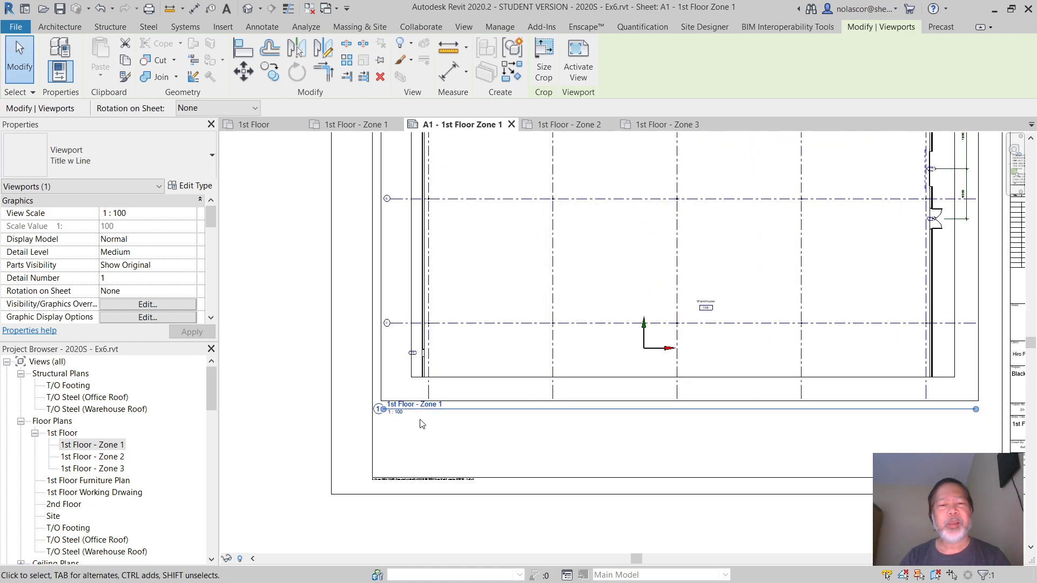
{"action": "scroll", "coordinate": [506, 438], "scroll_direction": "down", "scroll_amount": 2}
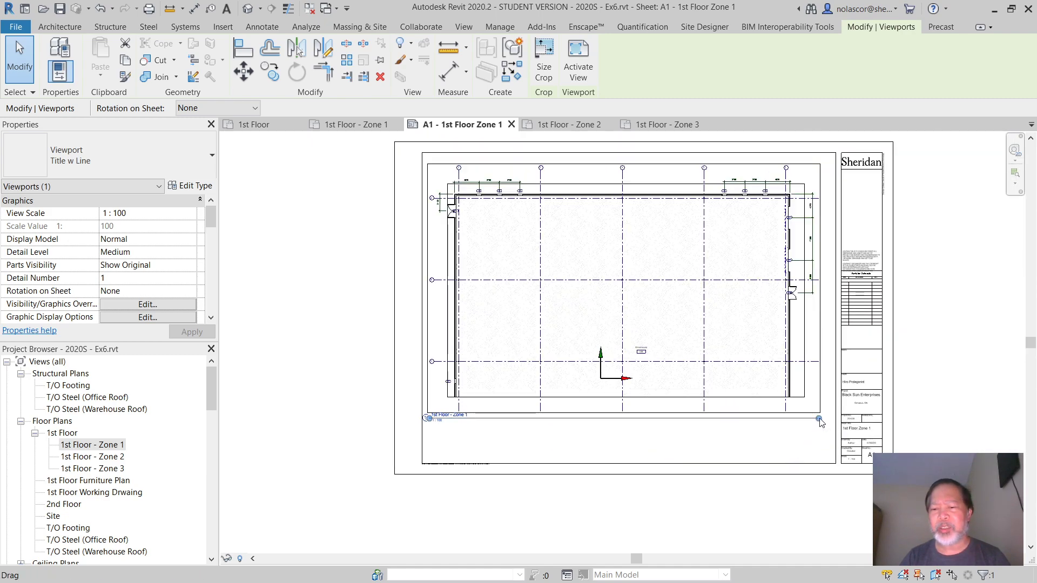
{"action": "left_click_drag", "start_coordinate": [819, 423], "coordinate": [617, 424]}
{"action": "mouse_move", "coordinate": [488, 416]}
{"action": "left_mouse_down"}
{"action": "mouse_move", "coordinate": [474, 419]}
{"action": "mouse_move", "coordinate": [484, 418]}
{"action": "left_mouse_up"}
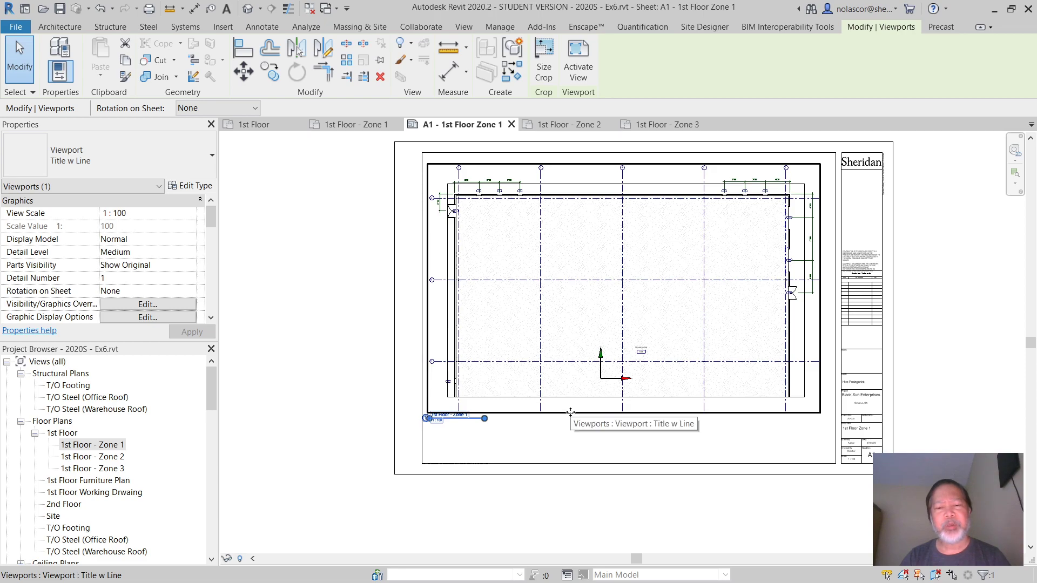
{"action": "mouse_move", "coordinate": [576, 366]}
{"action": "left_mouse_down"}
{"action": "mouse_move", "coordinate": [594, 367]}
{"action": "mouse_move", "coordinate": [581, 371]}
{"action": "left_mouse_up"}
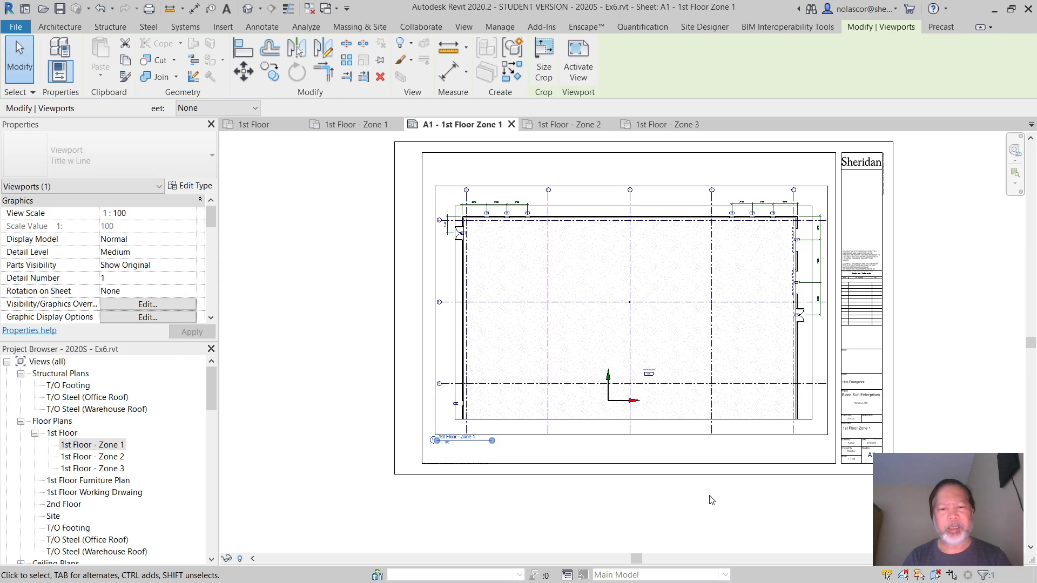
- Nudge the Zone 1 viewport slightly left and up on sheet A1, and move its view title down and right beneath the plan's lower-left corner
{"action": "key", "text": "Left"}
{"action": "key", "text": "Left"}
{"action": "key", "text": "Up"}
{"action": "key", "text": "Up"}
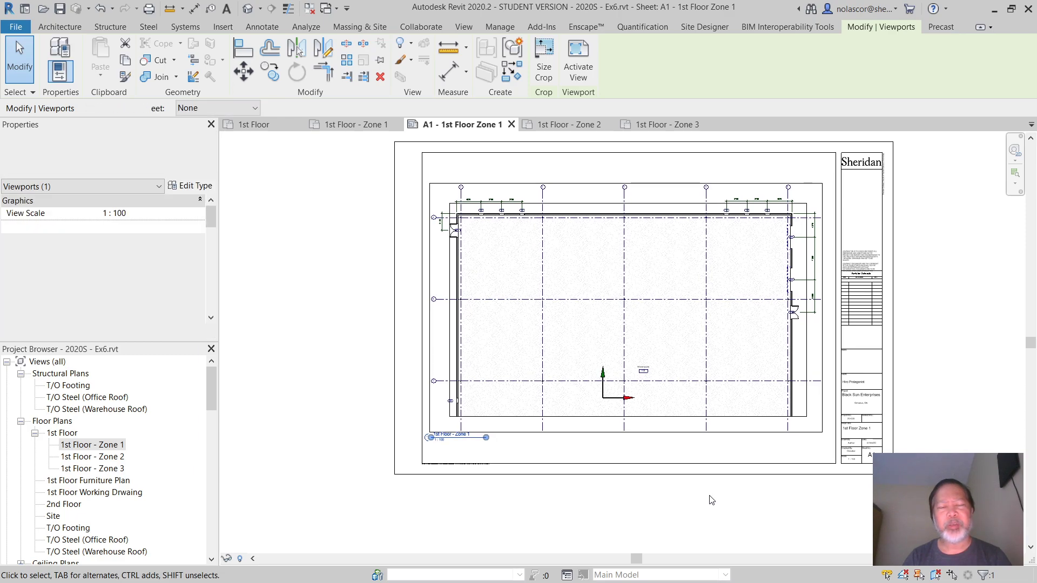
{"action": "key", "text": "Right"}
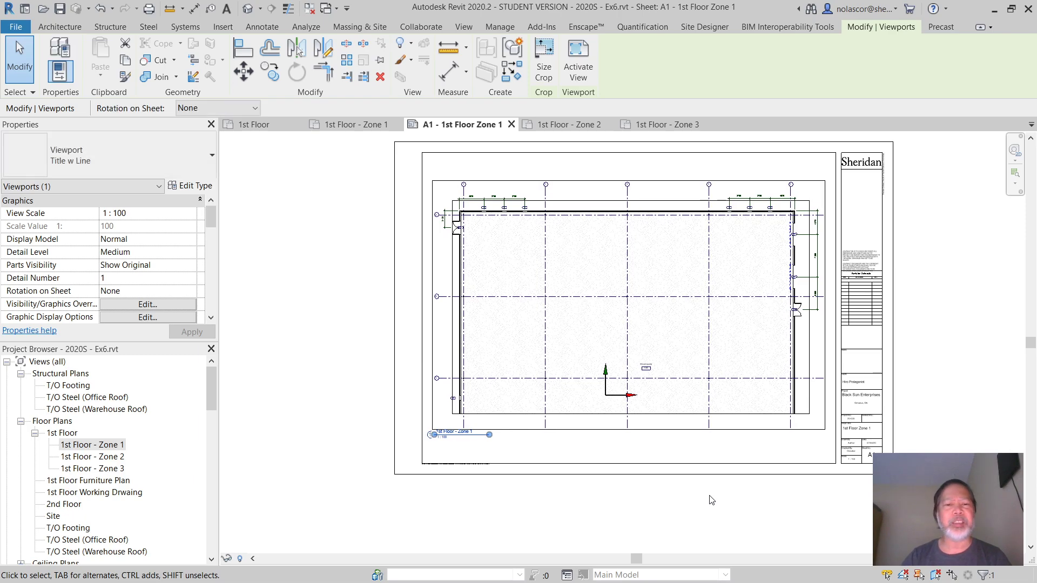
{"action": "left_click", "coordinate": [361, 426]}
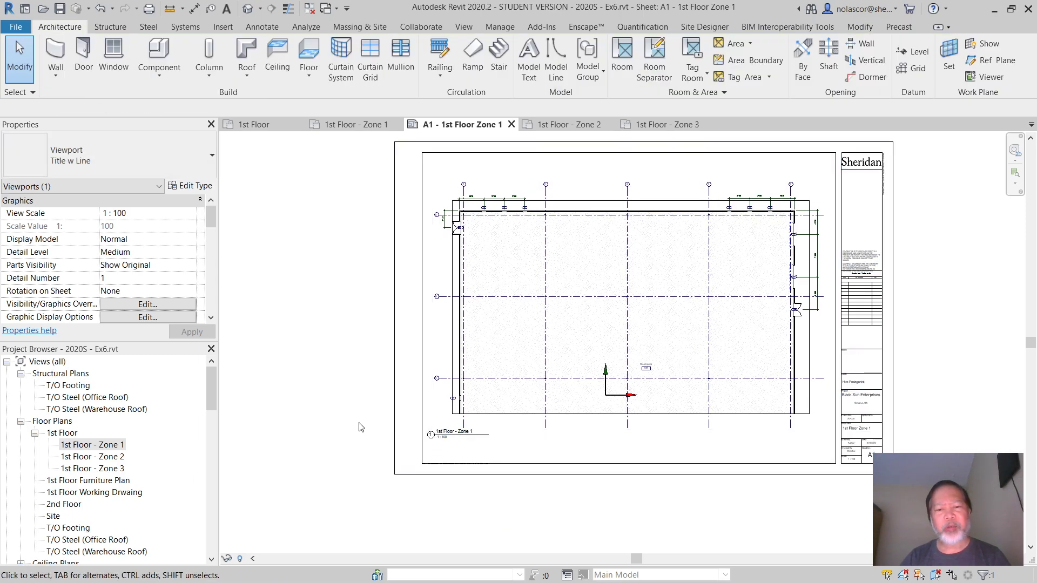
{"action": "left_click", "coordinate": [458, 432]}
{"action": "left_click_drag", "start_coordinate": [459, 432], "coordinate": [498, 458]}
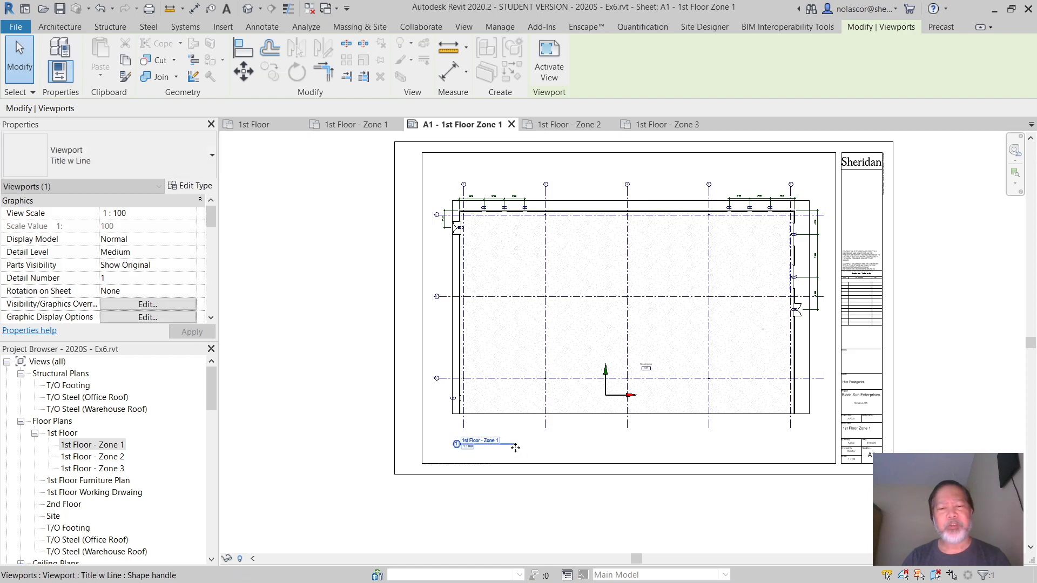
- Nudge the Zone 1 viewport one increment down and left, and return it to its place on the sheet
{"action": "left_click", "coordinate": [507, 422]}
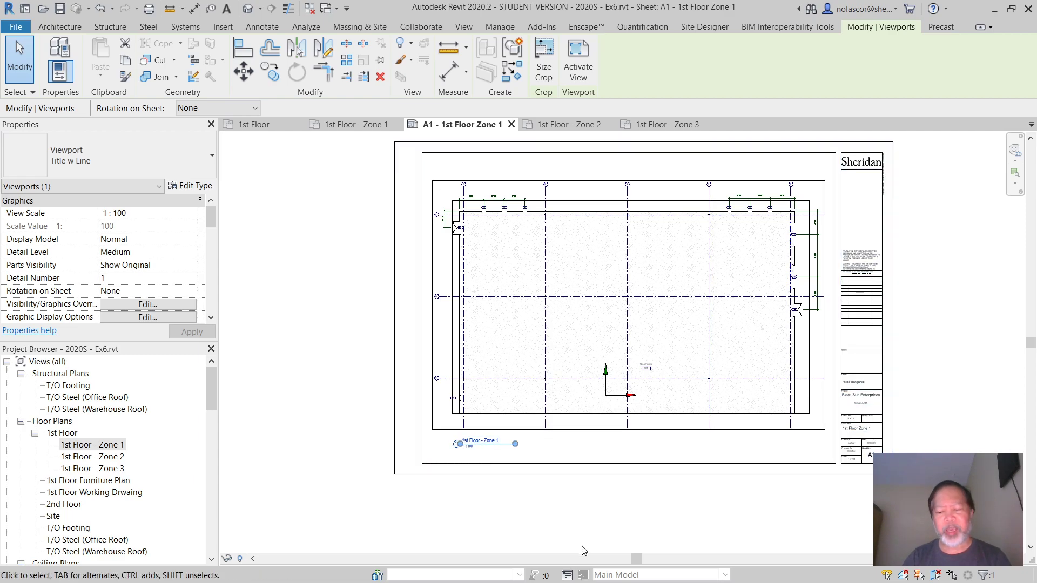
{"action": "key", "text": "Down"}
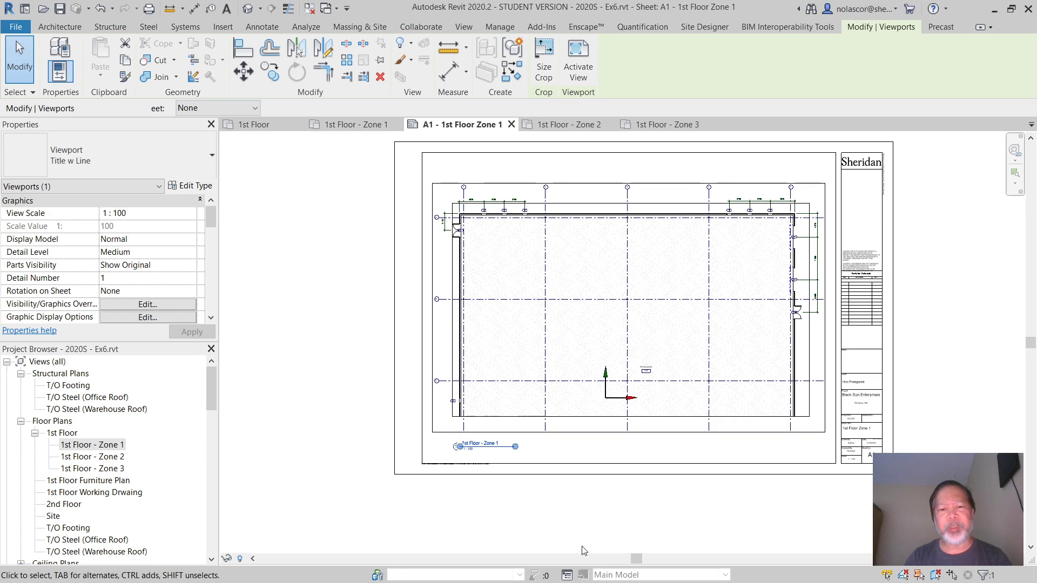
{"action": "key", "text": "Left"}
{"action": "key", "text": "Up"}
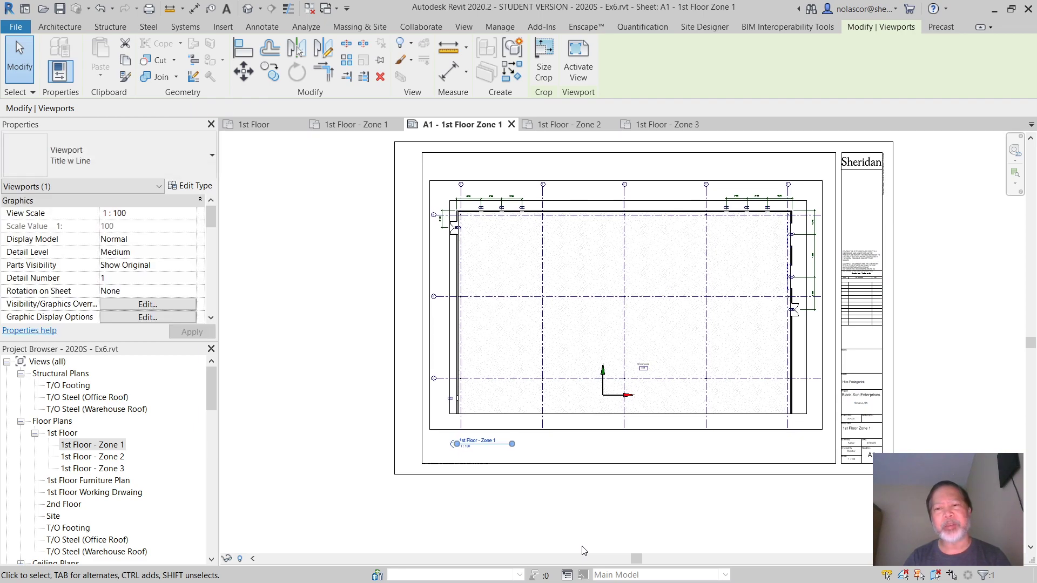
{"action": "key", "text": "Right"}
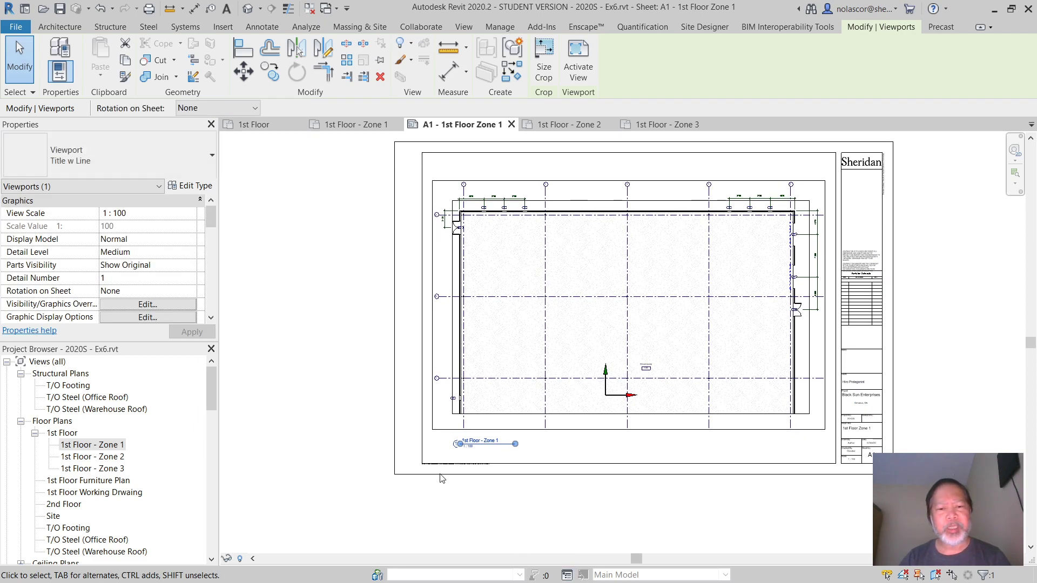
{"action": "left_click", "coordinate": [358, 443]}
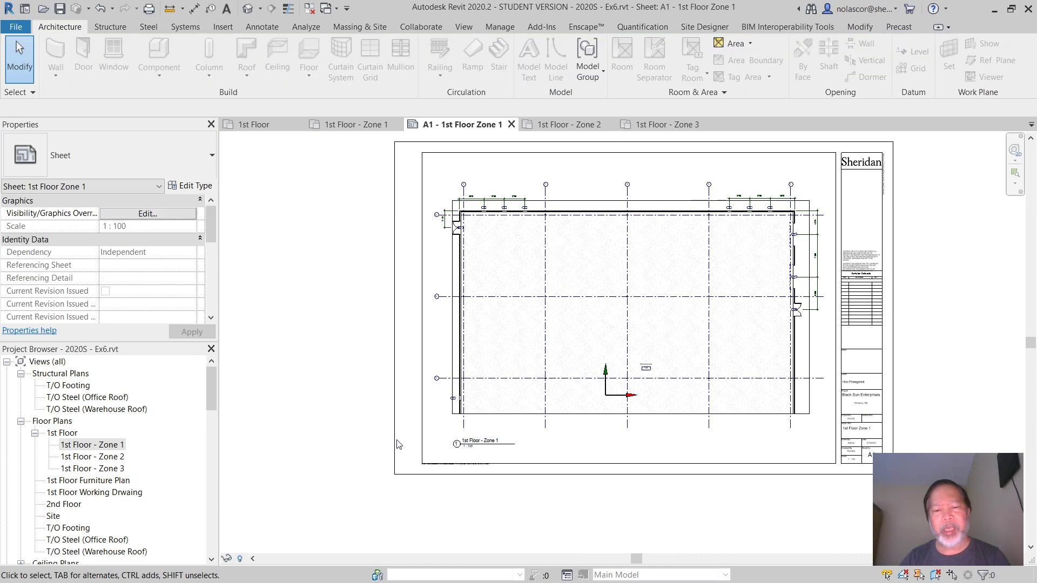
- Move the Zone 1 view title along to the middle beneath the plan and back under the plan's lower-left corner
{"action": "left_click", "coordinate": [496, 445]}
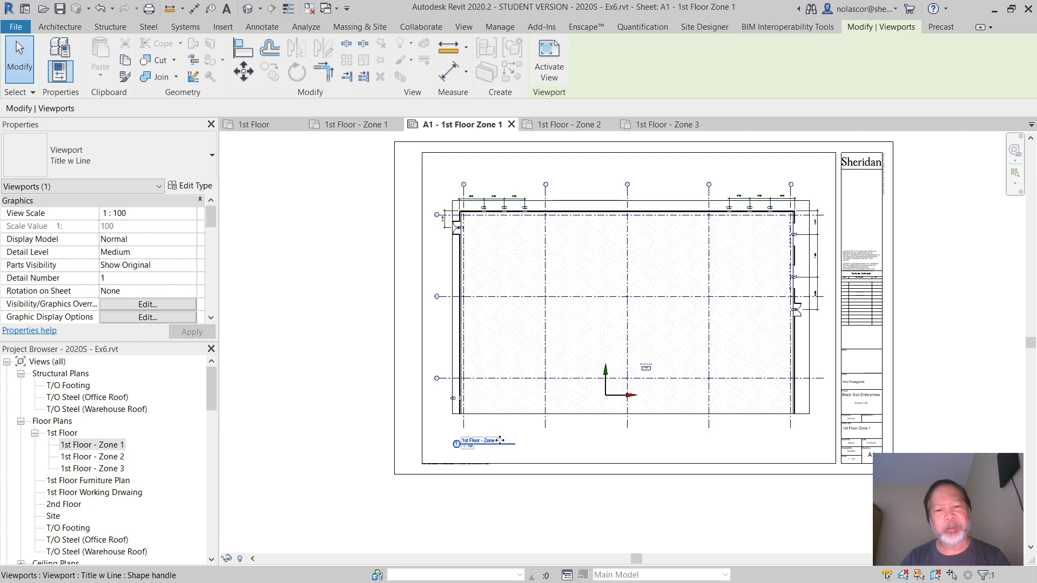
{"action": "left_click_drag", "start_coordinate": [505, 429], "coordinate": [675, 455]}
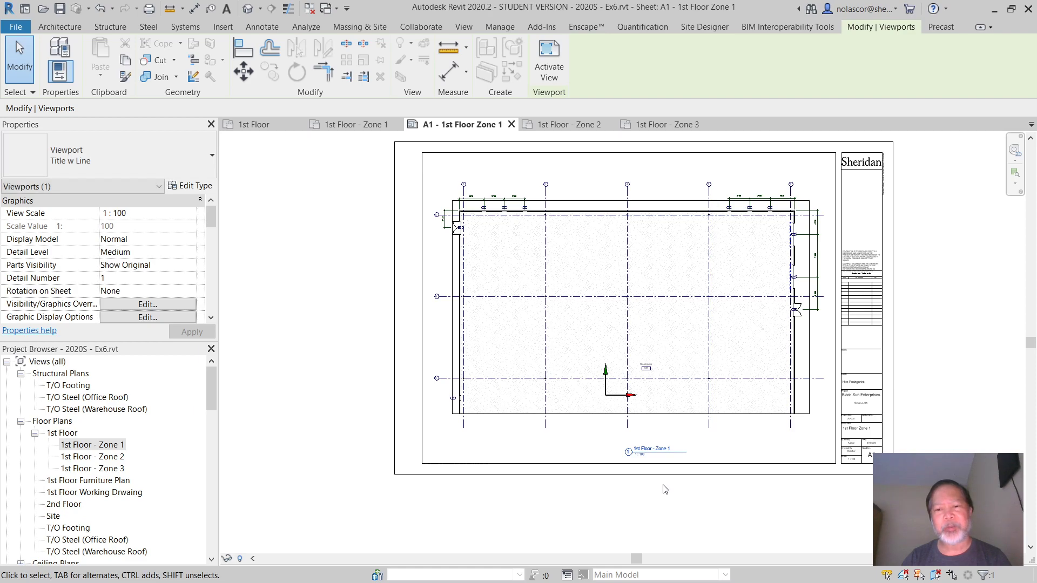
{"action": "left_click_drag", "start_coordinate": [657, 453], "coordinate": [489, 446]}
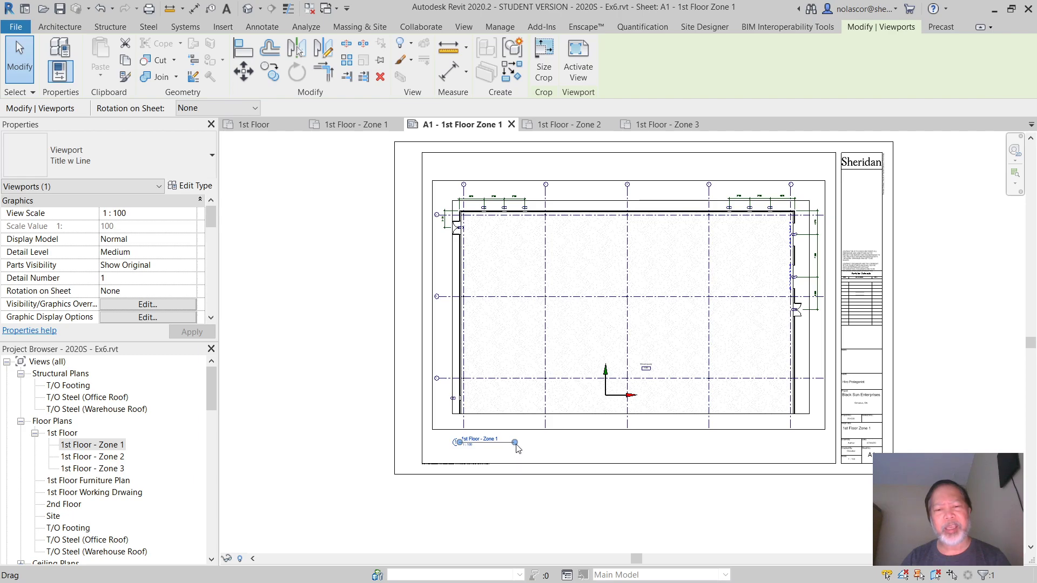
{"action": "left_click", "coordinate": [547, 454]}
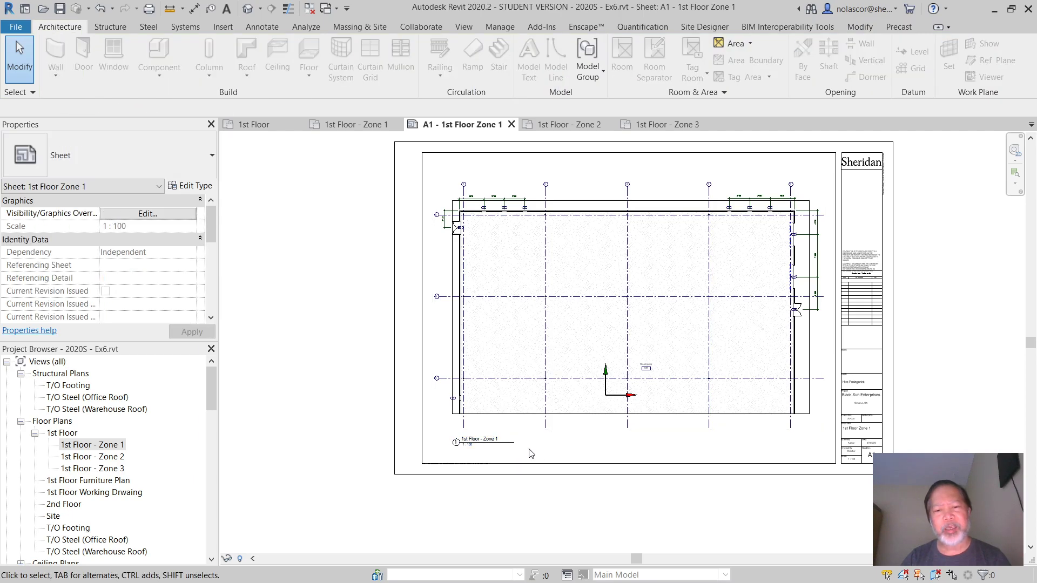
{"action": "left_click", "coordinate": [505, 446]}
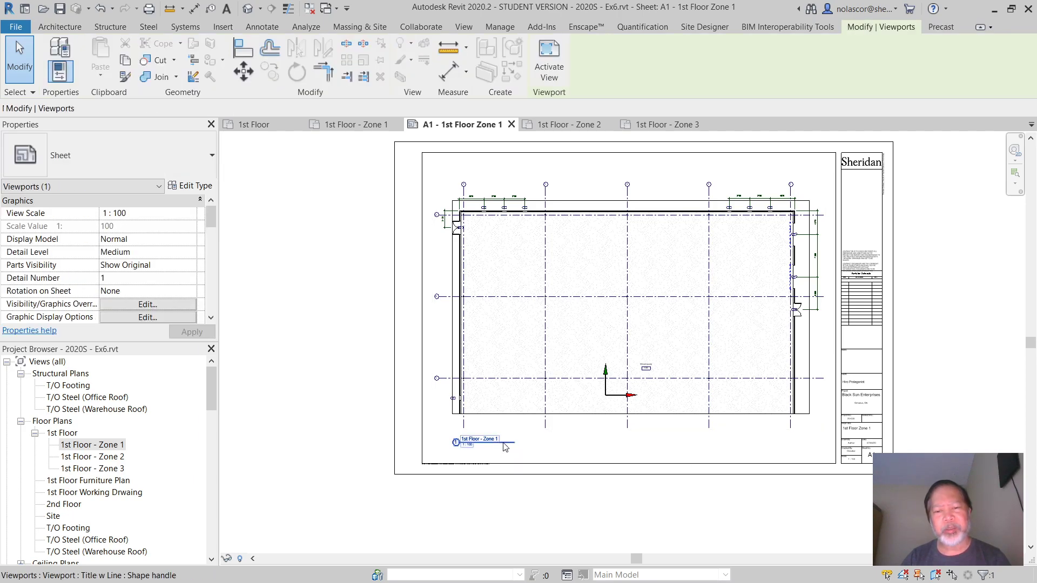
{"action": "mouse_move", "coordinate": [505, 446]}
{"action": "left_mouse_down"}
{"action": "mouse_move", "coordinate": [592, 454]}
{"action": "mouse_move", "coordinate": [526, 456]}
{"action": "mouse_move", "coordinate": [499, 444]}
{"action": "mouse_move", "coordinate": [506, 466]}
{"action": "left_mouse_up"}
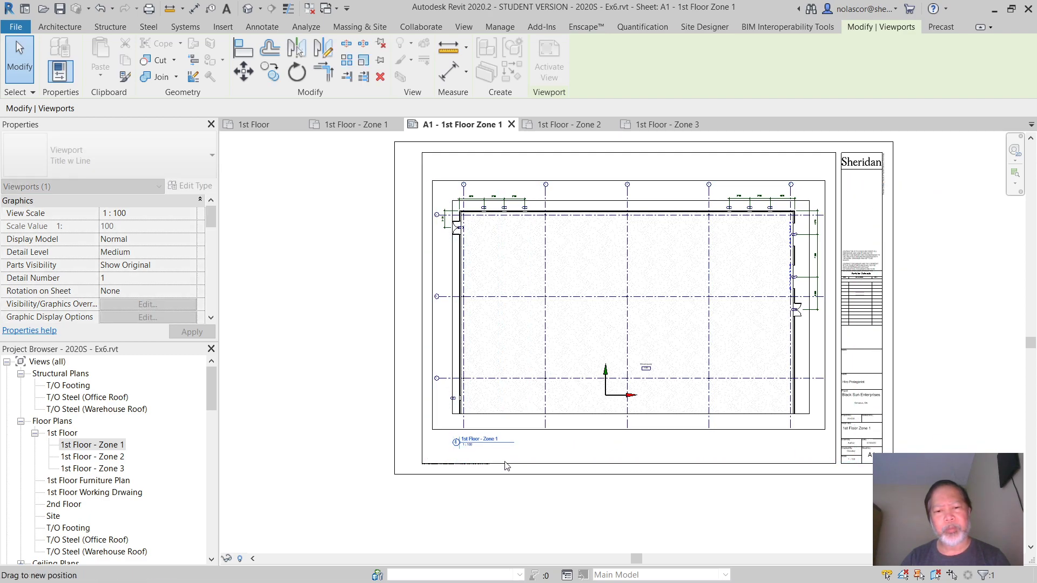
{"action": "left_click", "coordinate": [503, 514]}
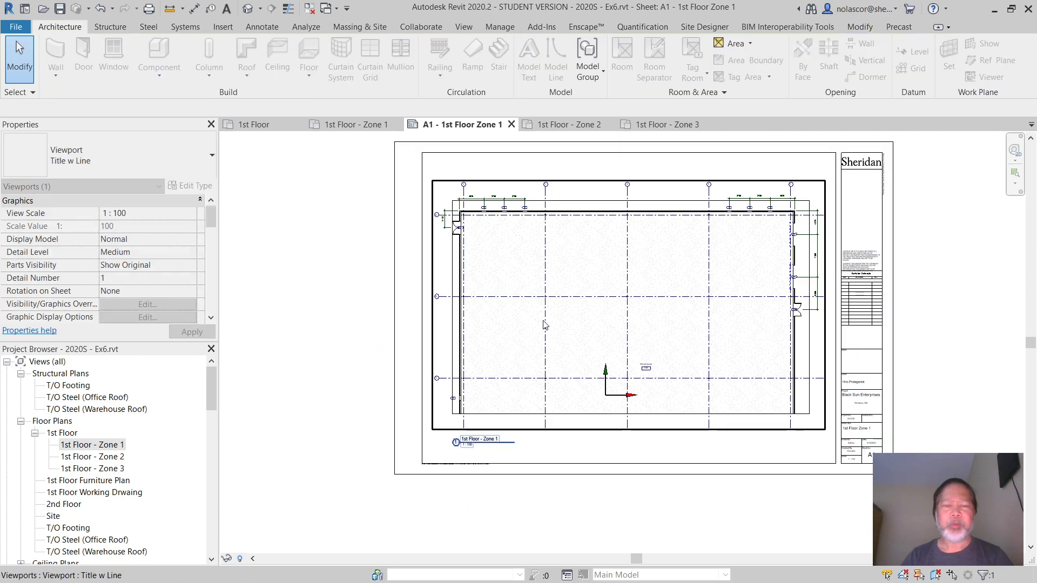
- Examine the sheet title, sheet number and scale in sheet A1's title block
{"action": "scroll", "coordinate": [860, 476], "scroll_direction": "up", "scroll_amount": 4}
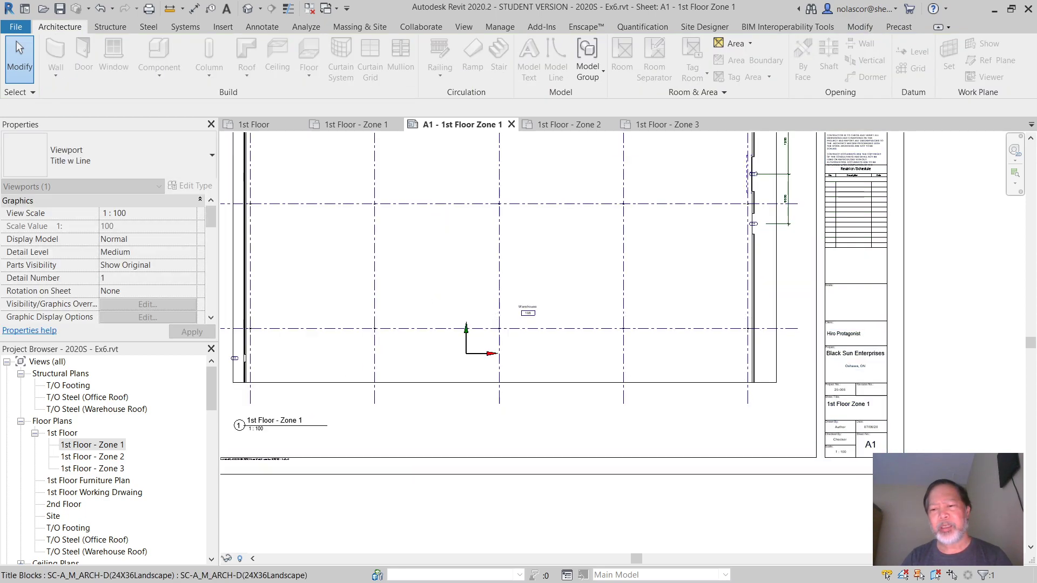
{"action": "scroll", "coordinate": [875, 439], "scroll_direction": "up", "scroll_amount": 2}
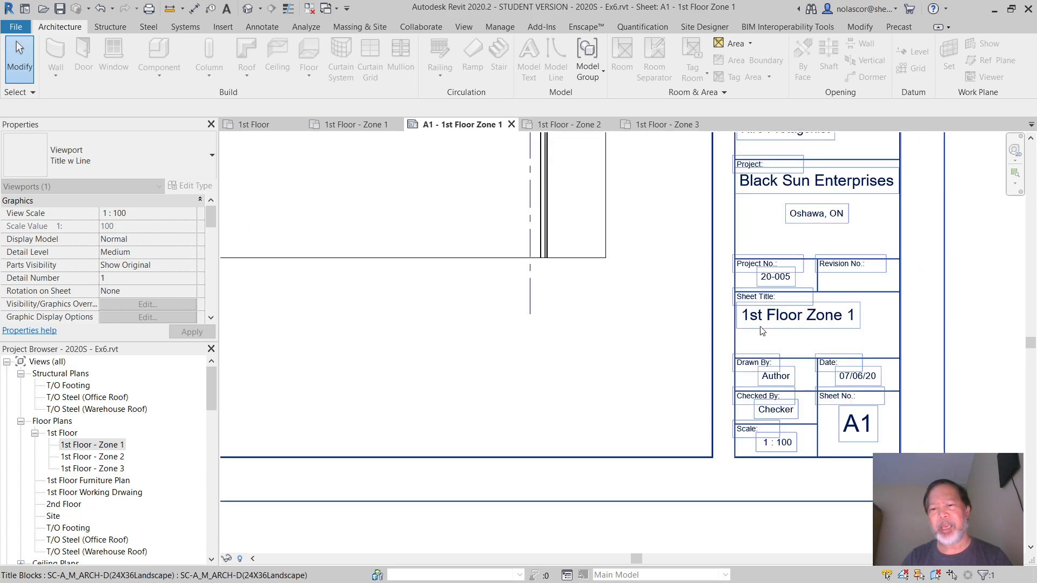
{"action": "key", "text": "Escape"}
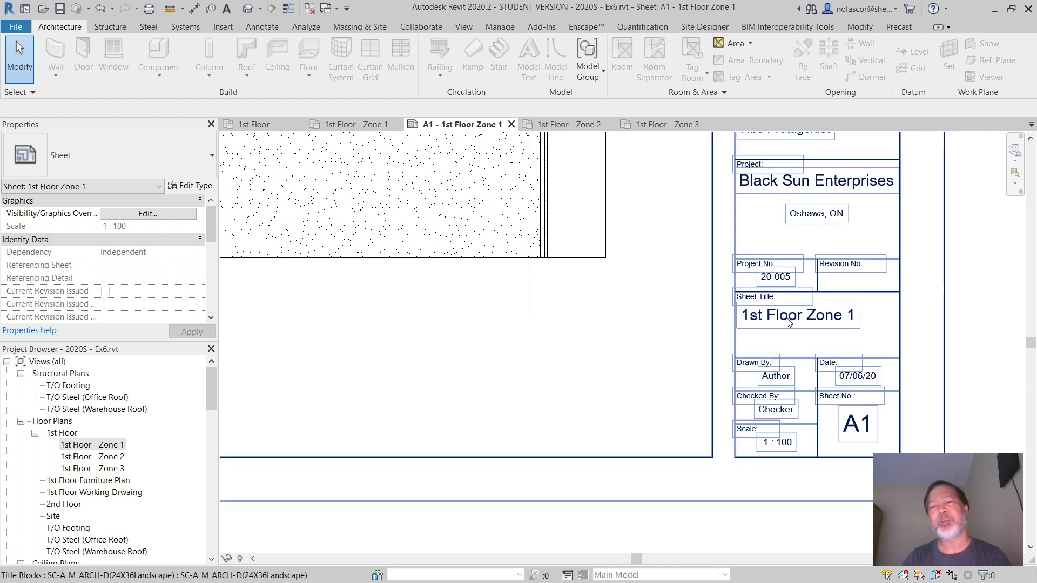
{"action": "scroll", "coordinate": [490, 387], "scroll_direction": "down", "scroll_amount": 5}
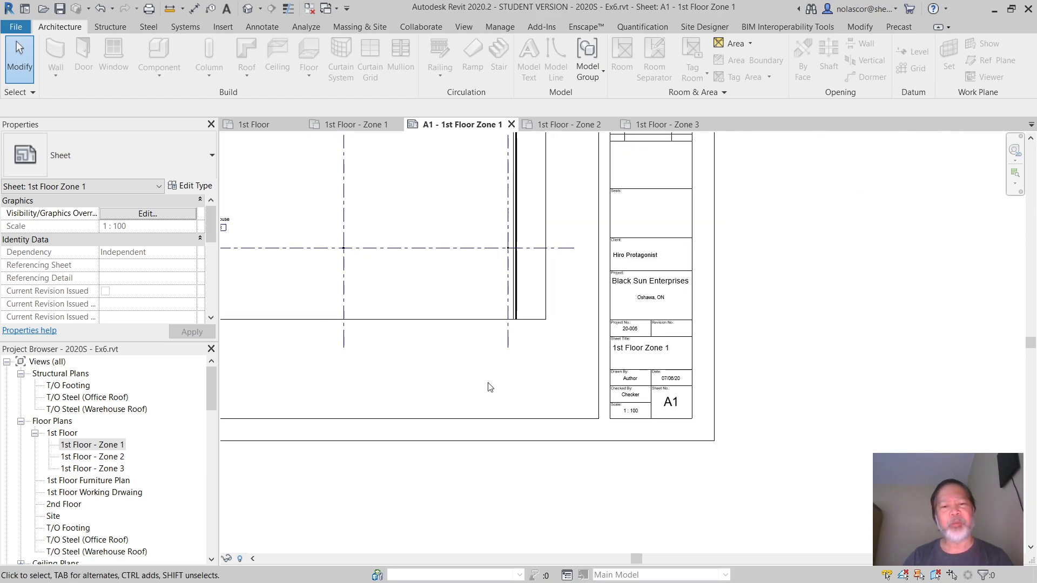
{"action": "scroll", "coordinate": [357, 378], "scroll_direction": "down", "scroll_amount": 1}
{"action": "middle_click_drag", "start_coordinate": [356, 378], "coordinate": [586, 422]}
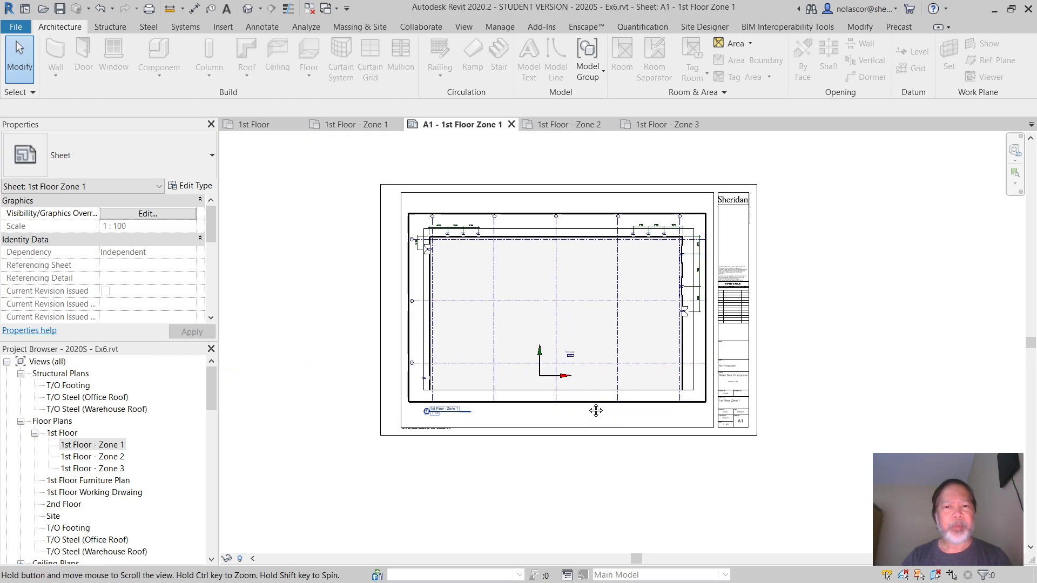
- Create a new sheet using the SC-A_M_ARCH-D(24X36Landscape) title block
{"action": "left_click_drag", "start_coordinate": [210, 387], "coordinate": [209, 468]}
{"action": "left_click", "coordinate": [121, 453]}
{"action": "right_click", "coordinate": [54, 399]}
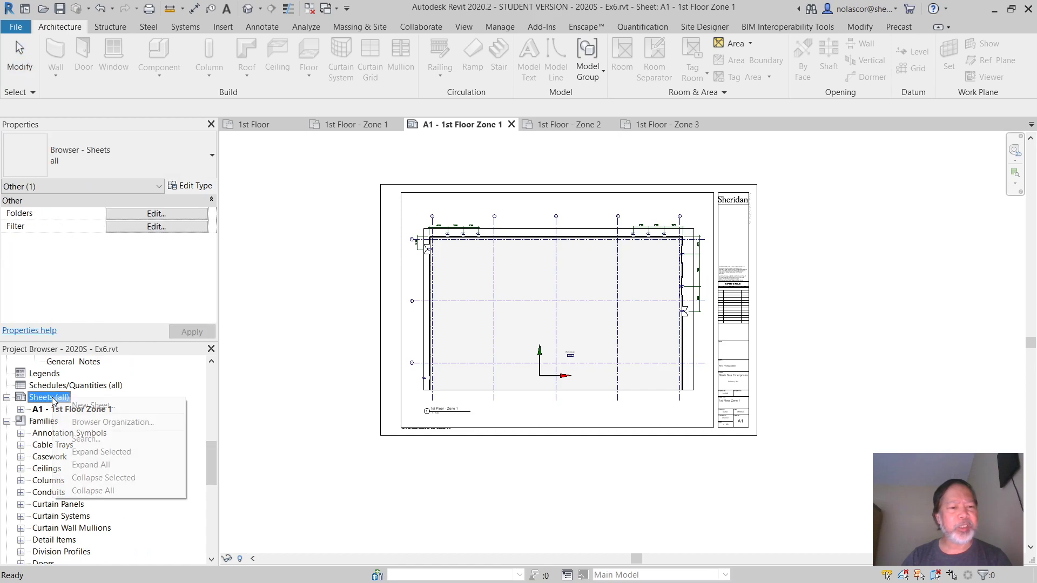
{"action": "left_click", "coordinate": [106, 406]}
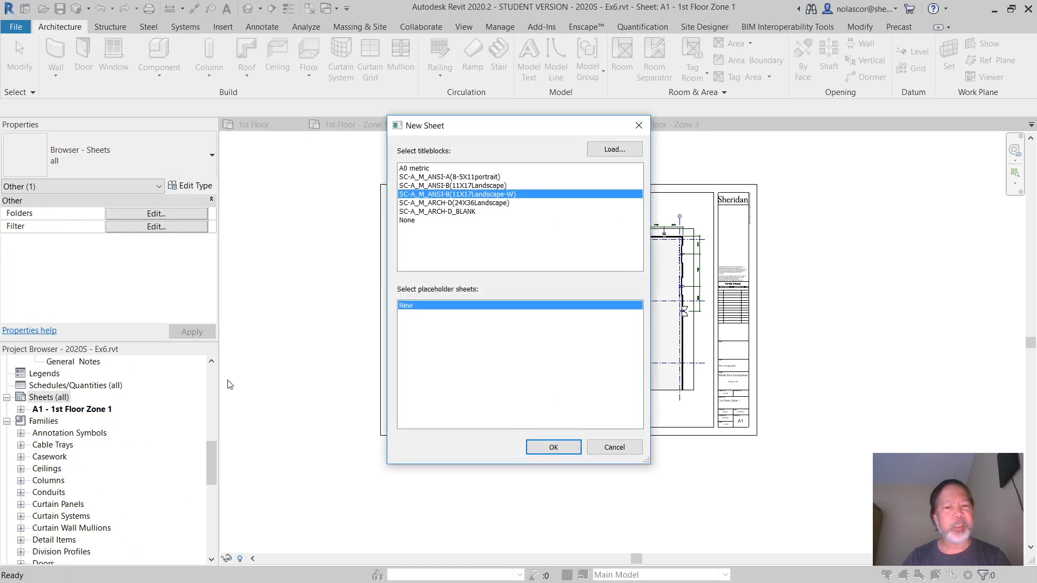
{"action": "left_click", "coordinate": [477, 204]}
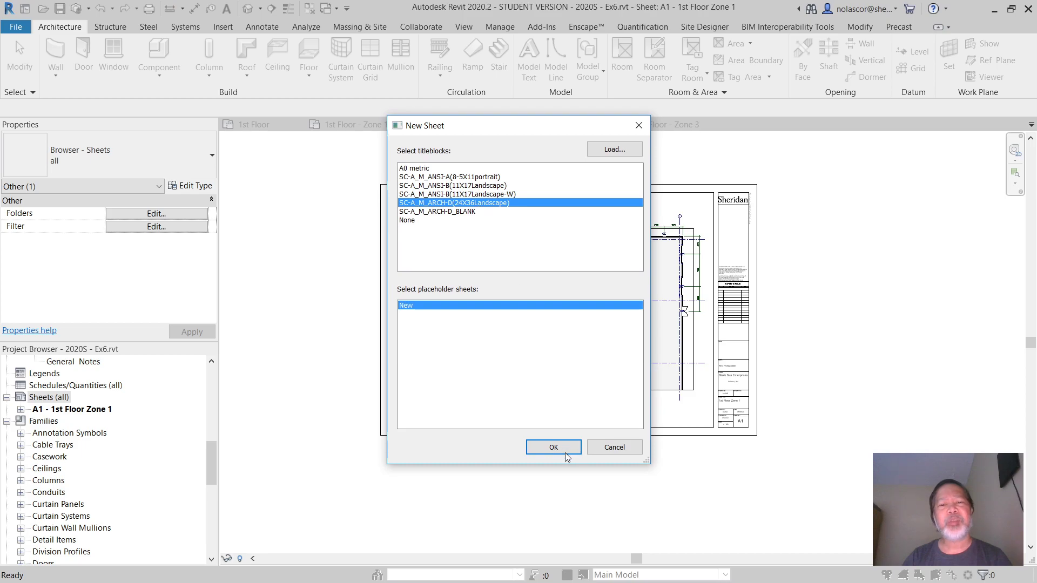
{"action": "left_click", "coordinate": [554, 446]}
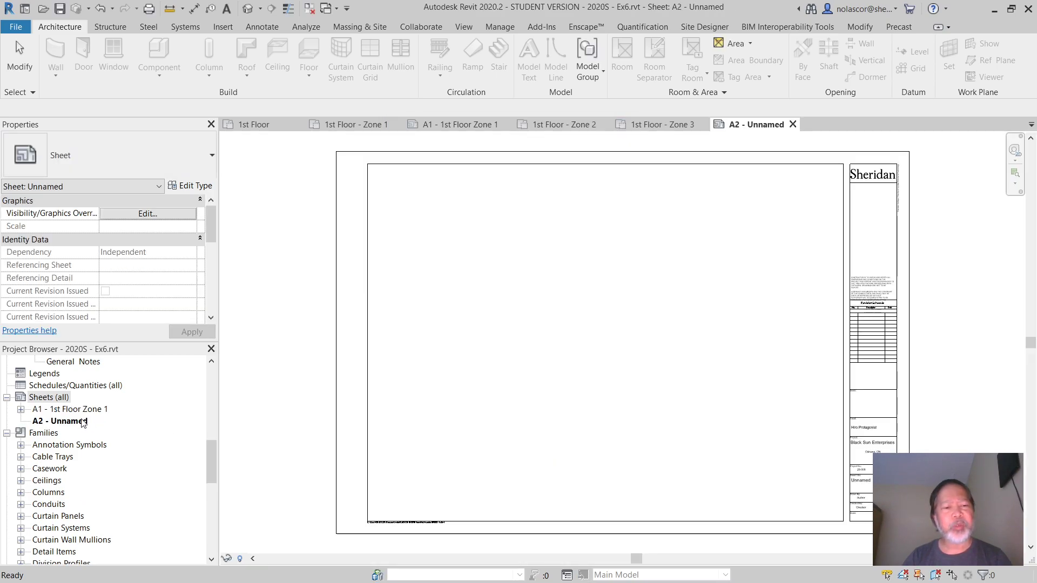
- Rename the unnamed sheet A2 as 1st Floor Zone 2
{"action": "right_click", "coordinate": [78, 423]}
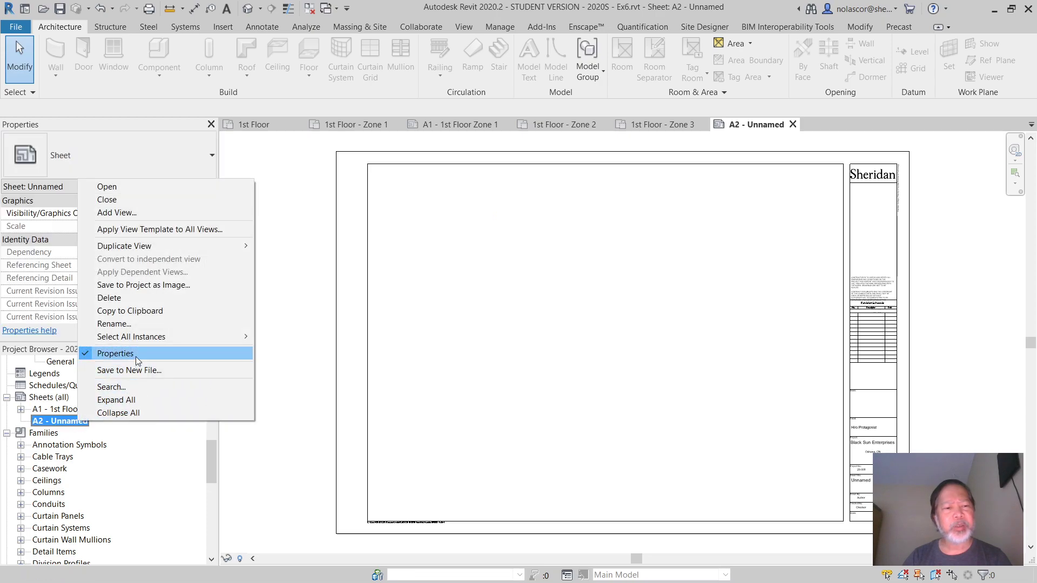
{"action": "left_click", "coordinate": [154, 322]}
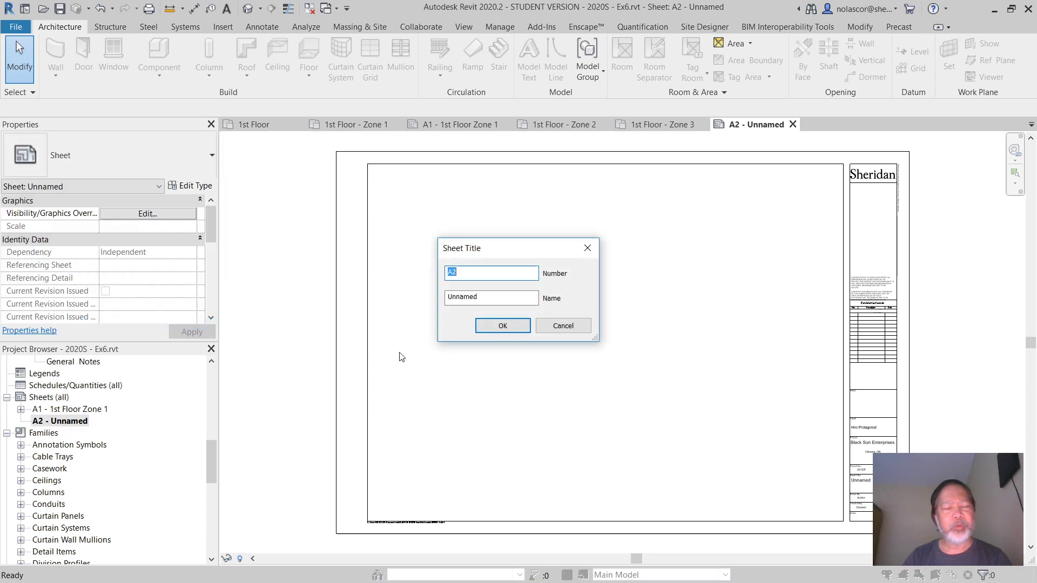
{"action": "left_click_drag", "start_coordinate": [506, 295], "coordinate": [429, 292]}
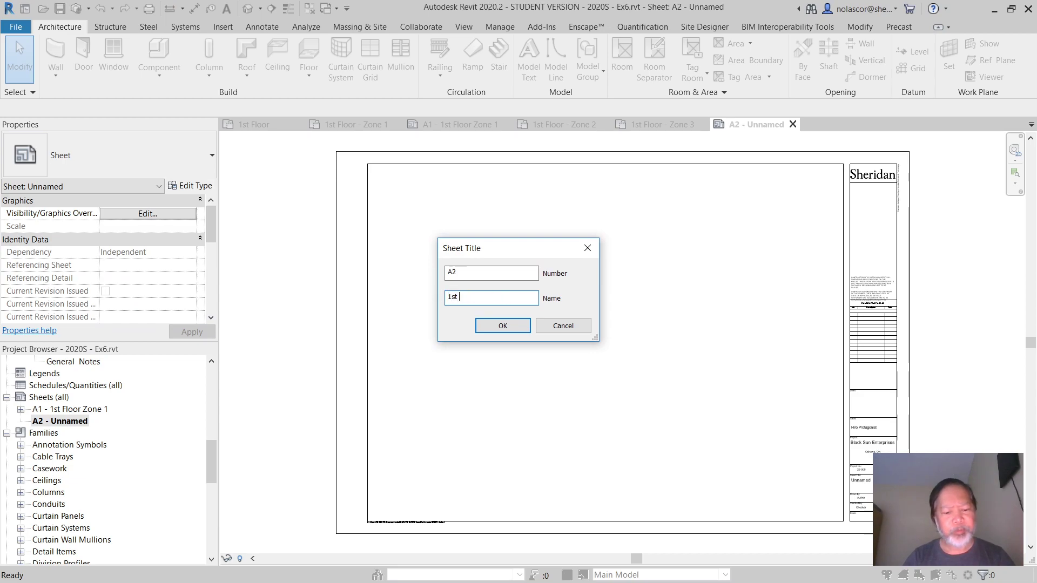
{"action": "type", "text": "1st Floor Zone 2"}
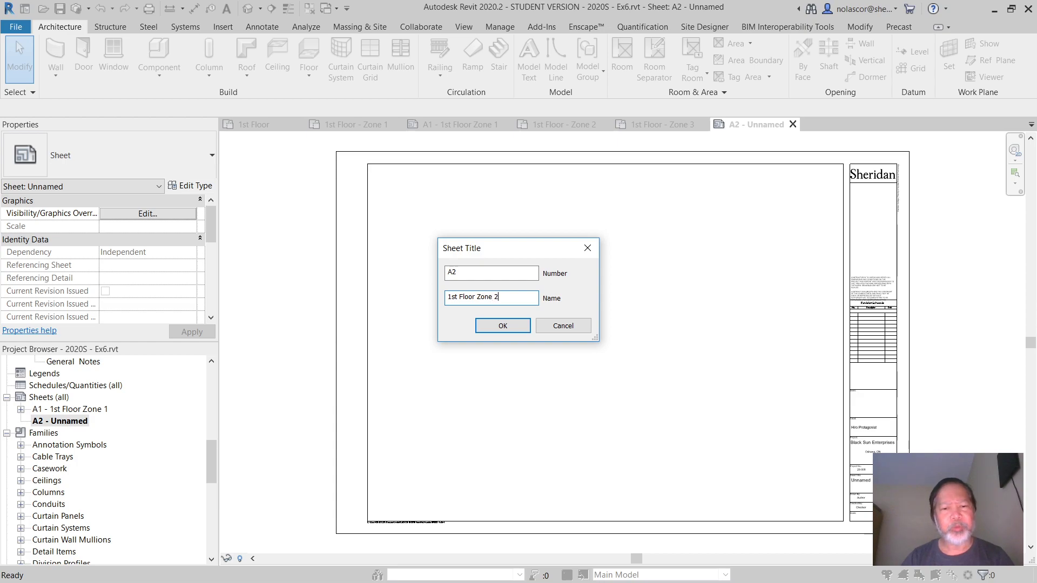
{"action": "left_click", "coordinate": [503, 324]}
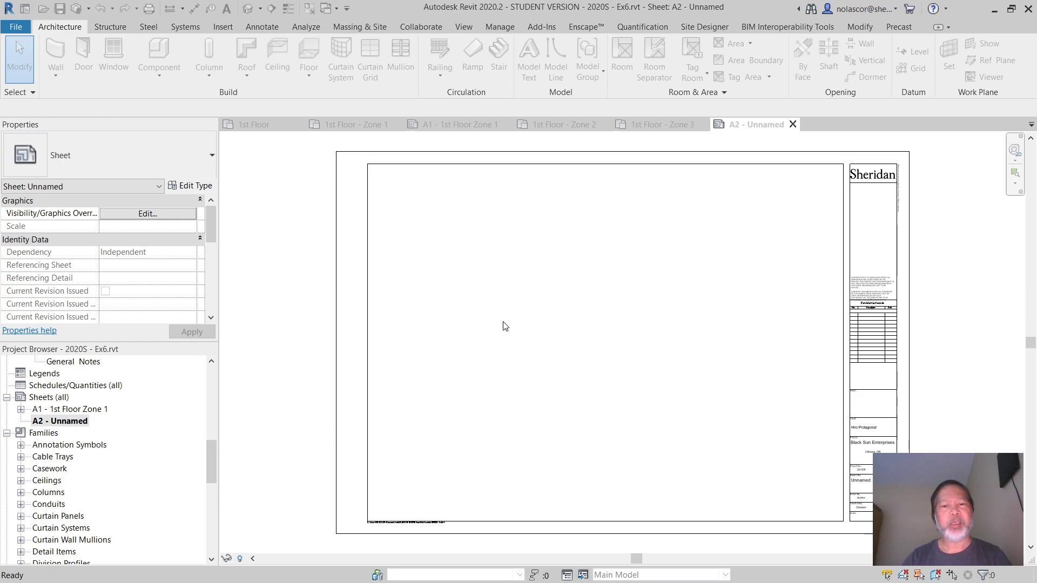
- Open the 1st Floor - Zone 2 plan and pull its crop region's upper and lower edges in around the lower part of the building
{"action": "scroll", "coordinate": [216, 466], "scroll_direction": "up", "scroll_amount": 10}
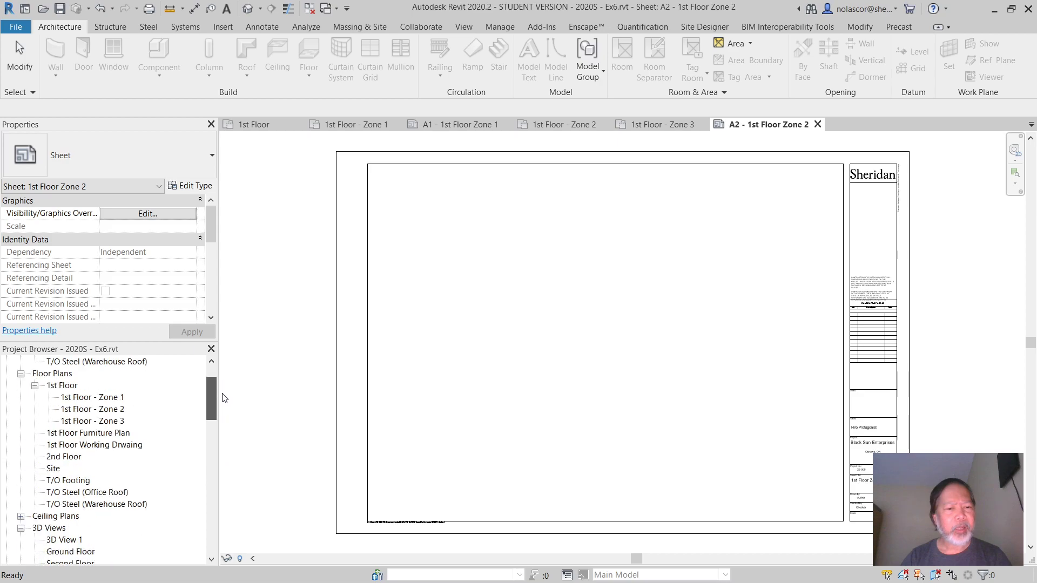
{"action": "left_click", "coordinate": [108, 457]}
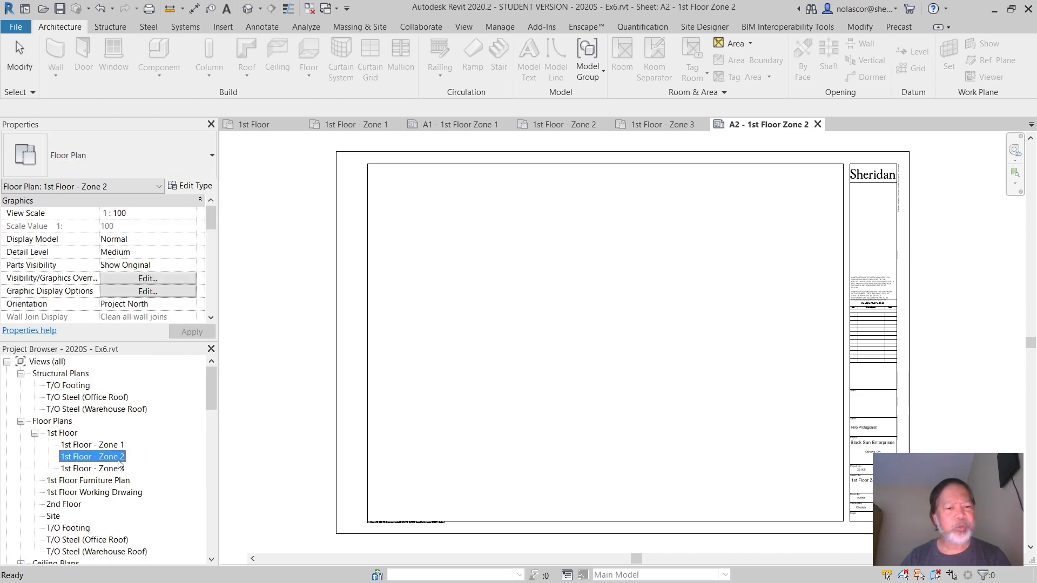
{"action": "left_click_drag", "start_coordinate": [117, 457], "coordinate": [162, 442]}
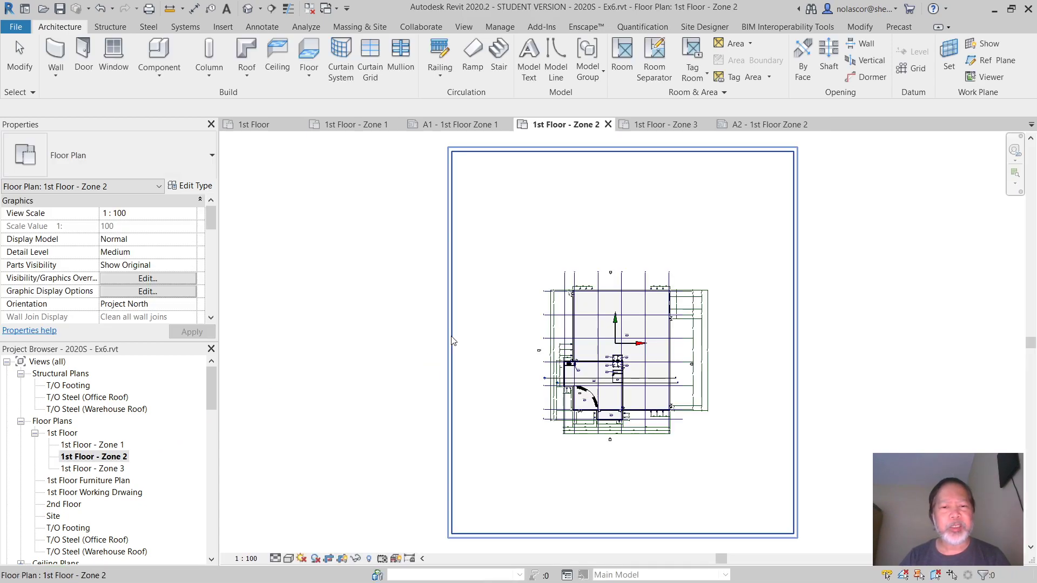
{"action": "left_click", "coordinate": [452, 343]}
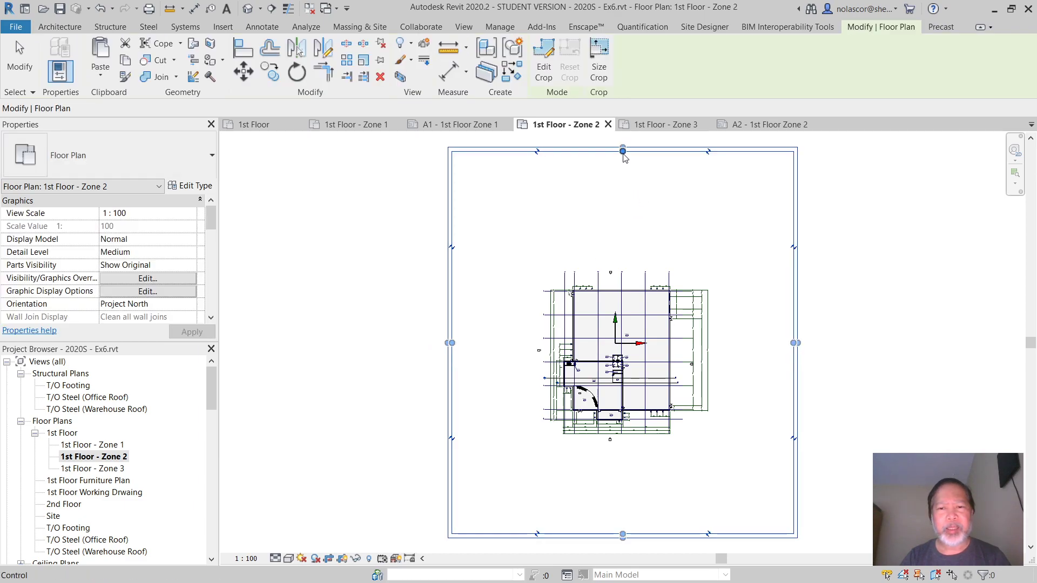
{"action": "left_click_drag", "start_coordinate": [623, 150], "coordinate": [625, 334]}
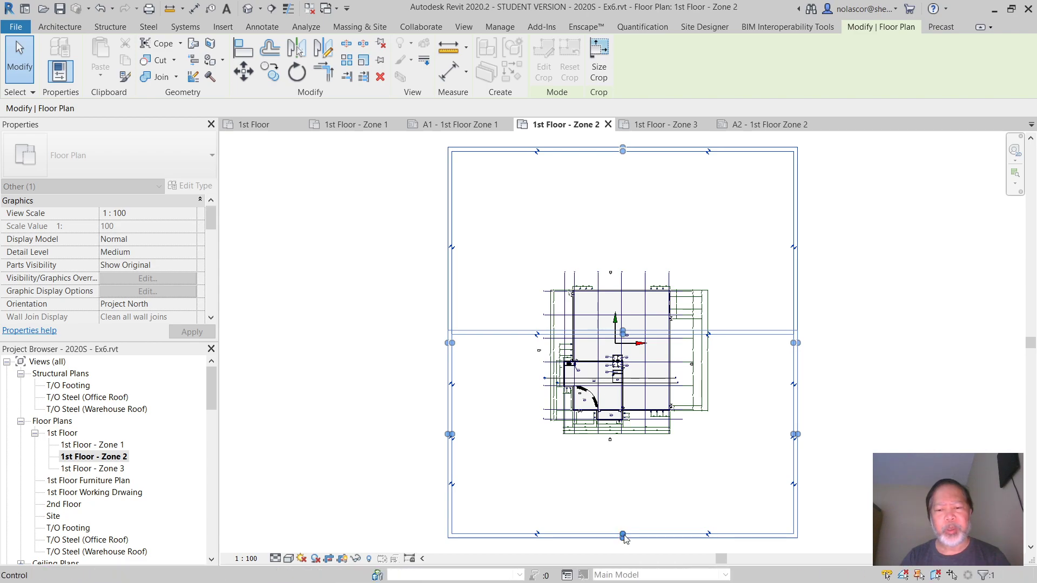
{"action": "left_click_drag", "start_coordinate": [623, 538], "coordinate": [650, 413]}
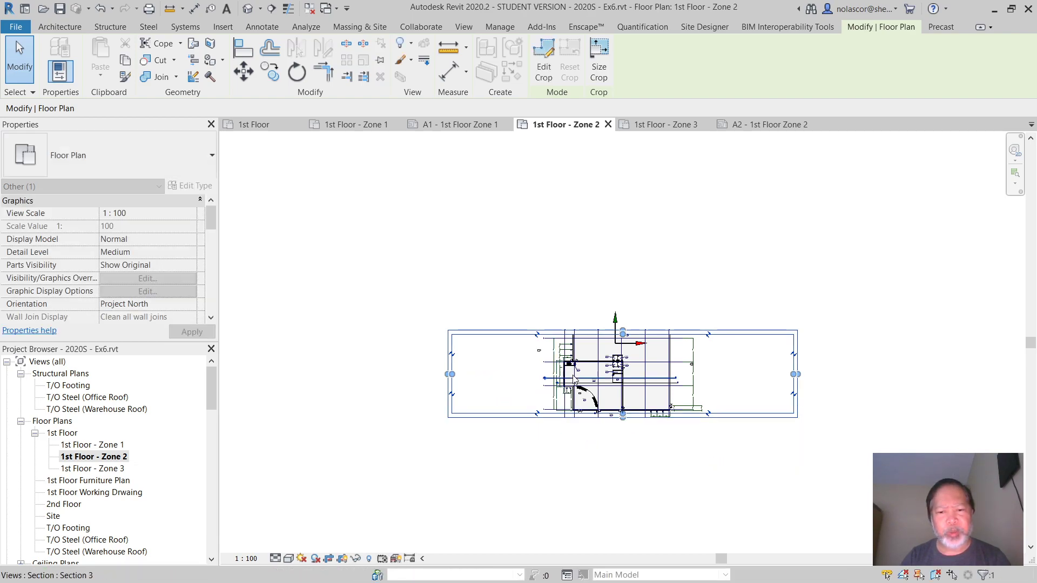
- Pull the Zone 2 crop region's left and right edges in to just outside the building's side walls
{"action": "scroll", "coordinate": [572, 382], "scroll_direction": "up", "scroll_amount": 1}
{"action": "scroll", "coordinate": [588, 385], "scroll_direction": "up", "scroll_amount": 1}
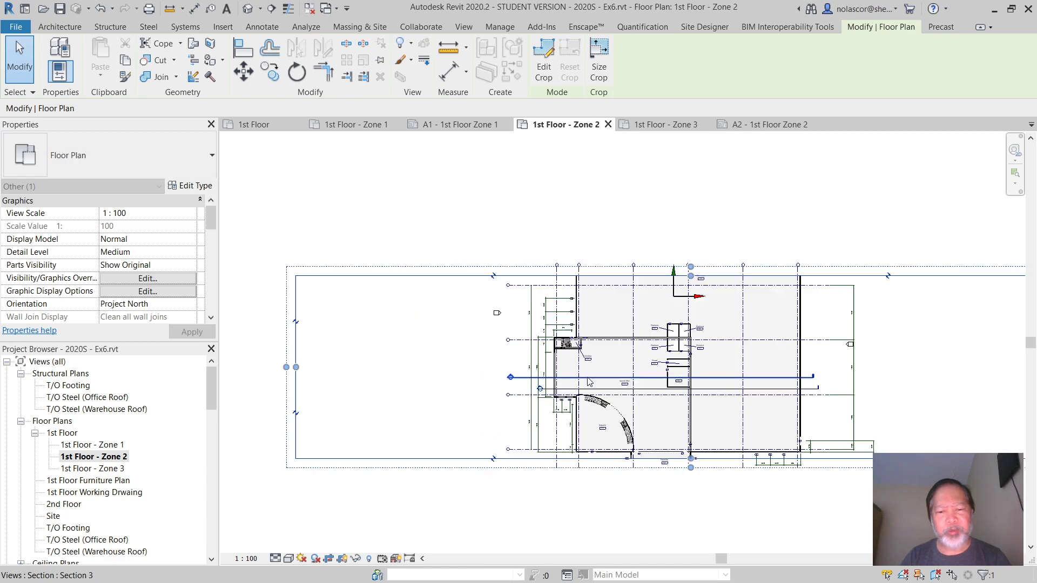
{"action": "scroll", "coordinate": [349, 392], "scroll_direction": "down", "scroll_amount": 4}
{"action": "scroll", "coordinate": [373, 396], "scroll_direction": "down", "scroll_amount": 1}
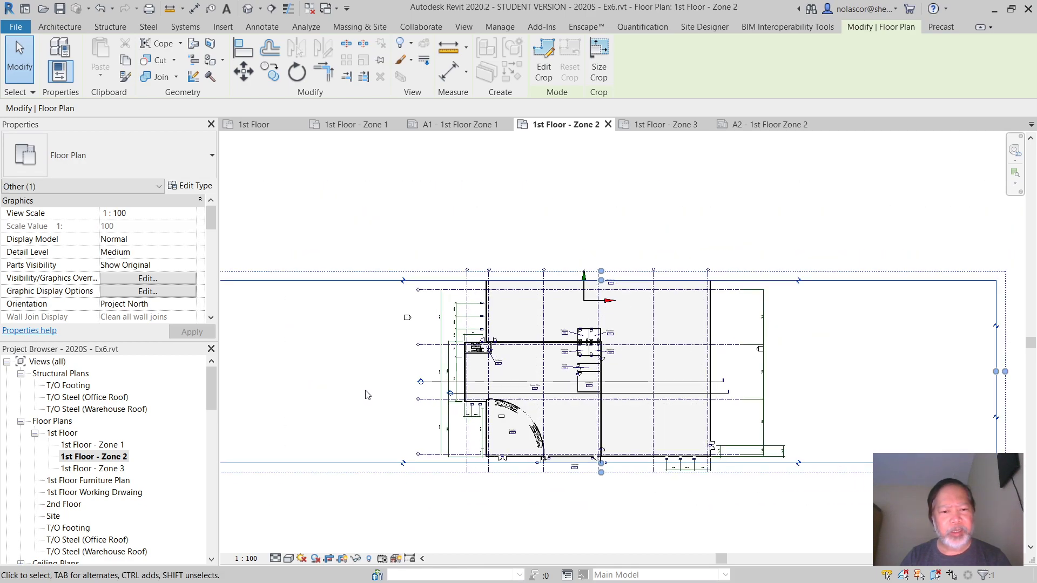
{"action": "scroll", "coordinate": [346, 387], "scroll_direction": "down", "scroll_amount": 1}
{"action": "left_click_drag", "start_coordinate": [245, 377], "coordinate": [452, 388]}
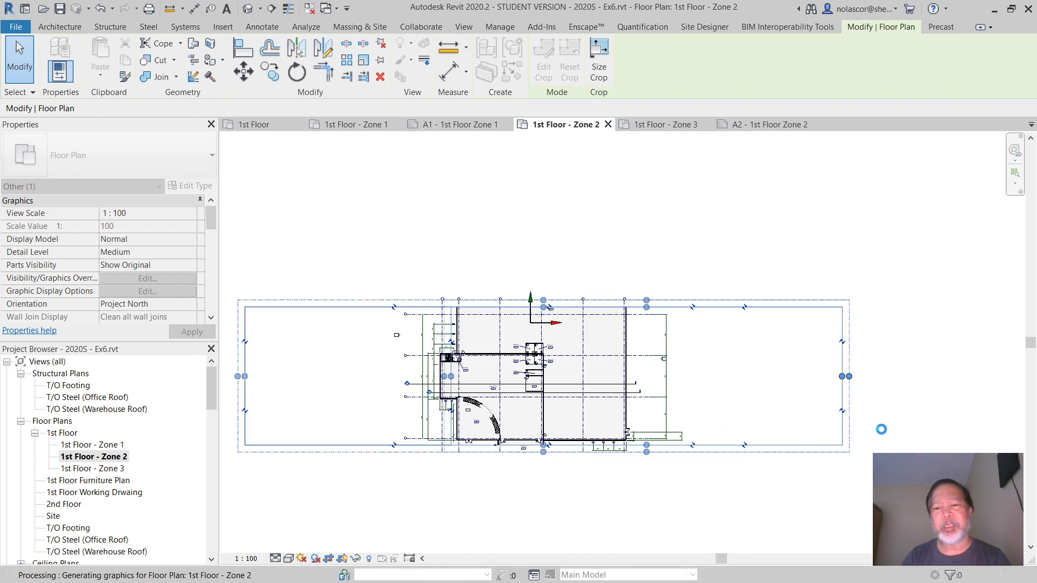
{"action": "left_click_drag", "start_coordinate": [849, 387], "coordinate": [637, 377]}
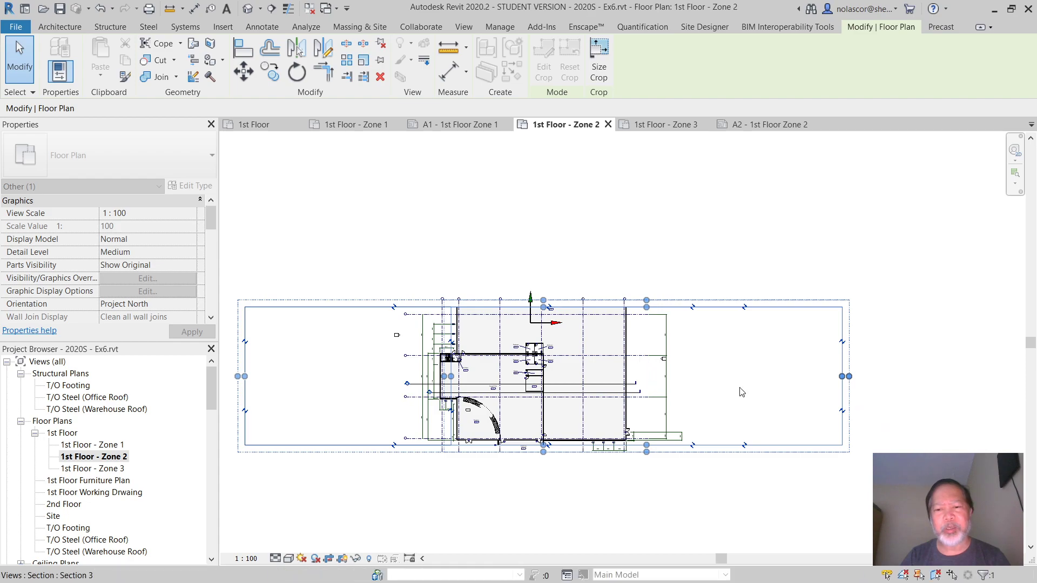
{"action": "left_click_drag", "start_coordinate": [841, 376], "coordinate": [638, 365]}
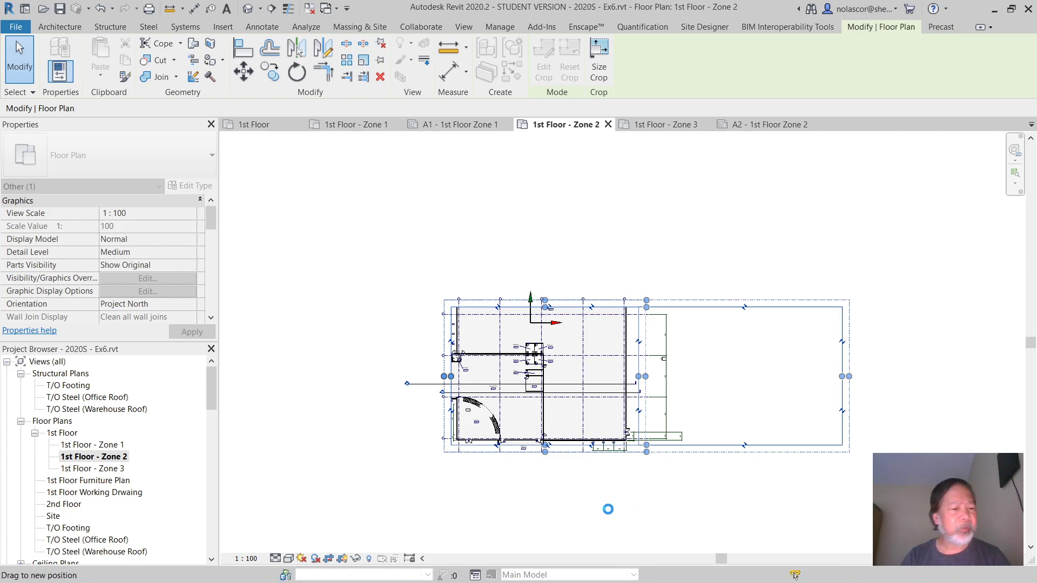
- Open sheet A2 - 1st Floor Zone 2 and place the 1st Floor - Zone 2 view on it
{"action": "left_click_drag", "start_coordinate": [214, 396], "coordinate": [205, 468]}
{"action": "left_click", "coordinate": [95, 423]}
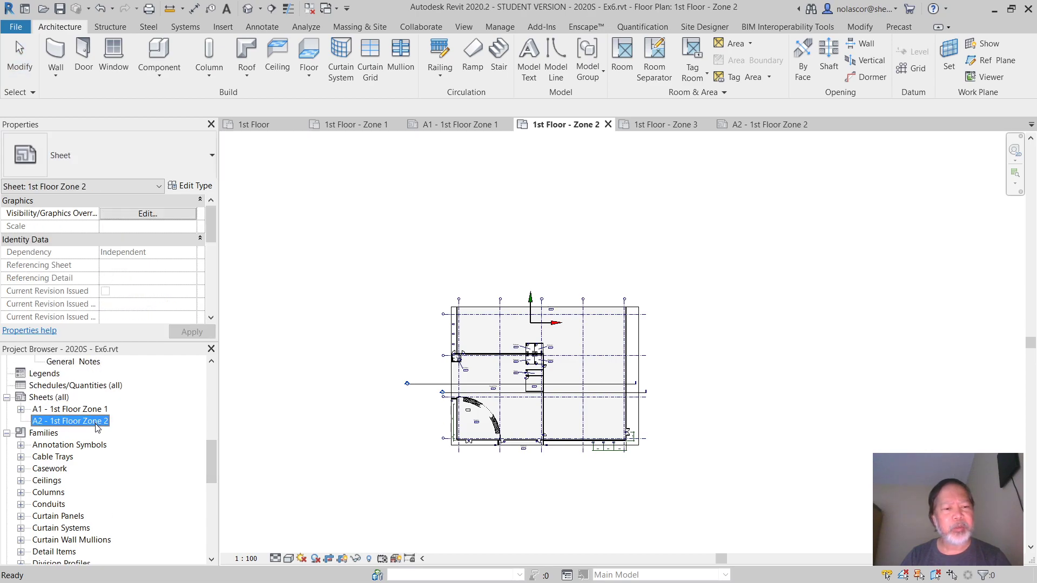
{"action": "double_click", "coordinate": [97, 423]}
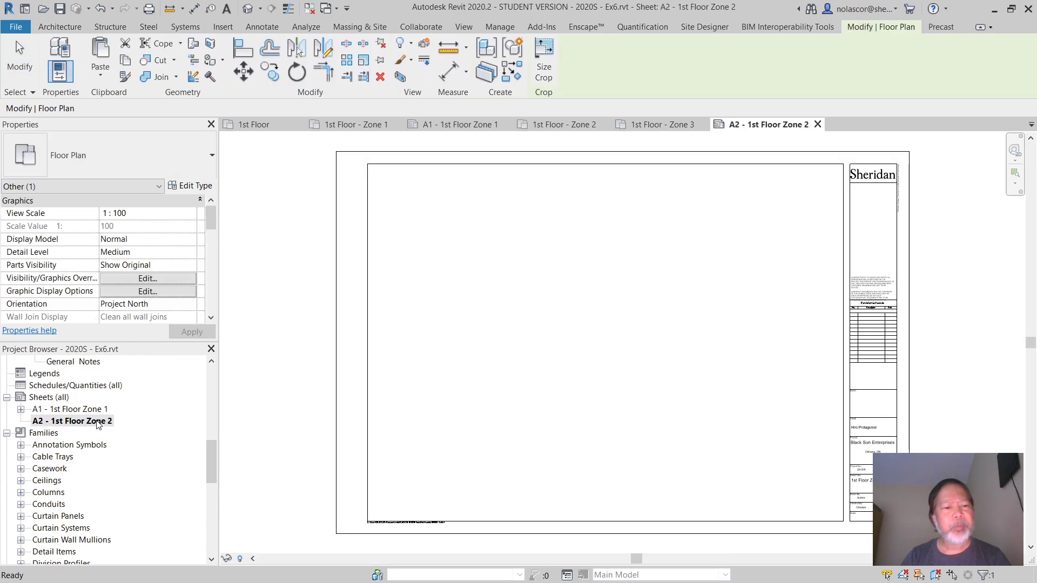
{"action": "scroll", "coordinate": [140, 437], "scroll_direction": "up", "scroll_amount": 8}
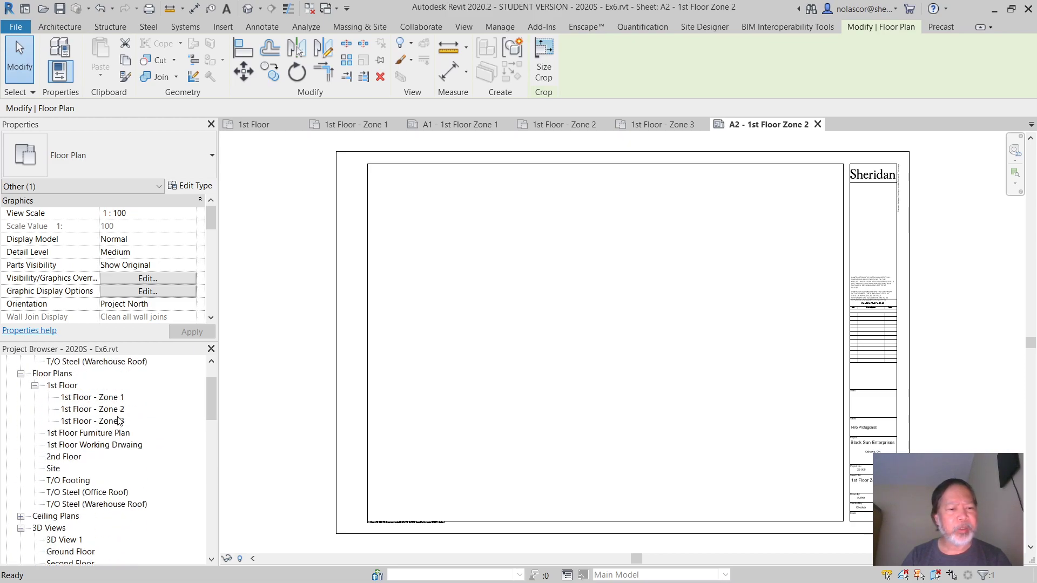
{"action": "left_click", "coordinate": [118, 411]}
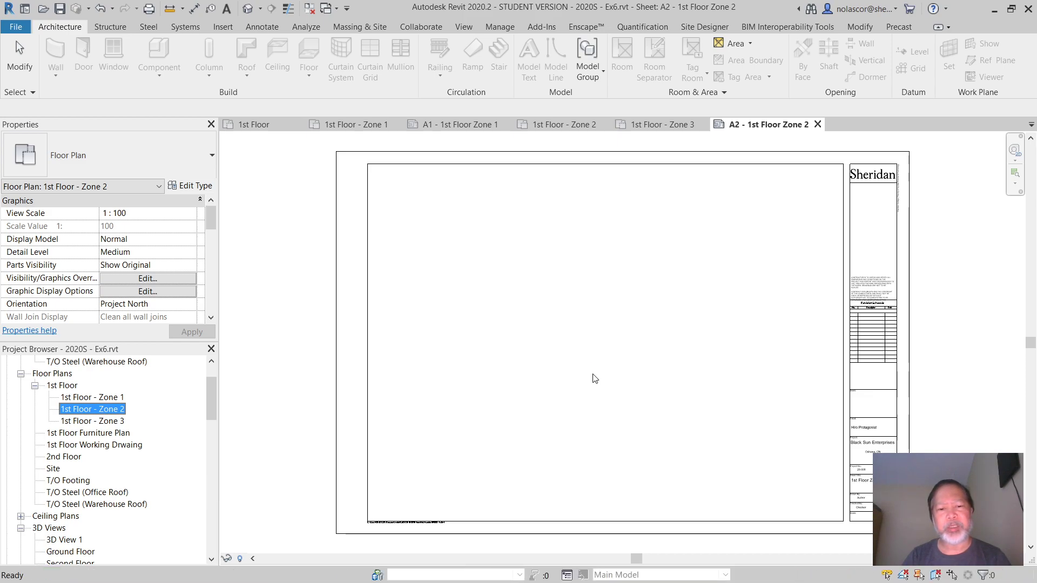
{"action": "left_click", "coordinate": [597, 344]}
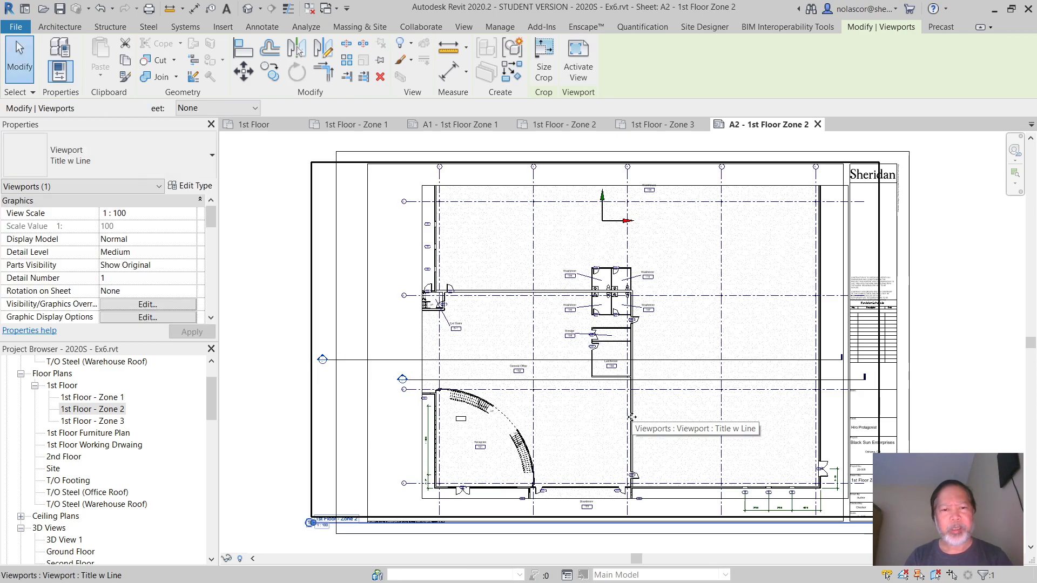
- Nudge the Zone 2 viewport up and to the left so the plan sits inside sheet A2's drawing border
{"action": "key", "text": "Left"}
{"action": "key", "text": "Left"}
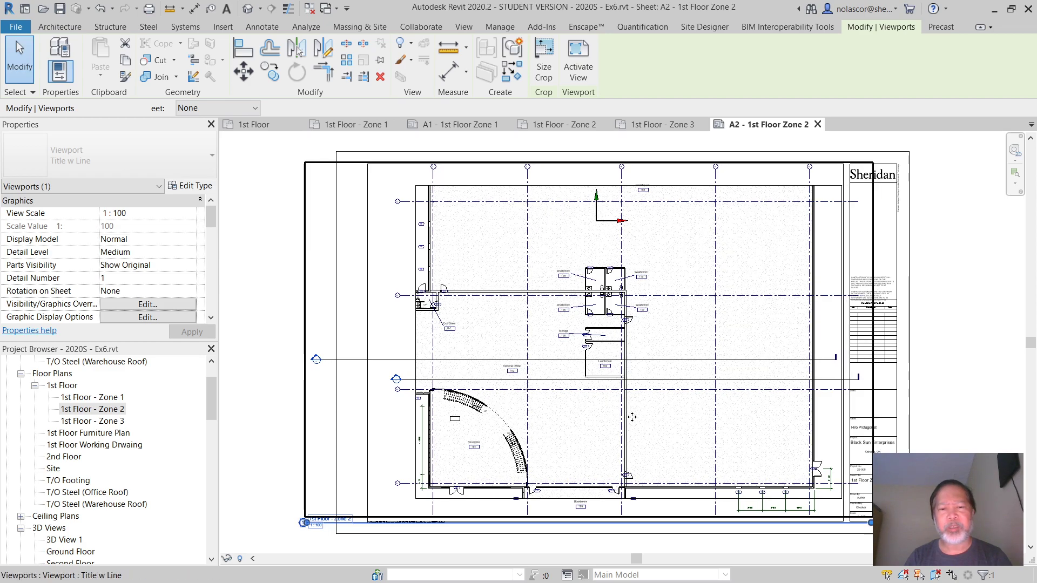
{"action": "key", "text": "Left"}
{"action": "key", "text": "Left"}
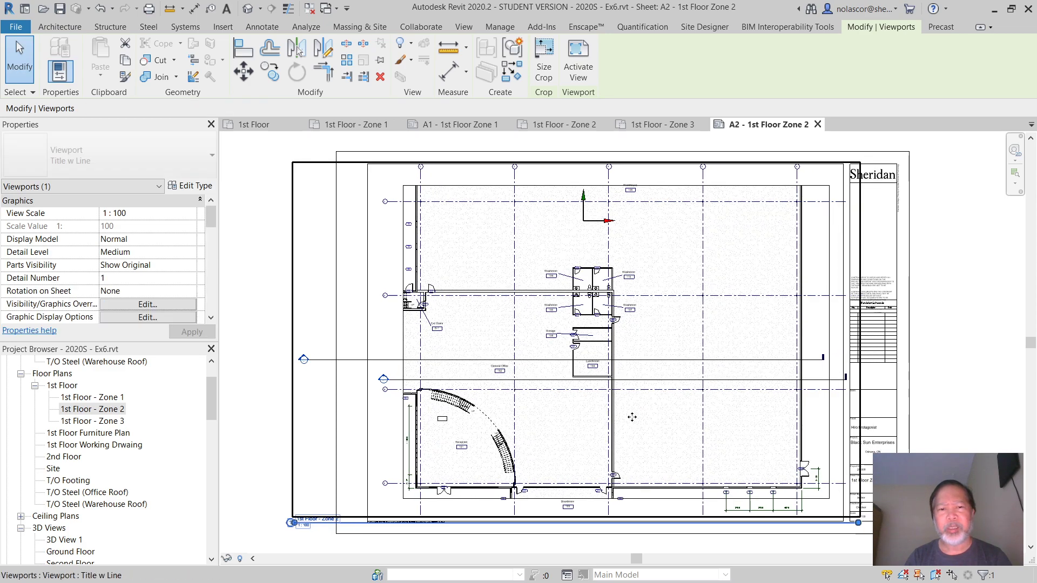
{"action": "key", "text": "Right"}
{"action": "key", "text": "Down"}
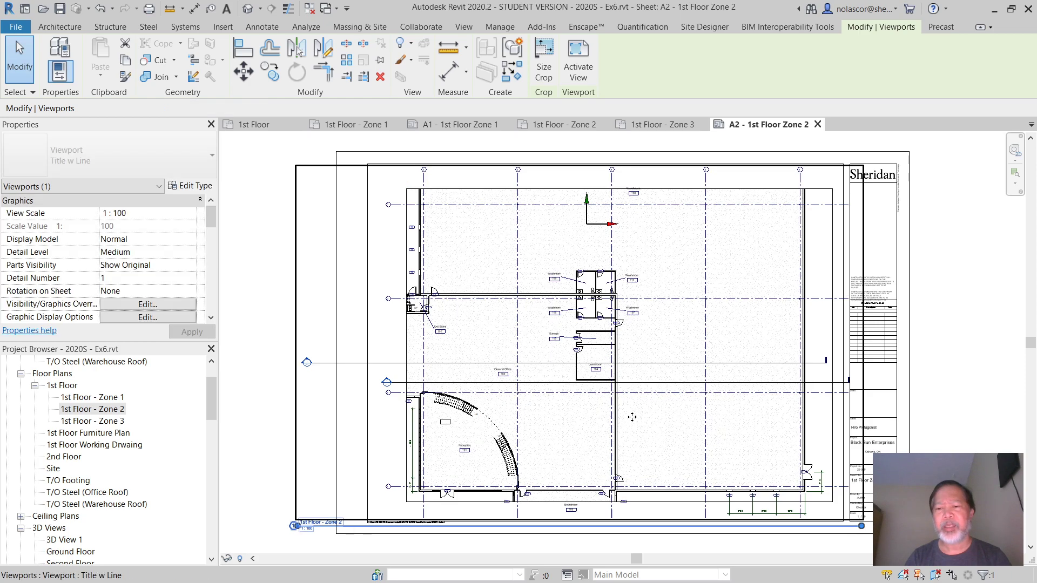
{"action": "key", "text": "Up"}
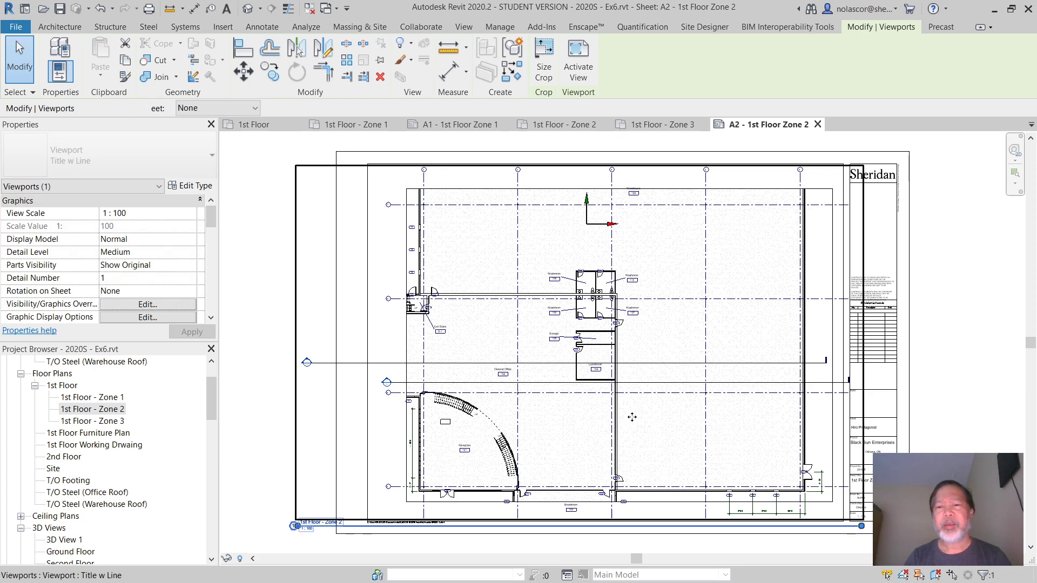
{"action": "key", "text": "Up"}
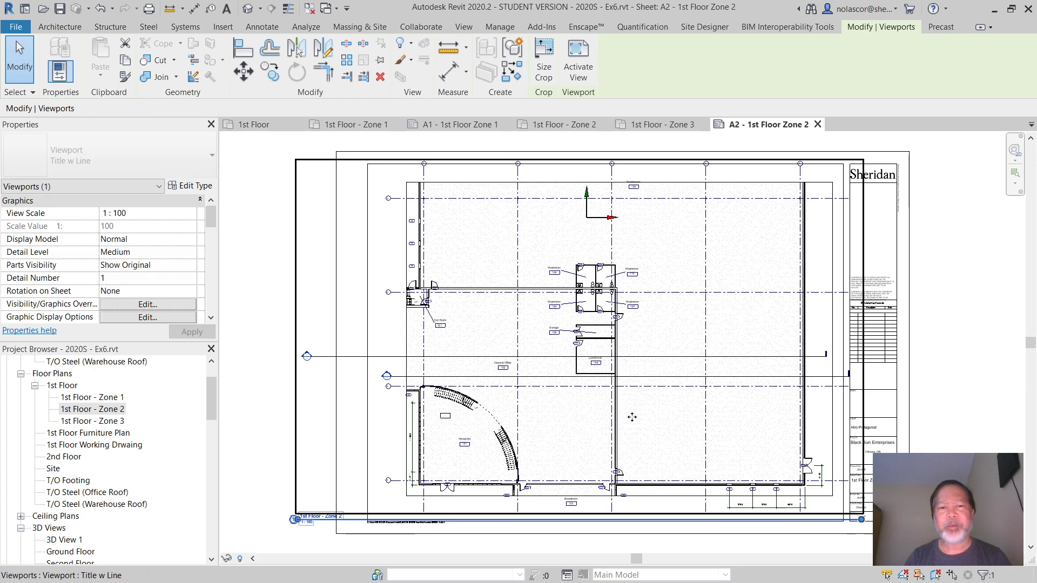
{"action": "key", "text": "Up"}
{"action": "key", "text": "Up"}
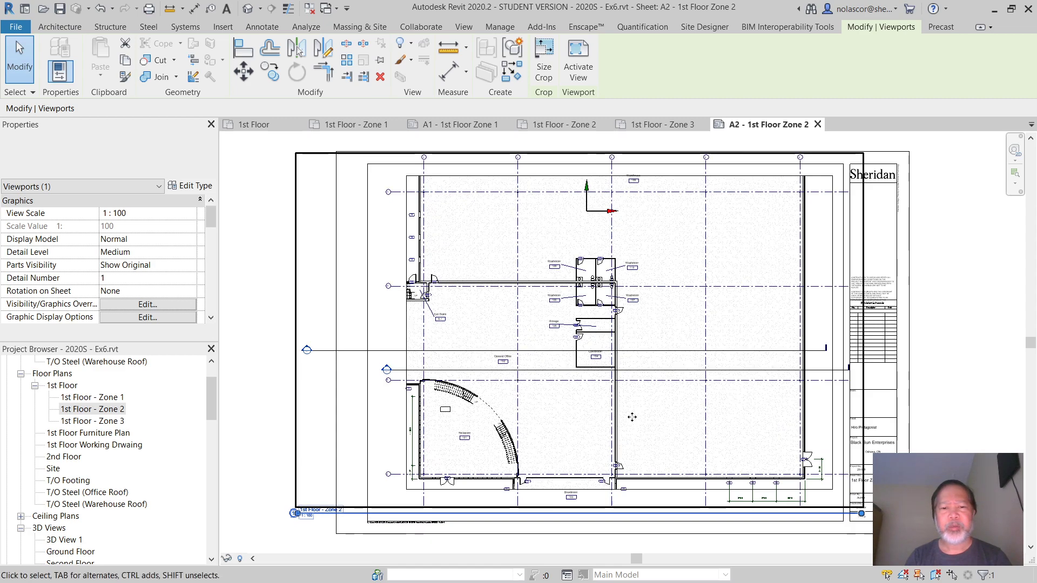
{"action": "key", "text": "Left"}
{"action": "key", "text": "Left"}
{"action": "key", "text": "Left"}
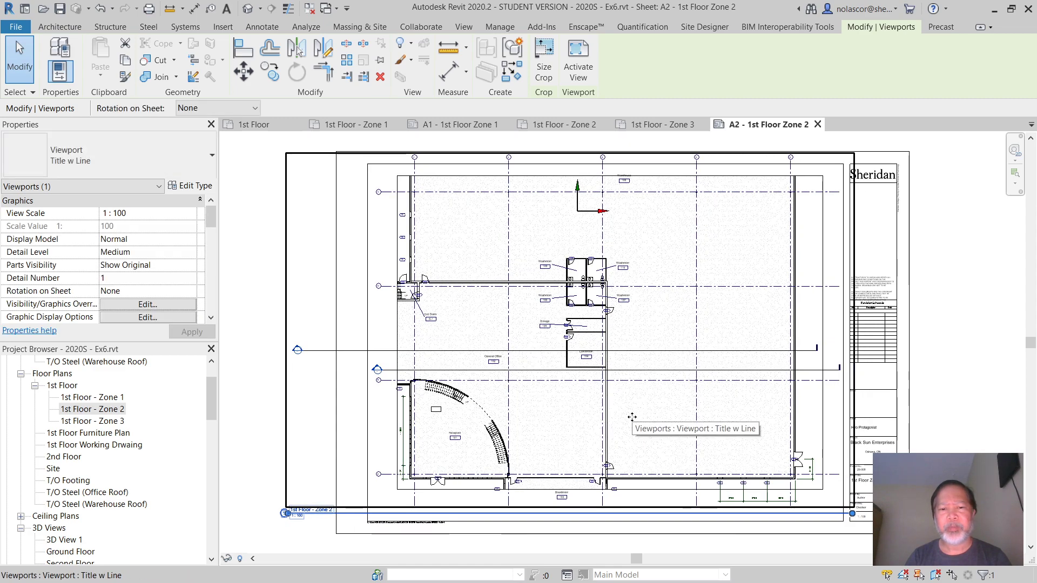
{"action": "key", "text": "Right"}
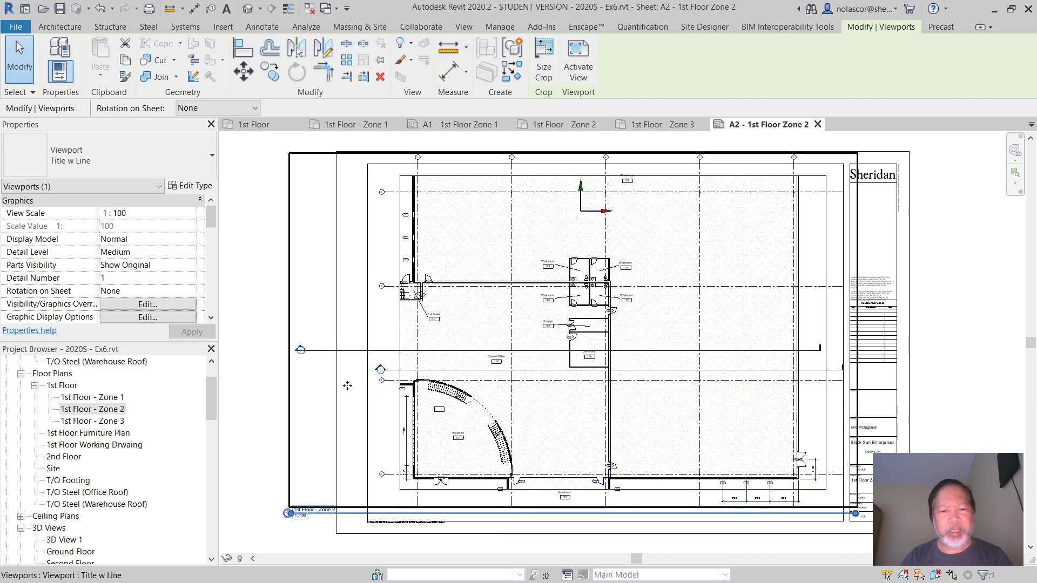
- Activate the Zone 2 view on the sheet, hide the upper section line (Section 3) in that view, and deactivate the view
{"action": "key", "text": "Escape"}
{"action": "double_click", "coordinate": [347, 389]}
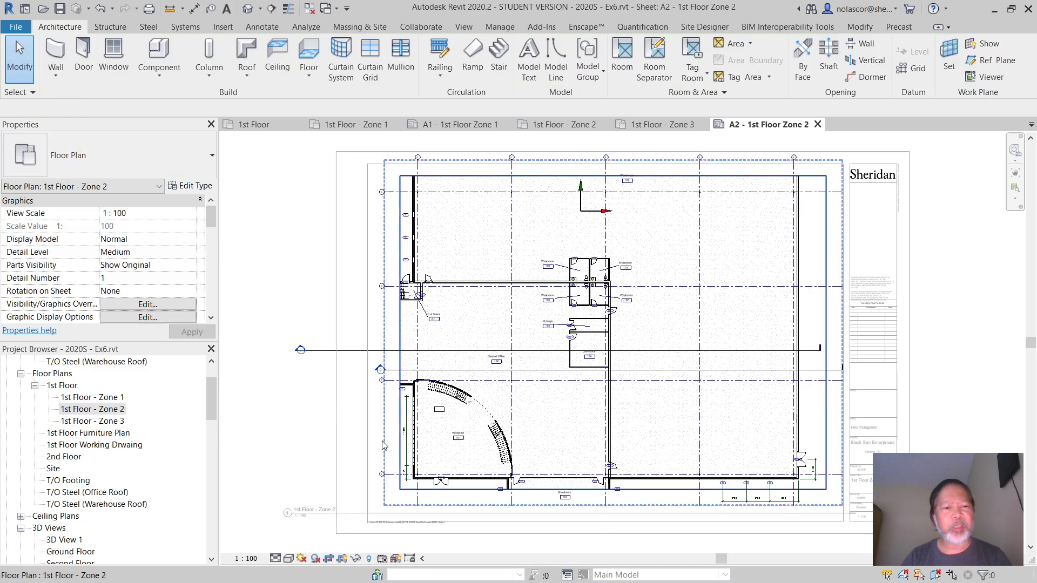
{"action": "right_click", "coordinate": [348, 353]}
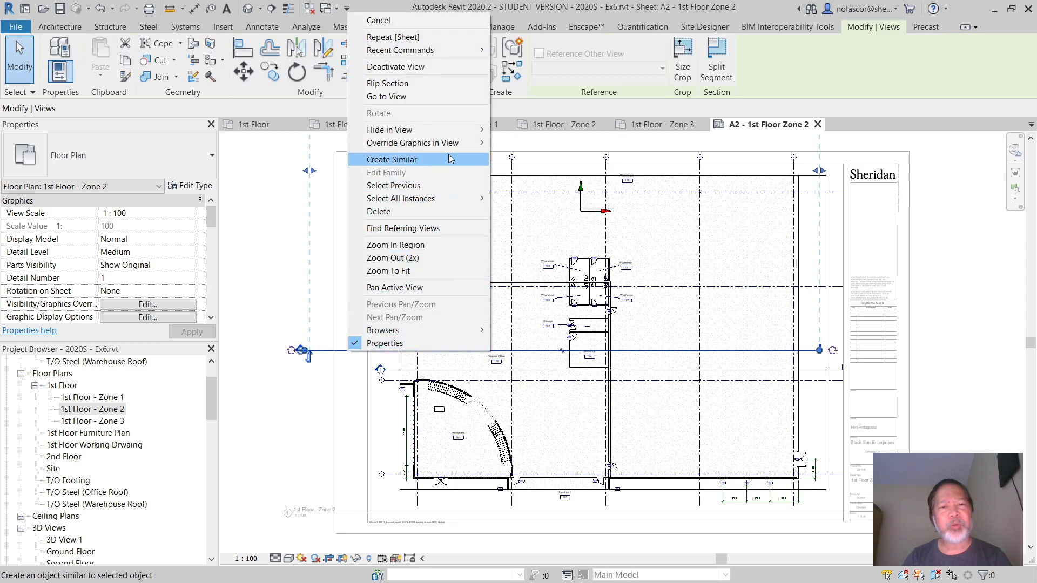
{"action": "mouse_move", "coordinate": [454, 132]}
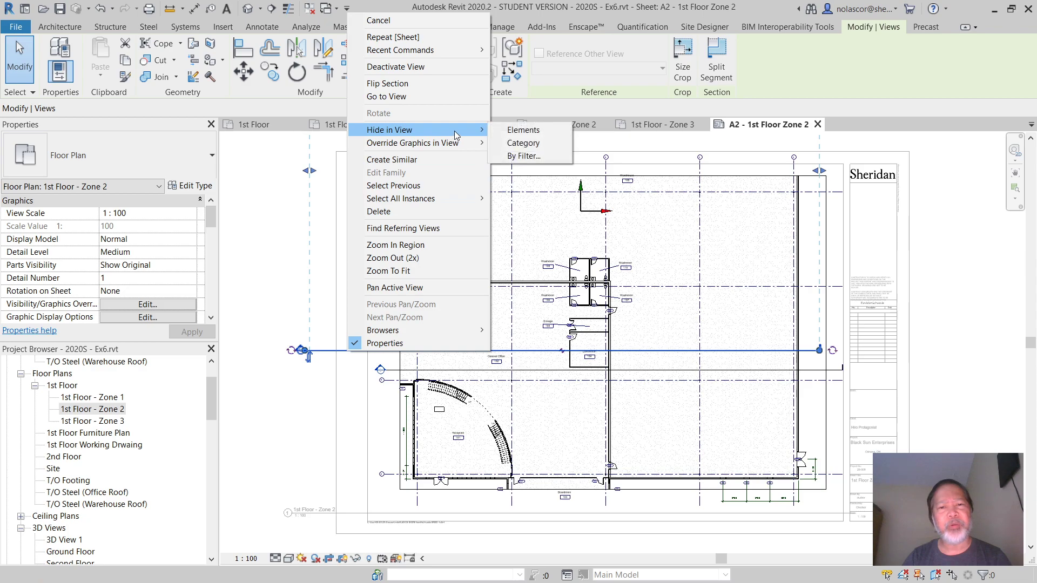
{"action": "left_click", "coordinate": [525, 133]}
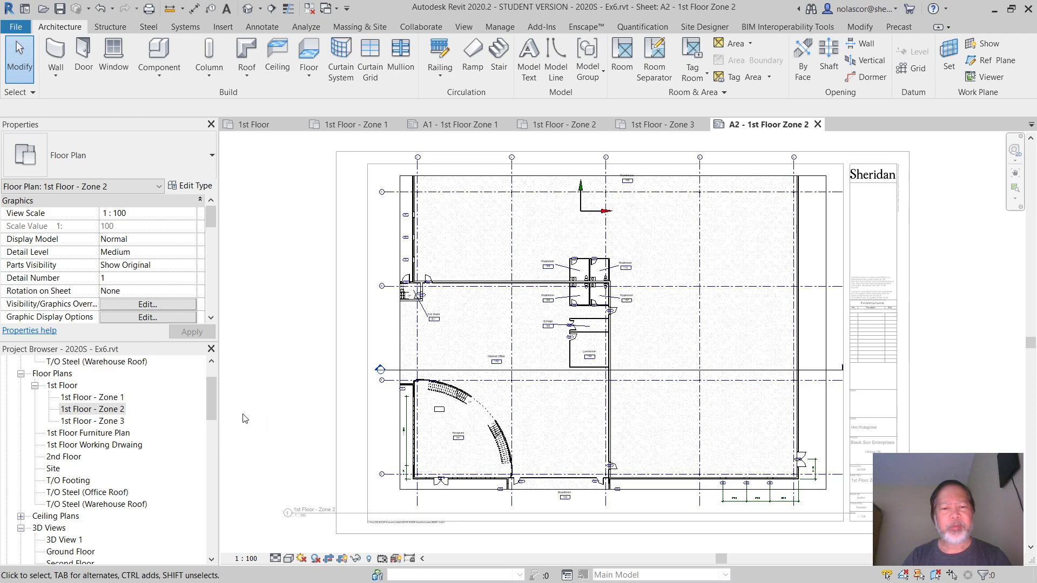
{"action": "double_click", "coordinate": [984, 346]}
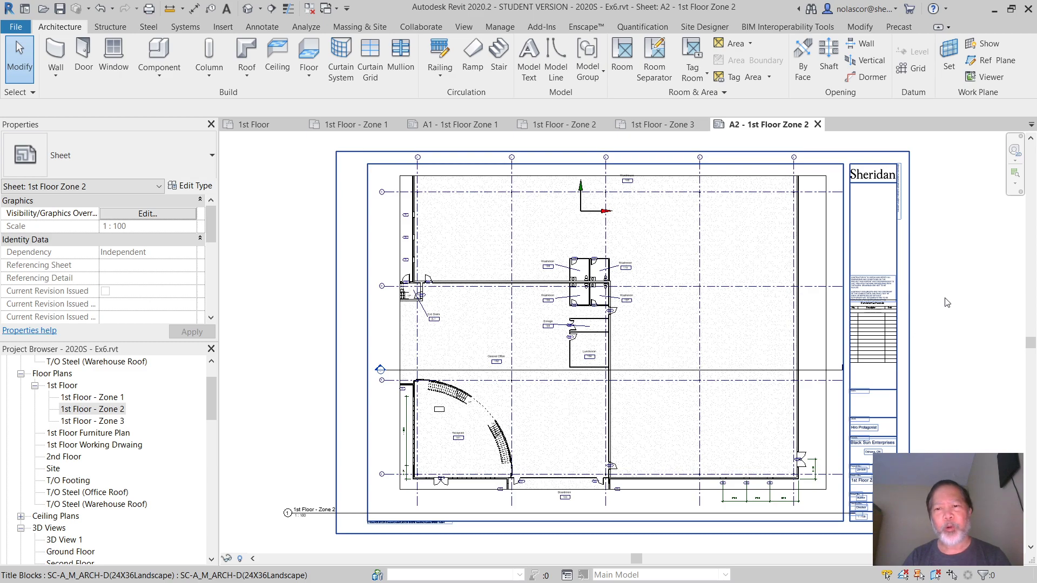
{"action": "double_click", "coordinate": [756, 329]}
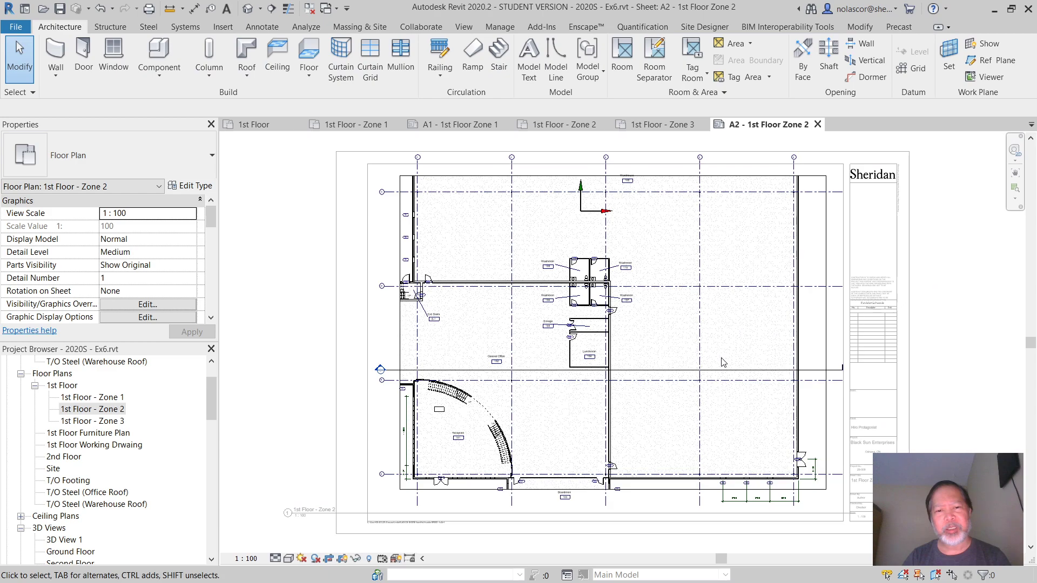
{"action": "double_click", "coordinate": [987, 333]}
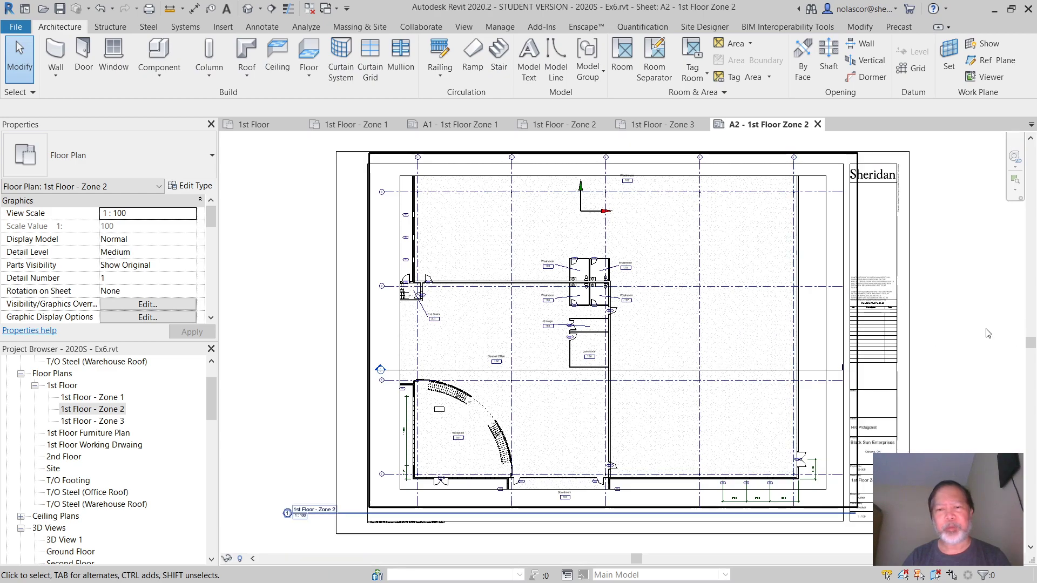
- Move the Zone 2 view title up beneath the plan inside sheet A2's border and shorten its line to just past the title text
{"action": "left_click", "coordinate": [343, 513]}
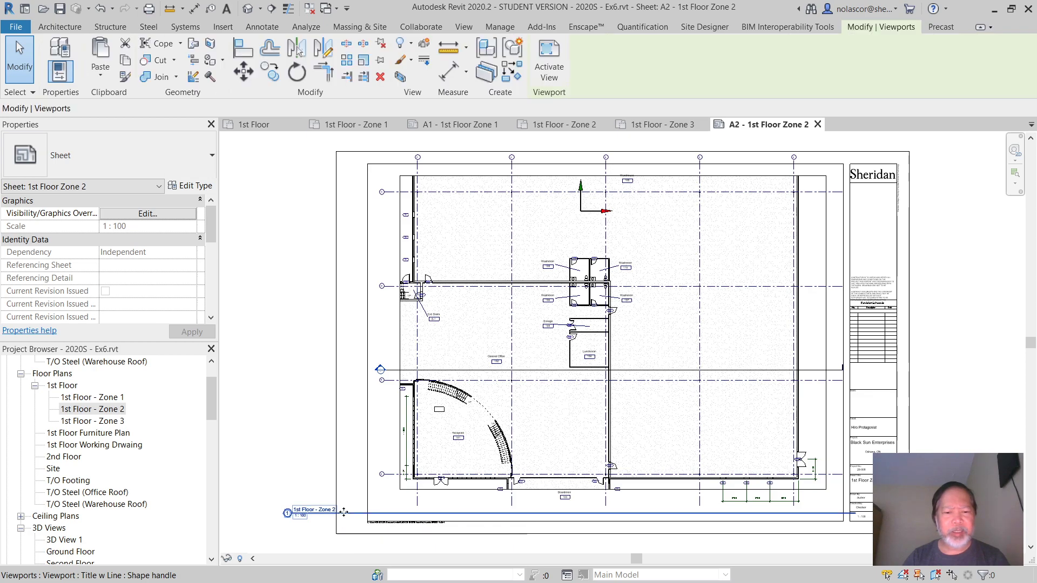
{"action": "left_click_drag", "start_coordinate": [343, 513], "coordinate": [461, 501]}
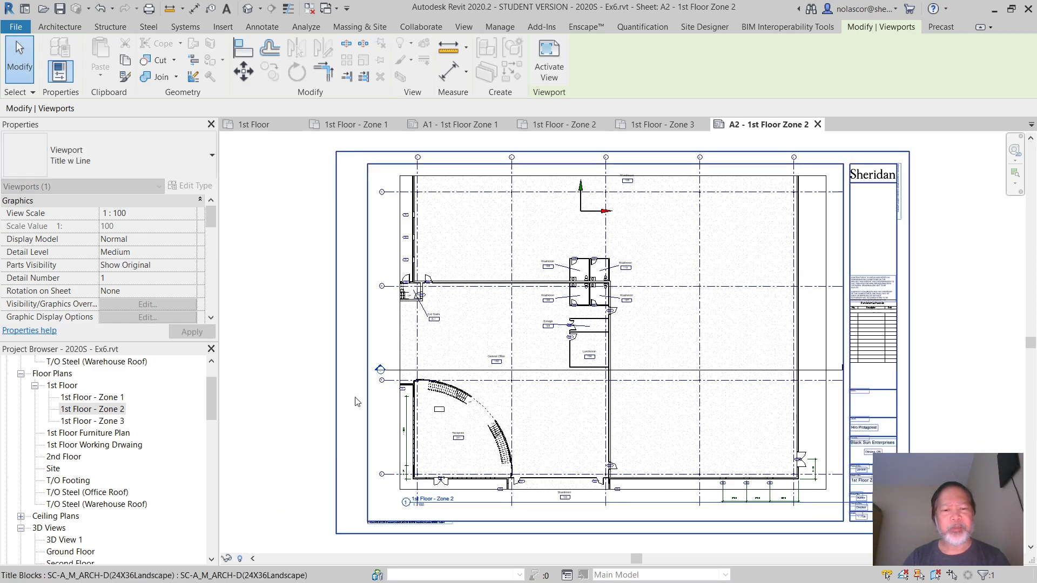
{"action": "left_click", "coordinate": [371, 395]}
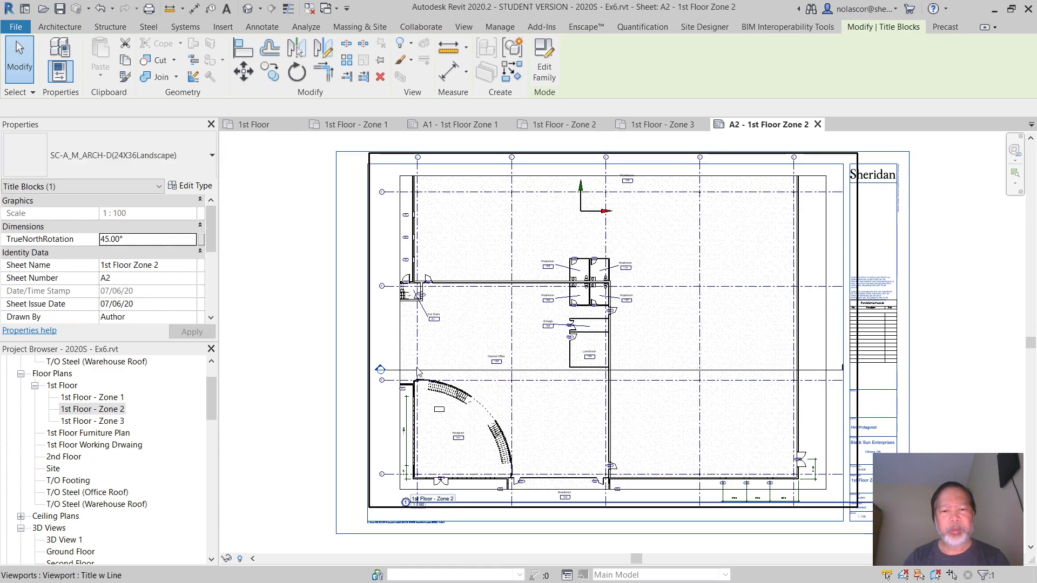
{"action": "left_click", "coordinate": [417, 371]}
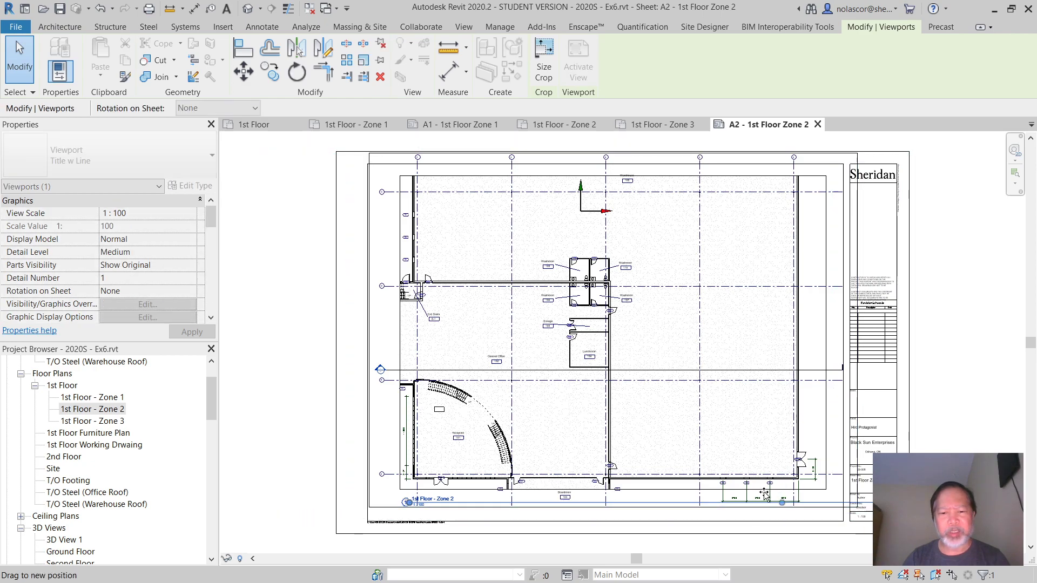
{"action": "left_click_drag", "start_coordinate": [516, 492], "coordinate": [465, 492]}
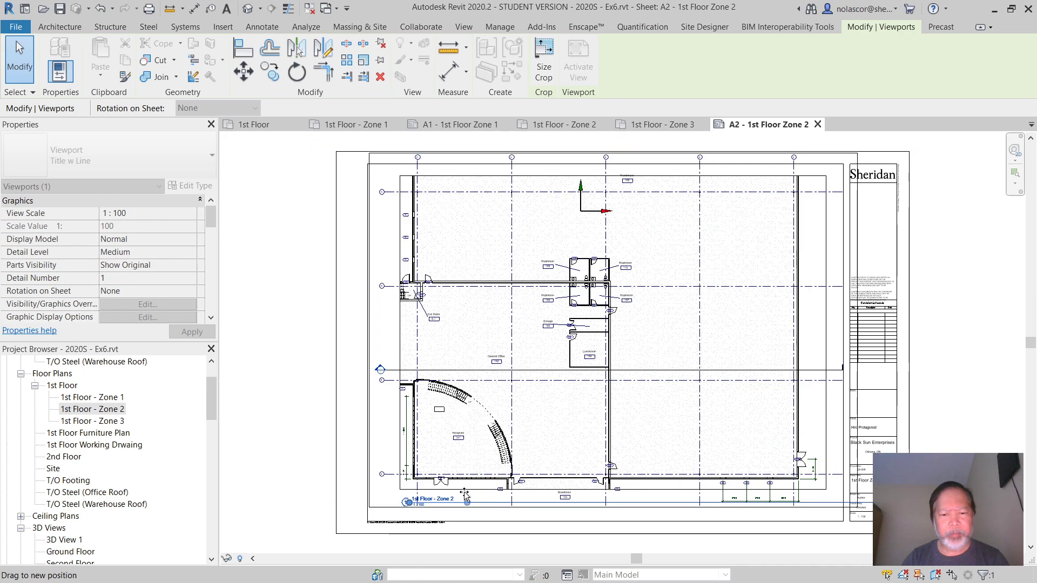
{"action": "key", "text": "Escape"}
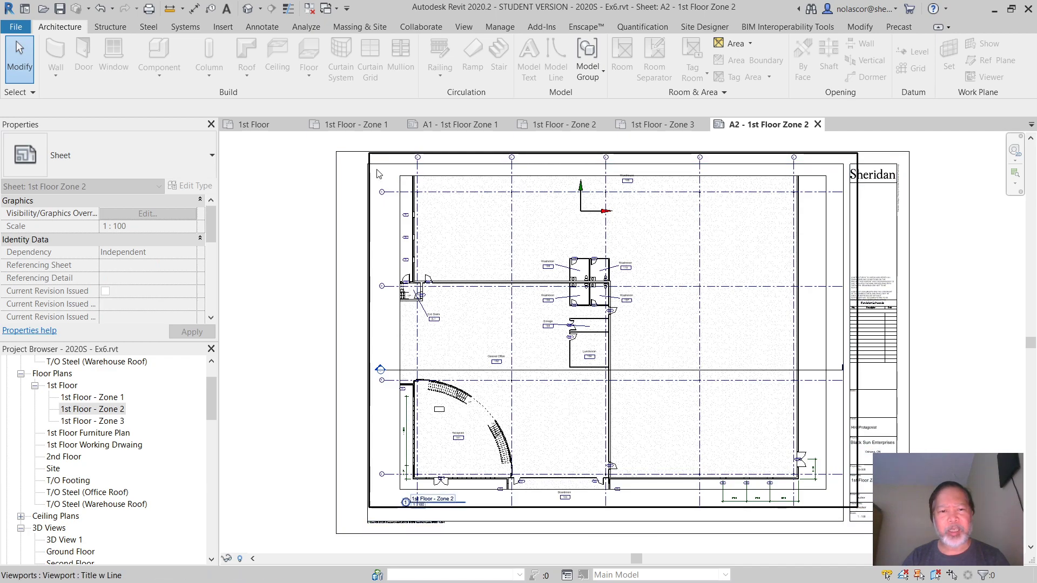
- Open the 1st Floor - Zone 2 view and lower its crop region's top edge to just above the uppermost horizontal grid line
{"action": "double_click", "coordinate": [110, 412]}
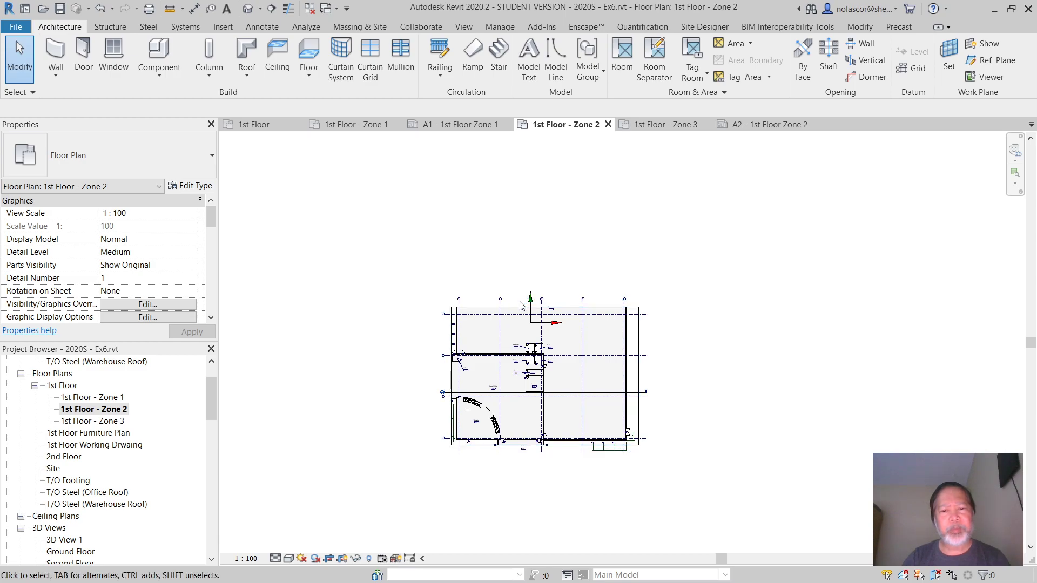
{"action": "left_click", "coordinate": [536, 308]}
{"action": "scroll", "coordinate": [518, 308], "scroll_direction": "up", "scroll_amount": 5}
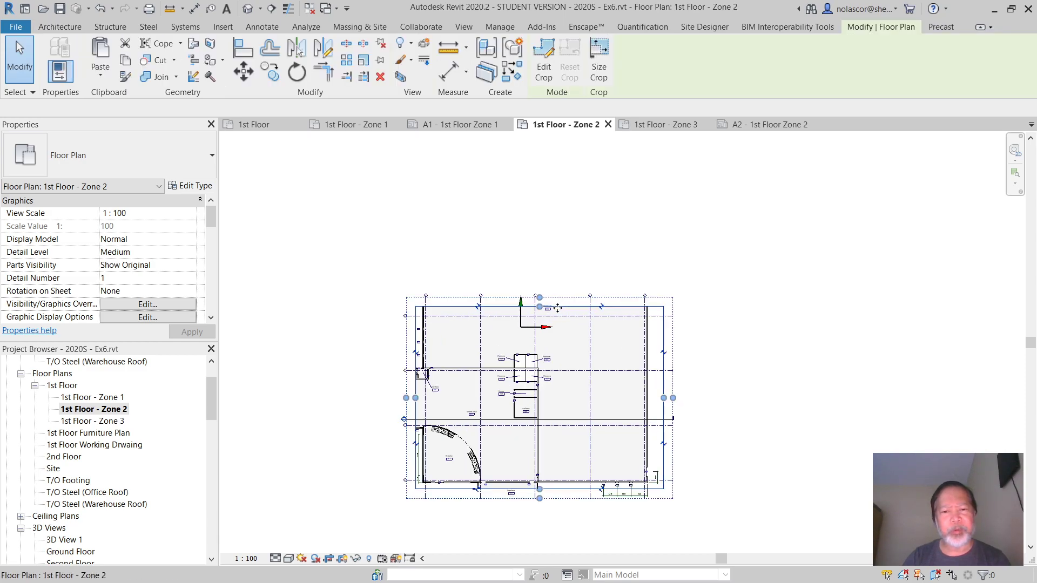
{"action": "left_click", "coordinate": [508, 309]}
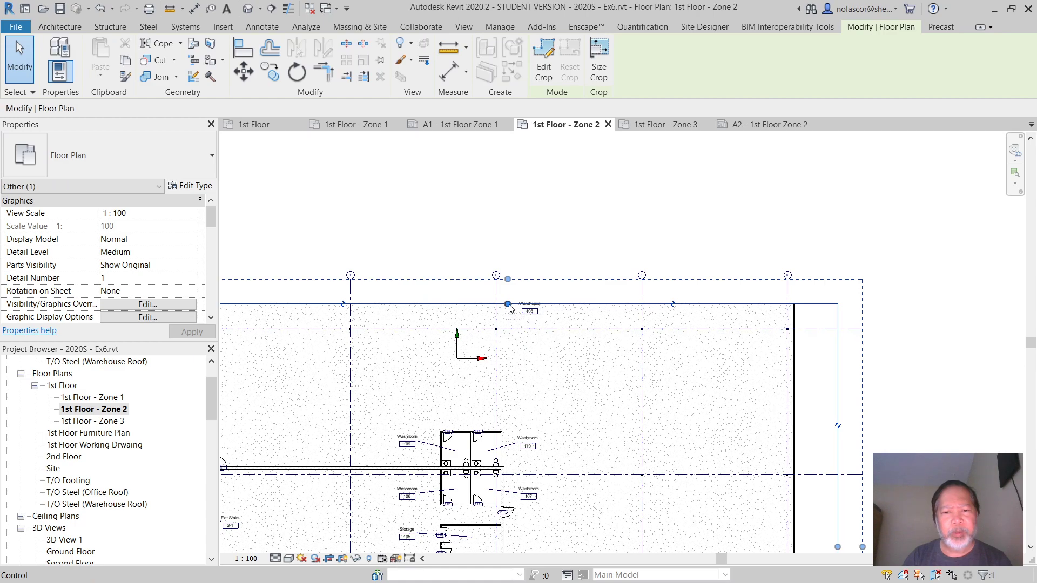
{"action": "left_click_drag", "start_coordinate": [507, 310], "coordinate": [506, 319]}
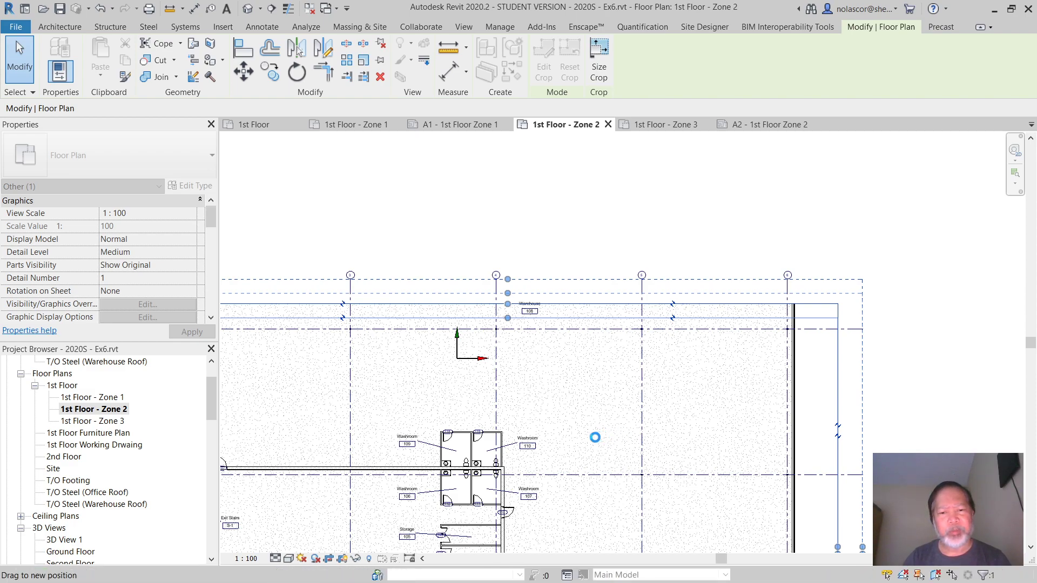
- Tighten the Zone 2 crop region by raising its bottom edge toward the lower wall and pulling both side edges closer to the building
{"action": "scroll", "coordinate": [624, 434], "scroll_direction": "down", "scroll_amount": 3}
{"action": "scroll", "coordinate": [569, 438], "scroll_direction": "down", "scroll_amount": 2}
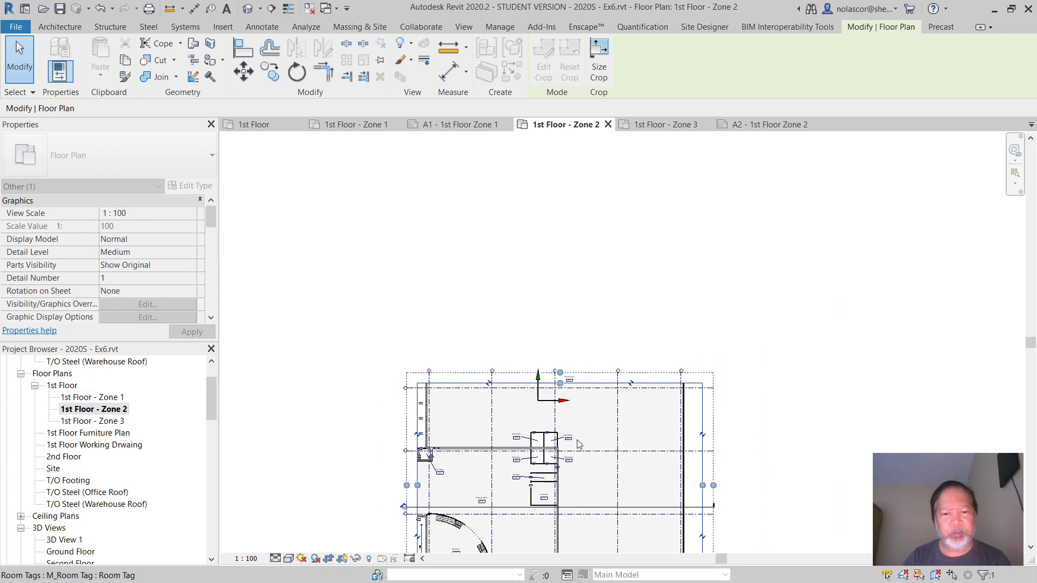
{"action": "middle_click_drag", "start_coordinate": [580, 504], "coordinate": [601, 353]}
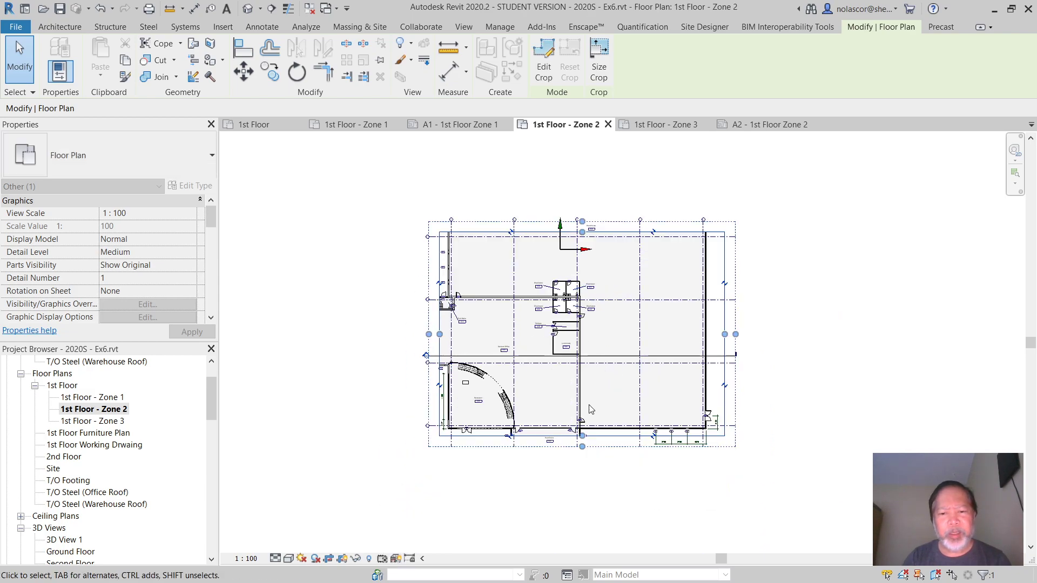
{"action": "scroll", "coordinate": [582, 429], "scroll_direction": "up", "scroll_amount": 4}
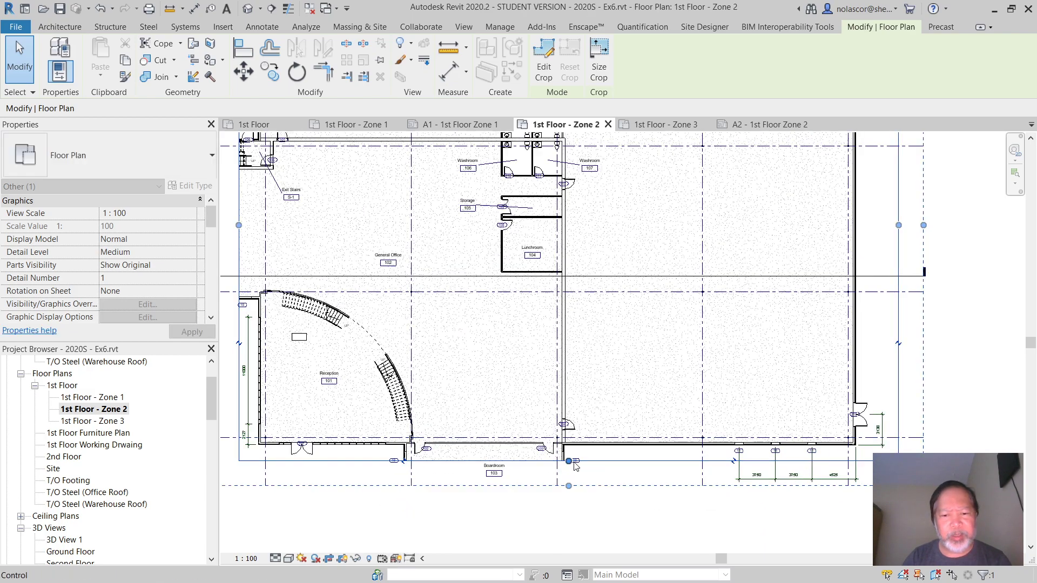
{"action": "left_click_drag", "start_coordinate": [569, 459], "coordinate": [570, 455]}
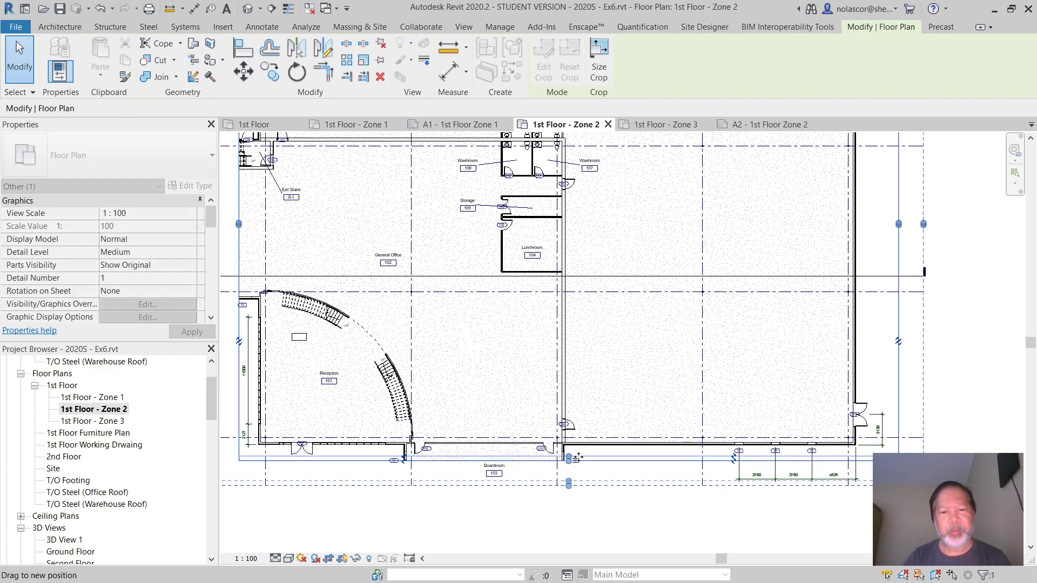
{"action": "left_click_drag", "start_coordinate": [653, 461], "coordinate": [652, 460]}
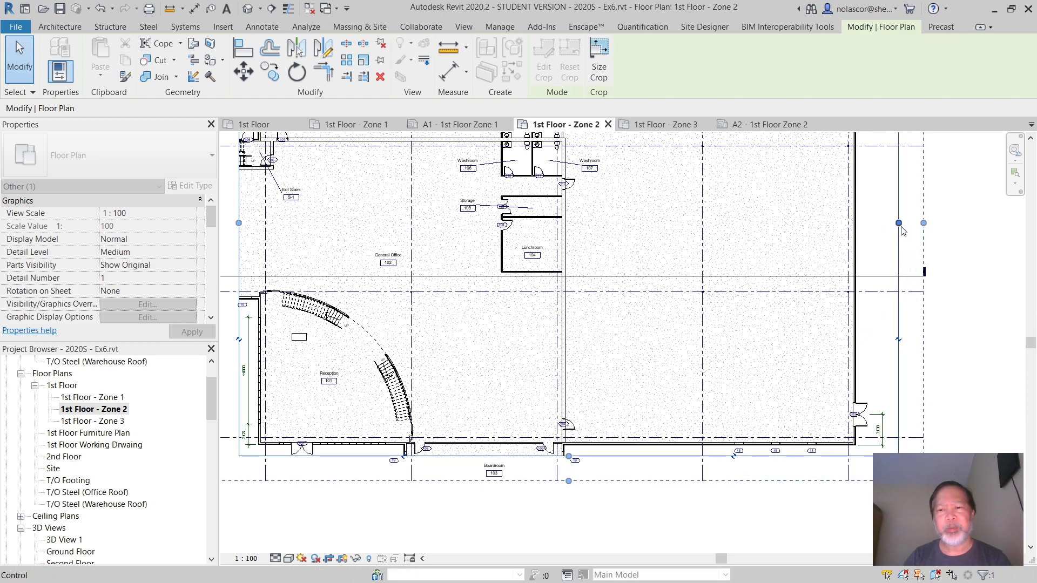
{"action": "left_click_drag", "start_coordinate": [899, 224], "coordinate": [877, 225]}
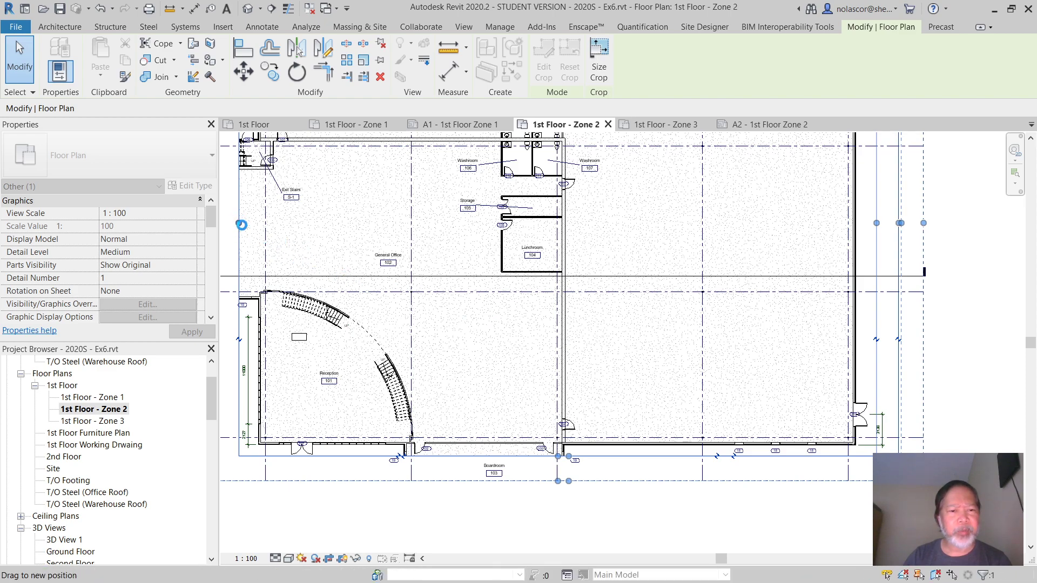
{"action": "left_click_drag", "start_coordinate": [239, 223], "coordinate": [247, 223]}
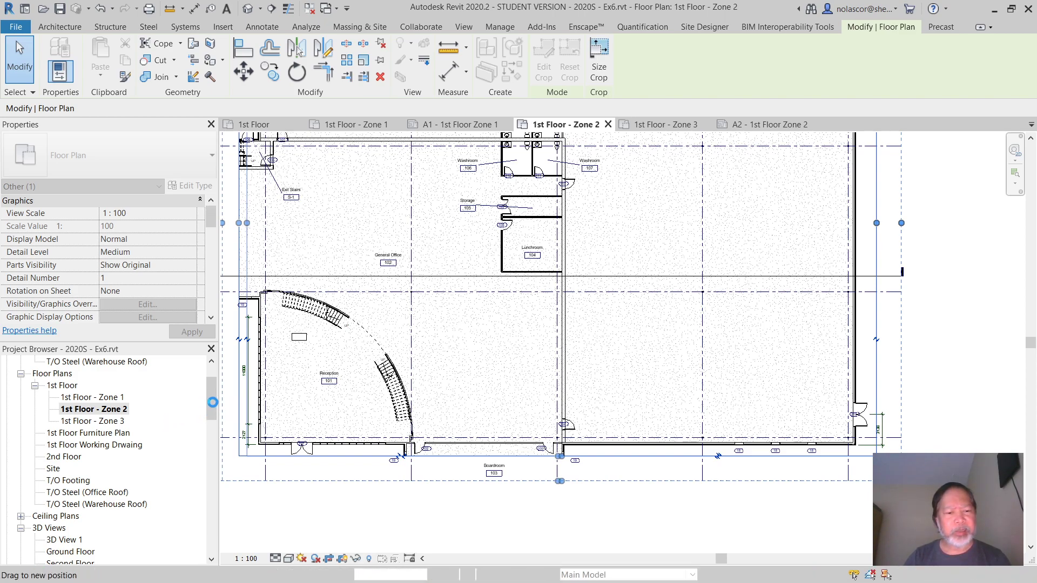
- Open sheet A2 - 1st Floor Zone 2 and shift the Zone 2 viewport slightly down within the drawing border
{"action": "left_click_drag", "start_coordinate": [213, 403], "coordinate": [212, 458]}
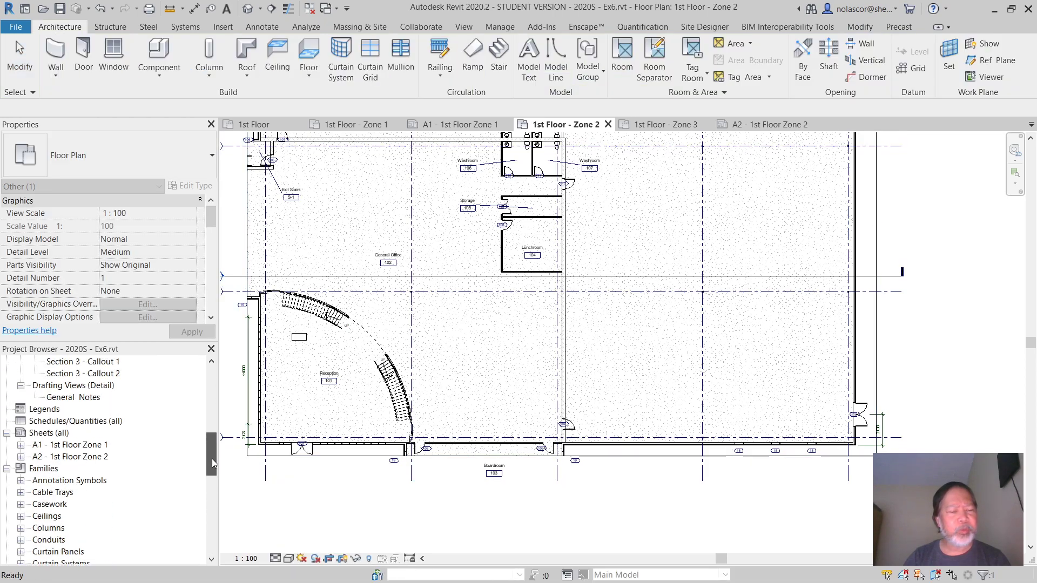
{"action": "double_click", "coordinate": [102, 457]}
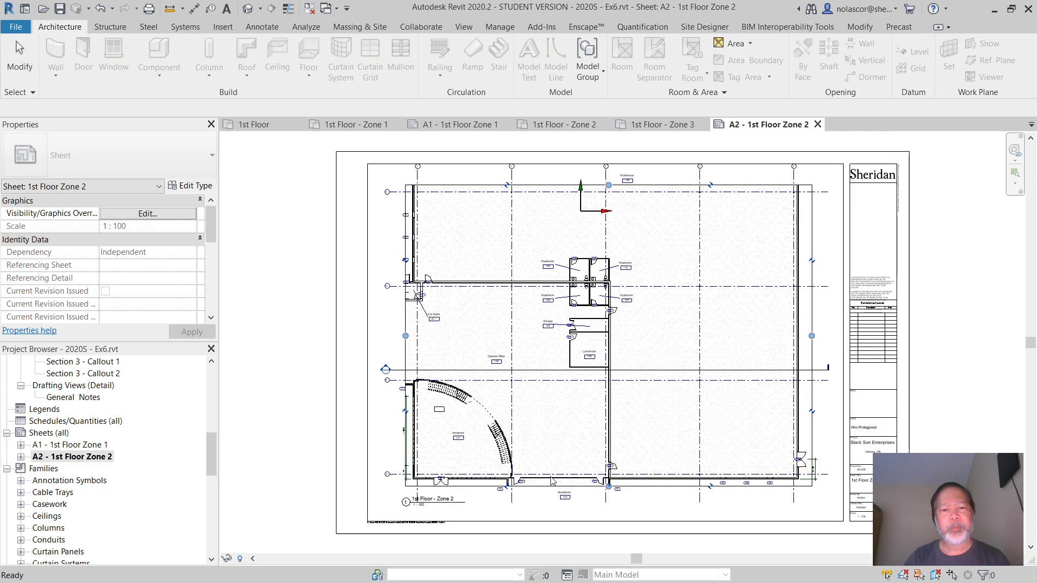
{"action": "left_click", "coordinate": [538, 390]}
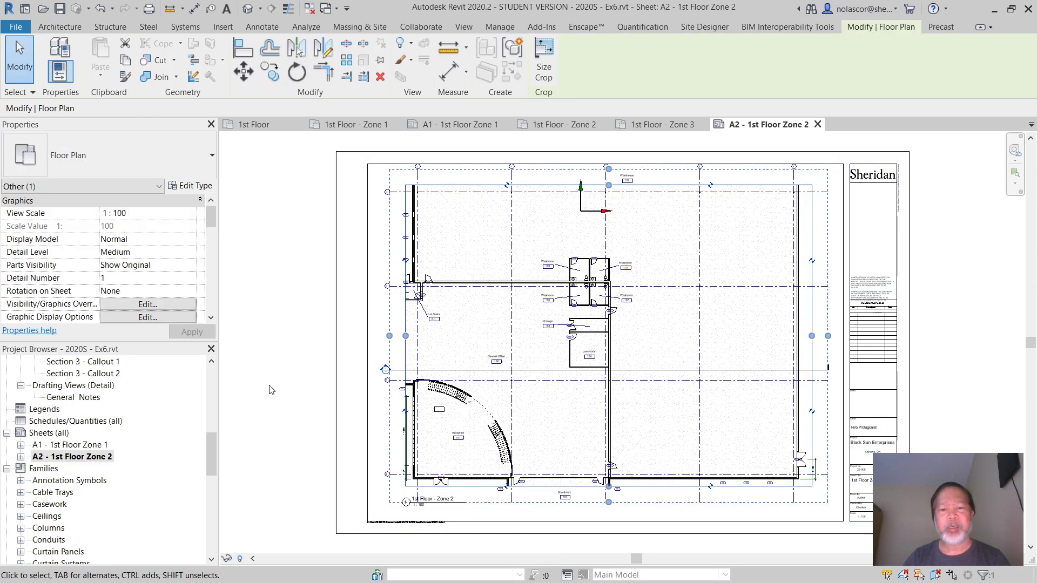
{"action": "left_click", "coordinate": [553, 421]}
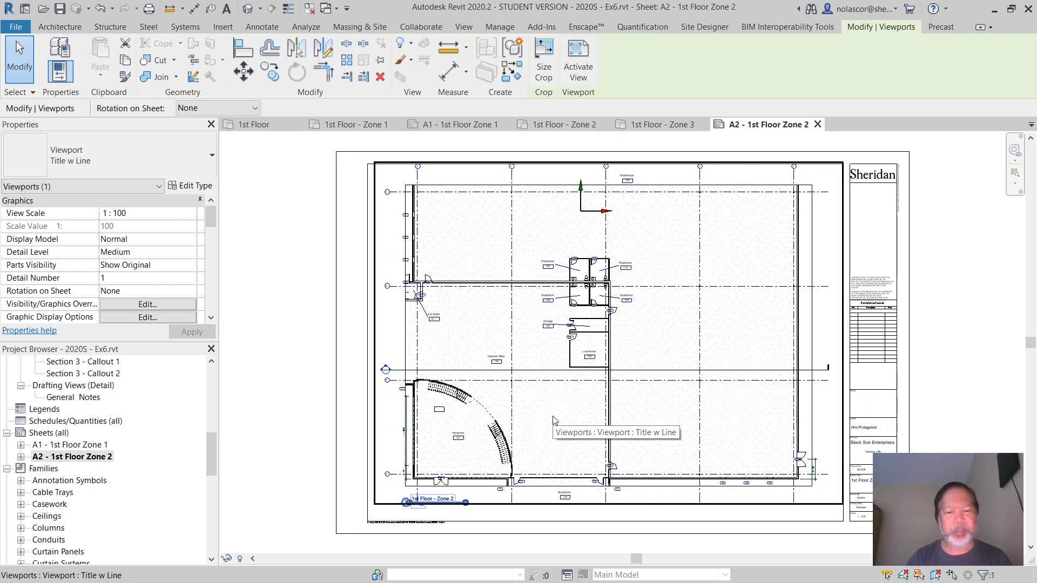
{"action": "left_click_drag", "start_coordinate": [553, 421], "coordinate": [553, 416]}
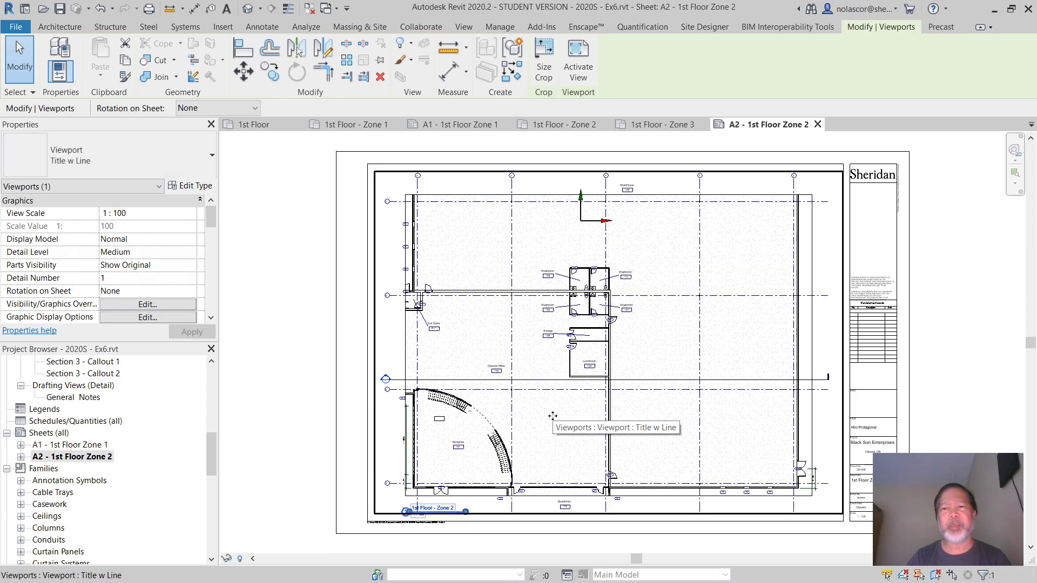
{"action": "left_click", "coordinate": [265, 369]}
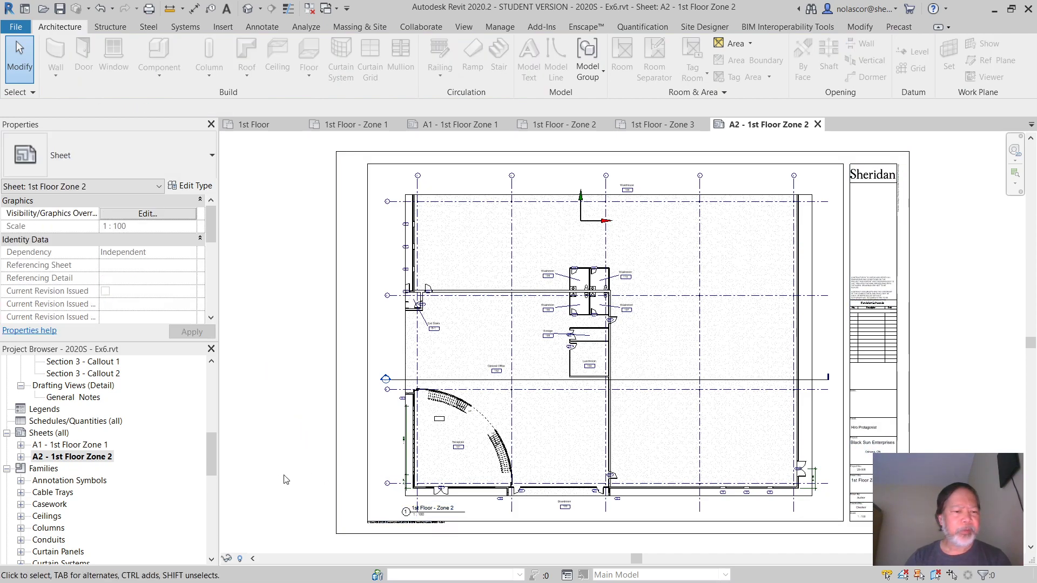
- Create a new sheet with the SC-A_M_ARCH-D(24X36Landscape) titleblock
{"action": "right_click", "coordinate": [56, 435]}
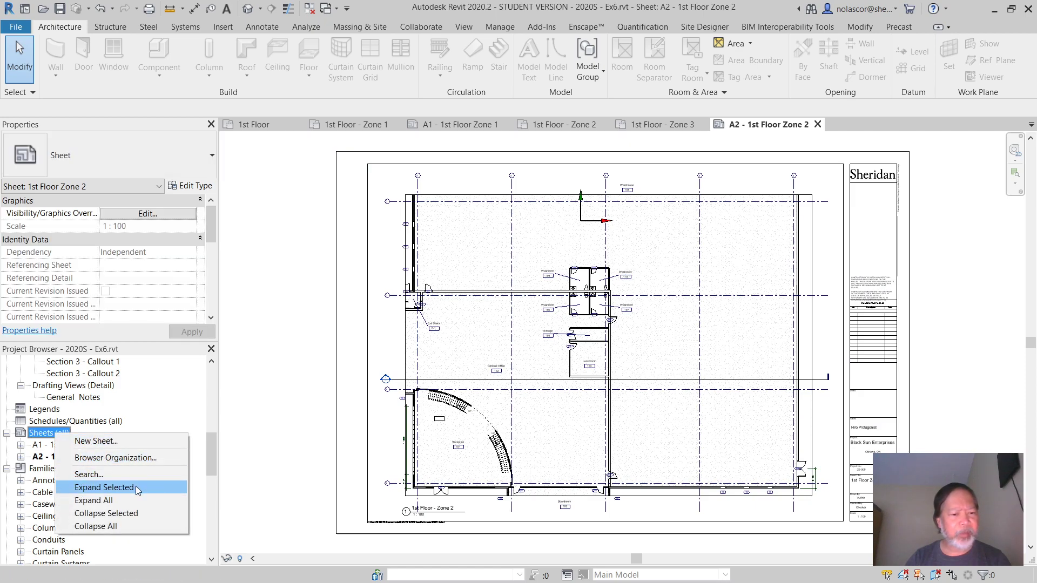
{"action": "left_click", "coordinate": [129, 442]}
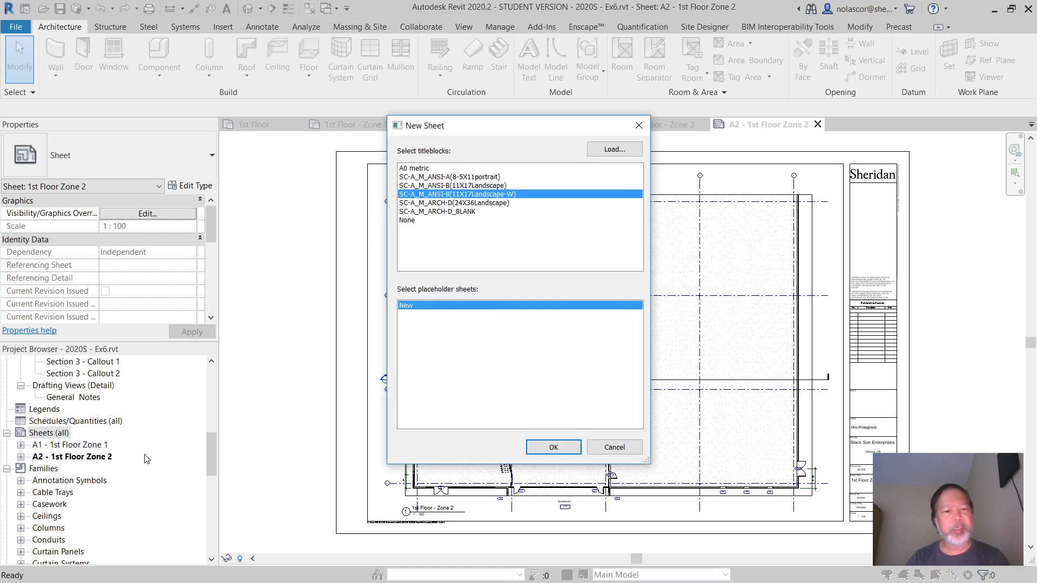
{"action": "left_click", "coordinate": [477, 204]}
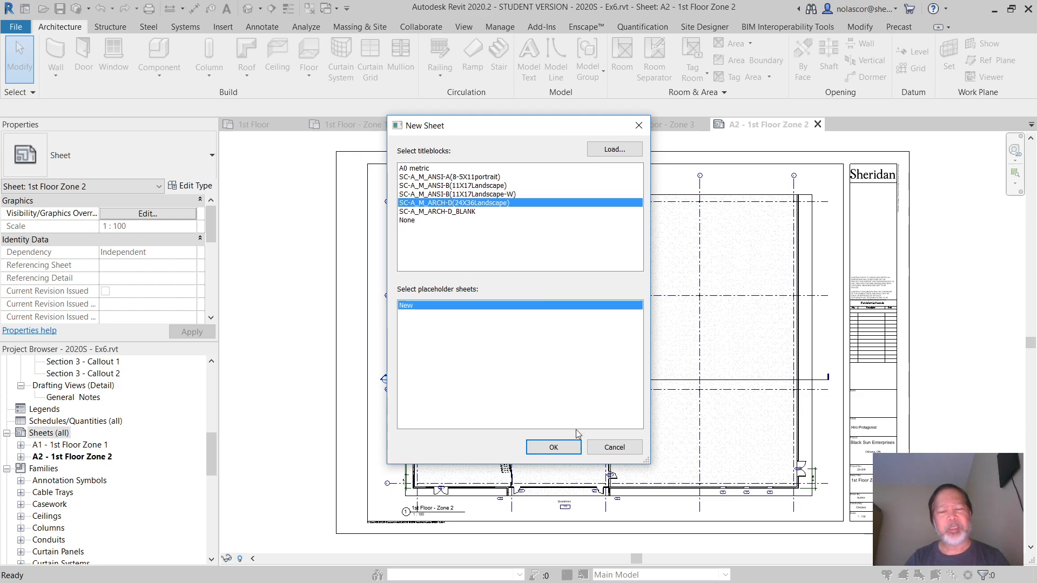
{"action": "left_click", "coordinate": [554, 448]}
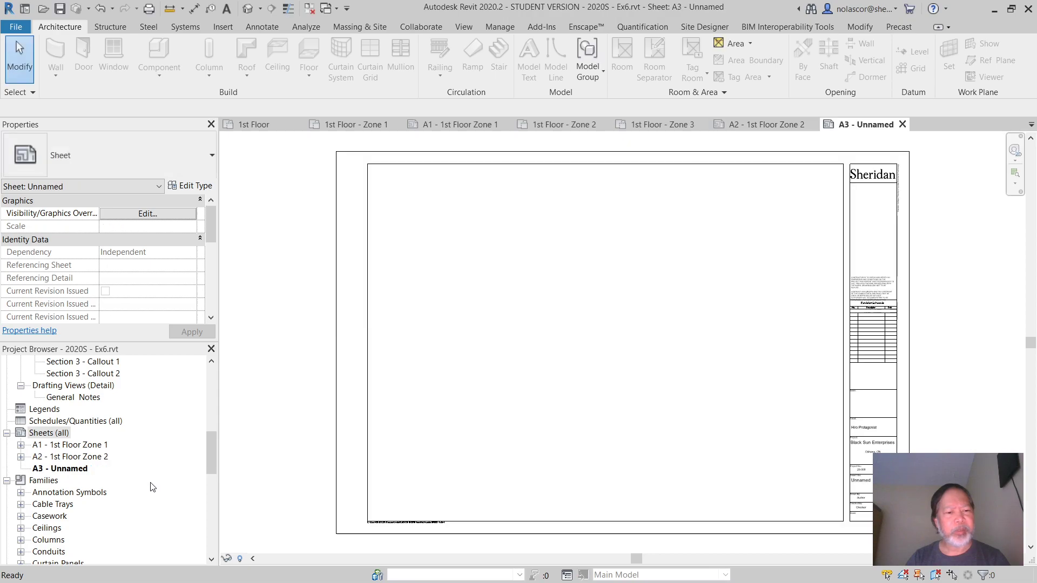
- Rename the new sheet to 1st Floor Zone 3, keeping the number A3
{"action": "right_click", "coordinate": [71, 473]}
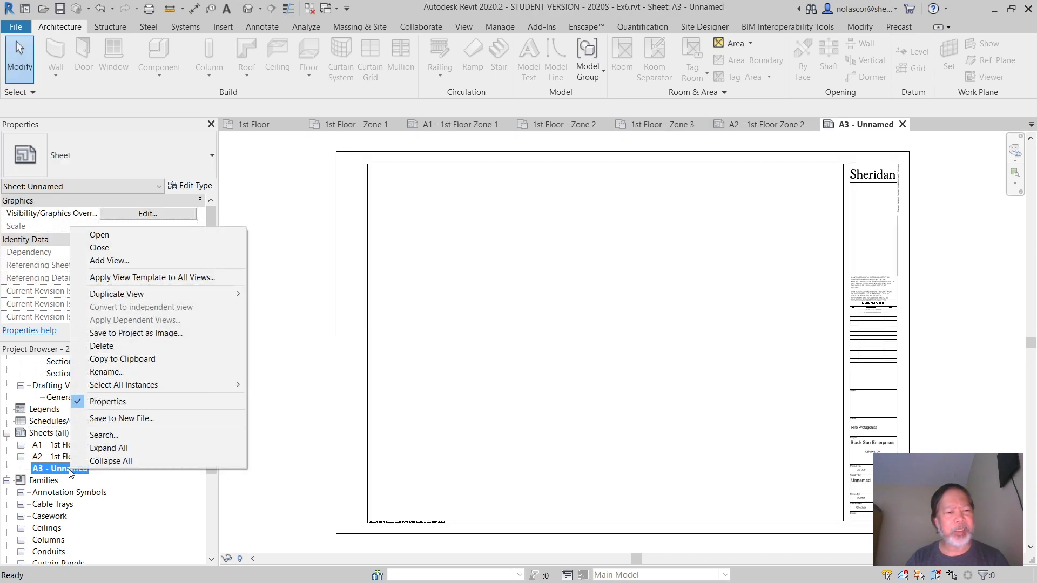
{"action": "left_click", "coordinate": [151, 372]}
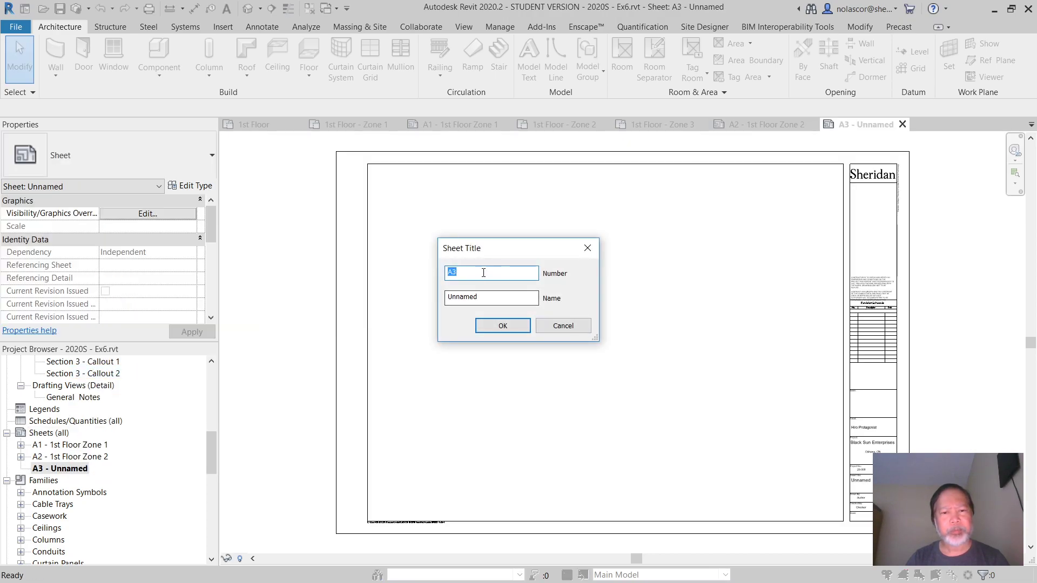
{"action": "left_click", "coordinate": [491, 301]}
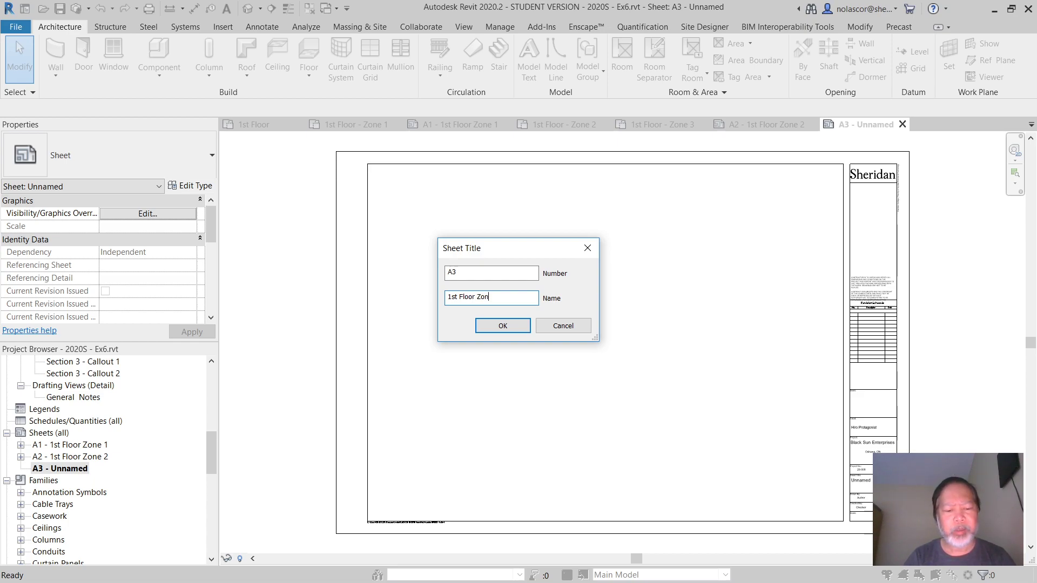
{"action": "left_click", "coordinate": [488, 324]}
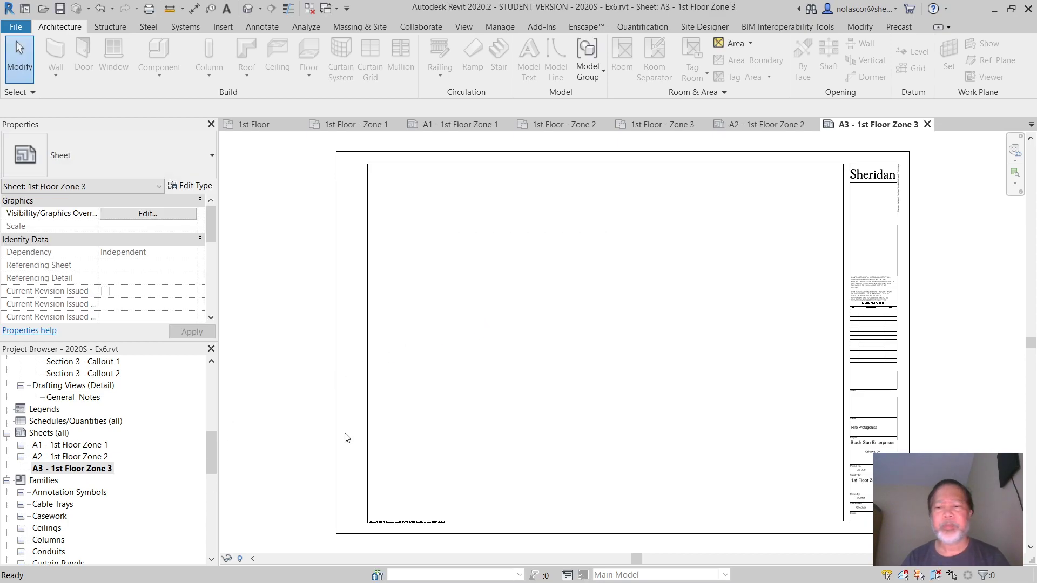
- Open the 1st Floor - Zone 3 plan and pull the crop region's left and top edges in around the lower office area
{"action": "left_click_drag", "start_coordinate": [212, 451], "coordinate": [218, 395]}
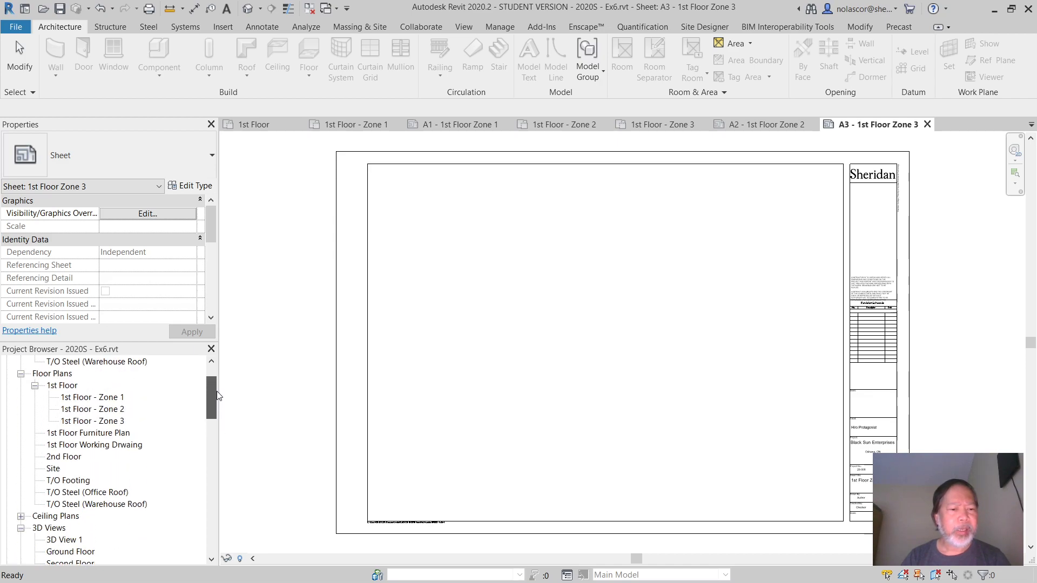
{"action": "left_click", "coordinate": [123, 422]}
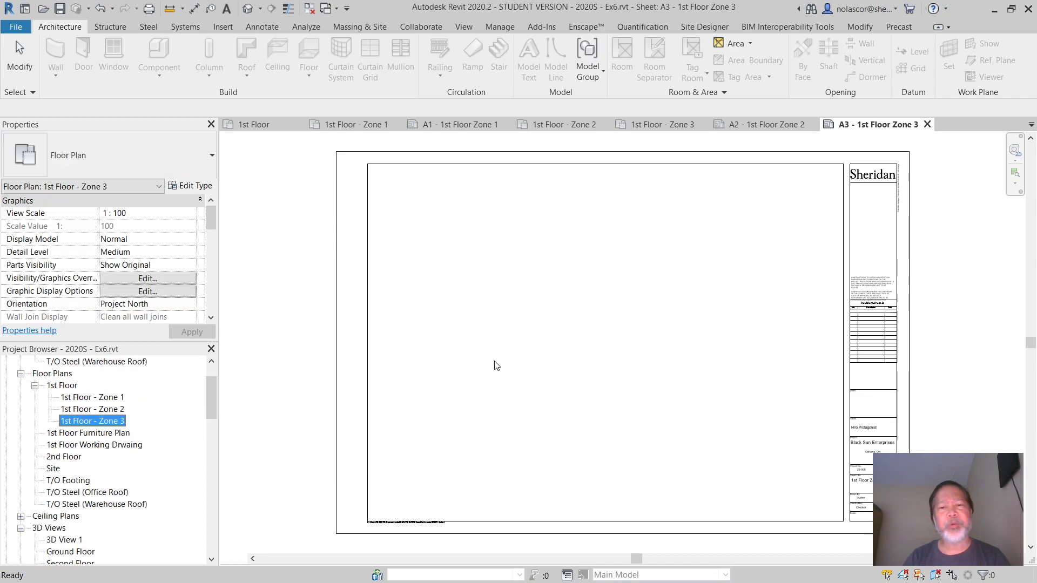
{"action": "left_click_drag", "start_coordinate": [458, 369], "coordinate": [523, 358]}
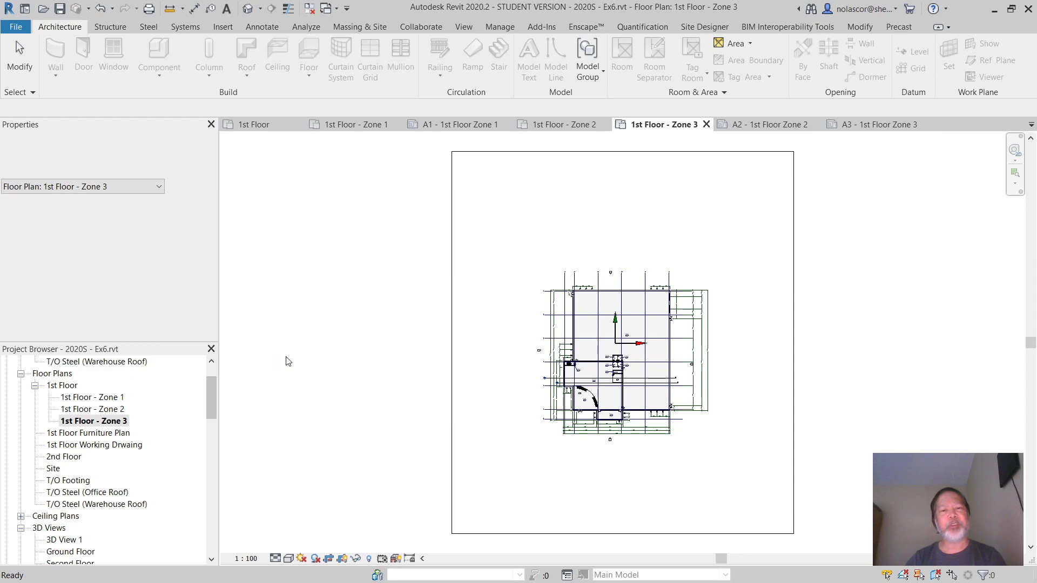
{"action": "left_click", "coordinate": [453, 358]}
{"action": "left_click_drag", "start_coordinate": [467, 346], "coordinate": [560, 352]}
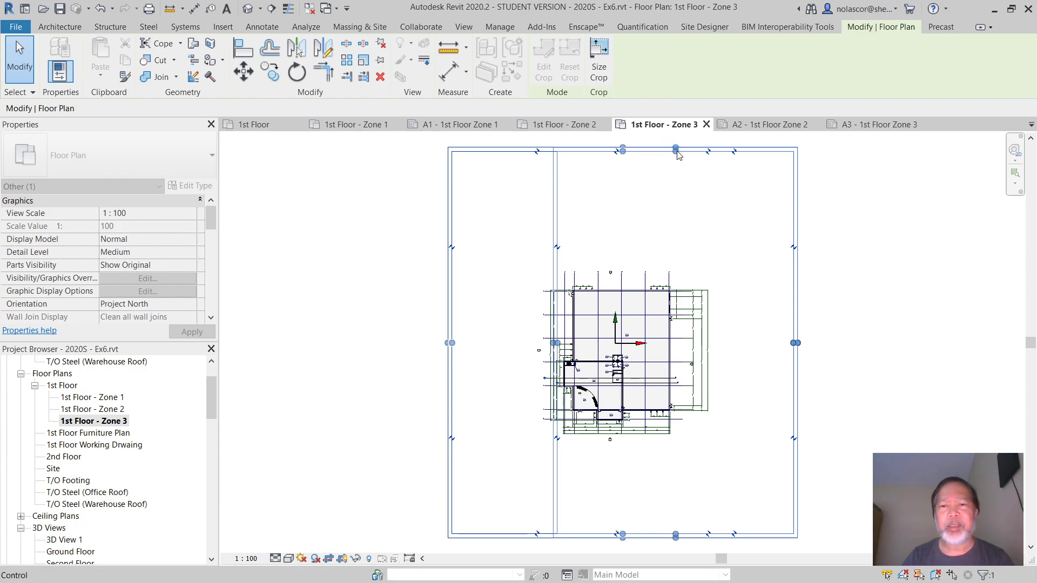
{"action": "left_click_drag", "start_coordinate": [676, 151], "coordinate": [661, 350]}
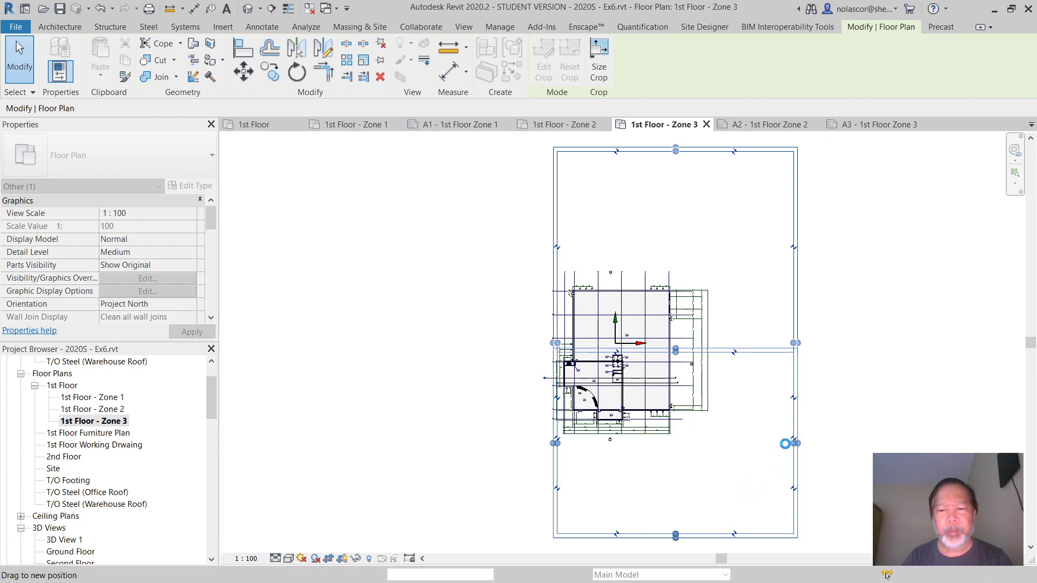
- Pull the Zone 3 crop region's right edge in past the washrooms and raise its bottom edge to just below the lower dimensions
{"action": "left_click_drag", "start_coordinate": [793, 444], "coordinate": [675, 444]}
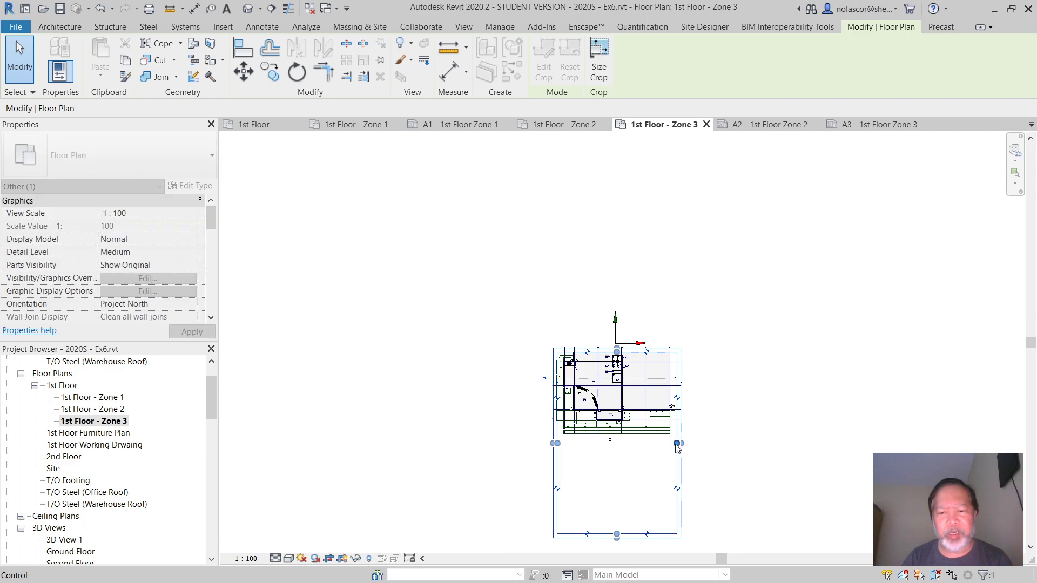
{"action": "left_click_drag", "start_coordinate": [678, 443], "coordinate": [629, 443]}
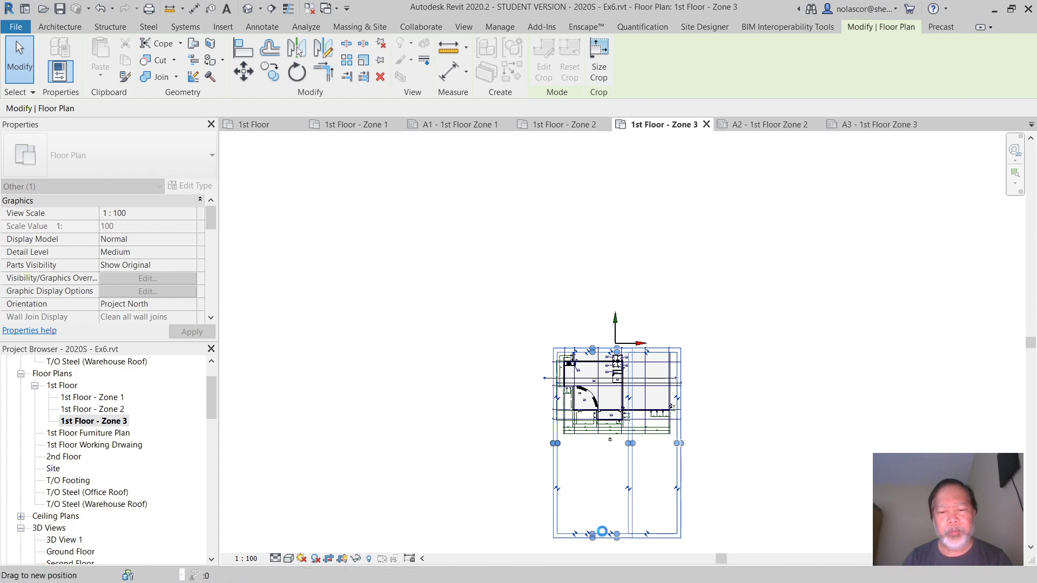
{"action": "left_click_drag", "start_coordinate": [592, 535], "coordinate": [620, 425]}
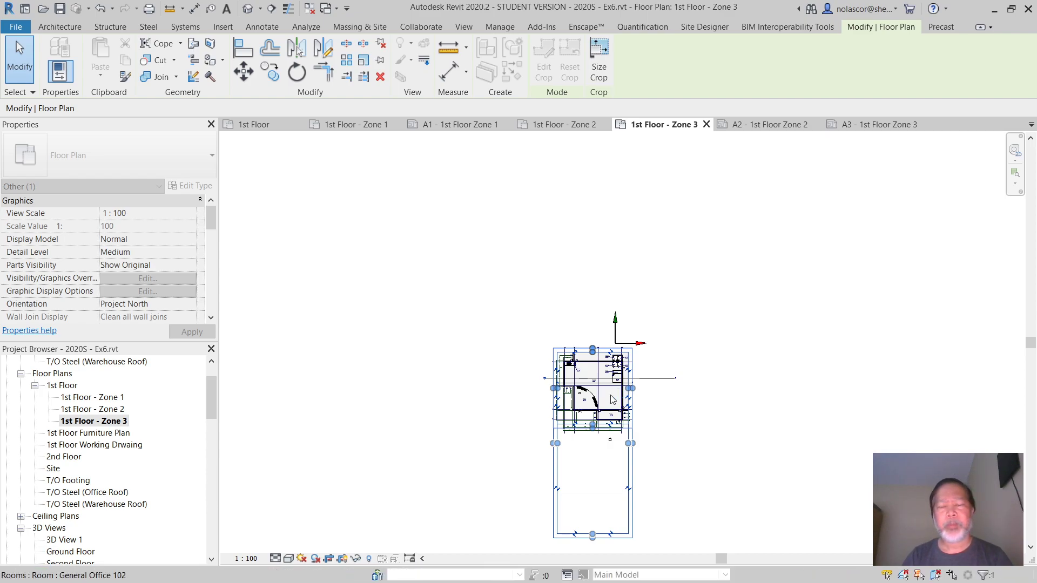
{"action": "scroll", "coordinate": [607, 402], "scroll_direction": "up", "scroll_amount": 5}
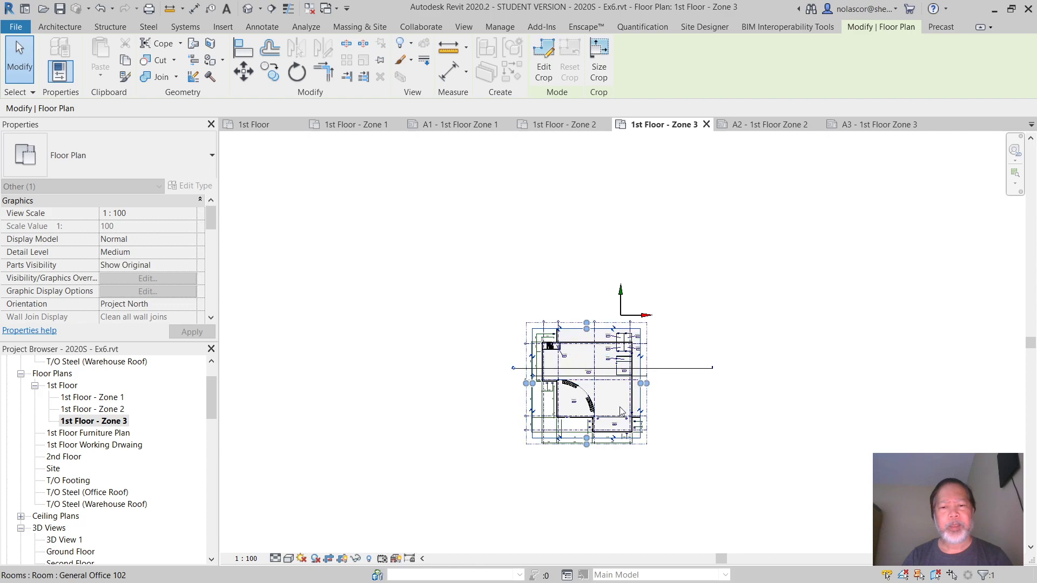
{"action": "scroll", "coordinate": [612, 412], "scroll_direction": "up", "scroll_amount": 2}
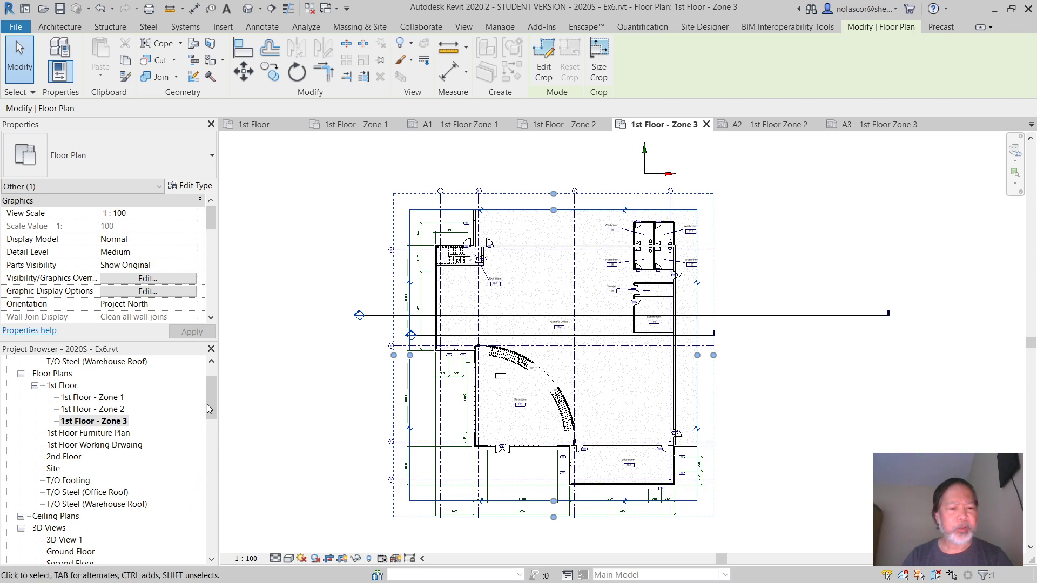
- Open sheet A3 - 1st Floor Zone 3 and place the 1st Floor - Zone 3 plan inside the drawing border
{"action": "key", "text": "Escape"}
{"action": "left_click_drag", "start_coordinate": [213, 418], "coordinate": [213, 454]}
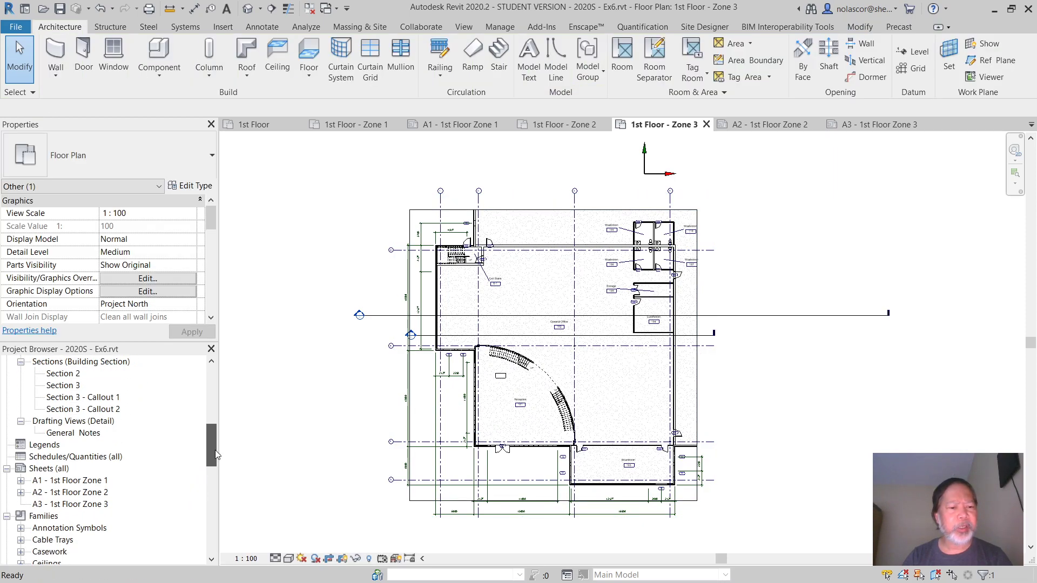
{"action": "double_click", "coordinate": [103, 504]}
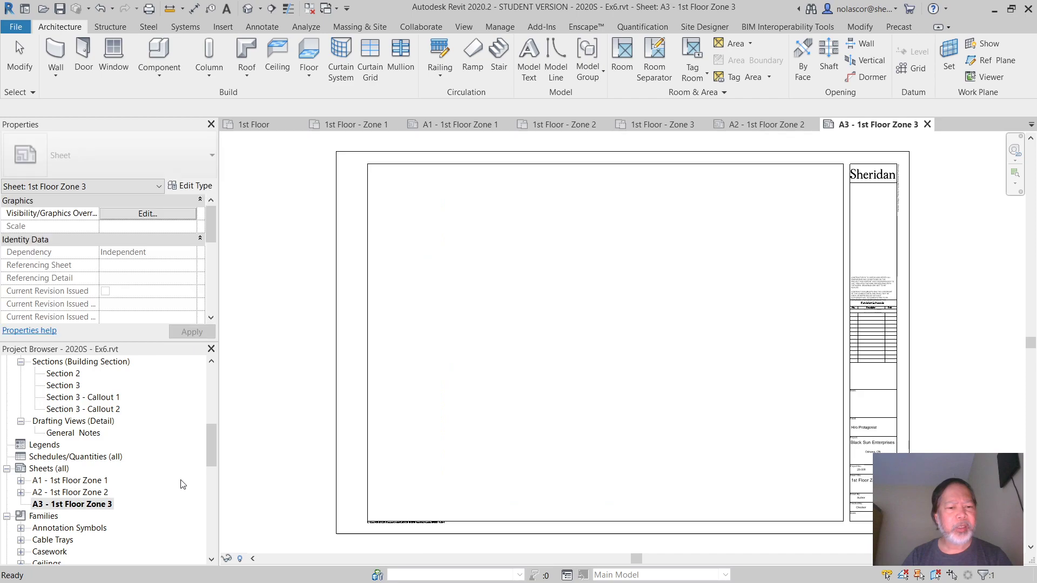
{"action": "left_click_drag", "start_coordinate": [209, 448], "coordinate": [214, 398]}
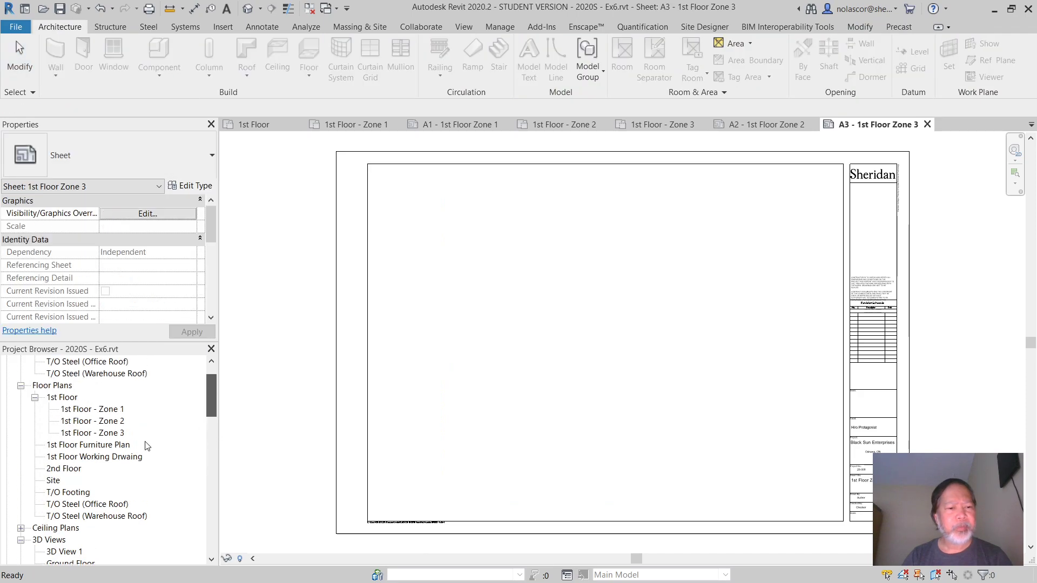
{"action": "left_click", "coordinate": [112, 434]}
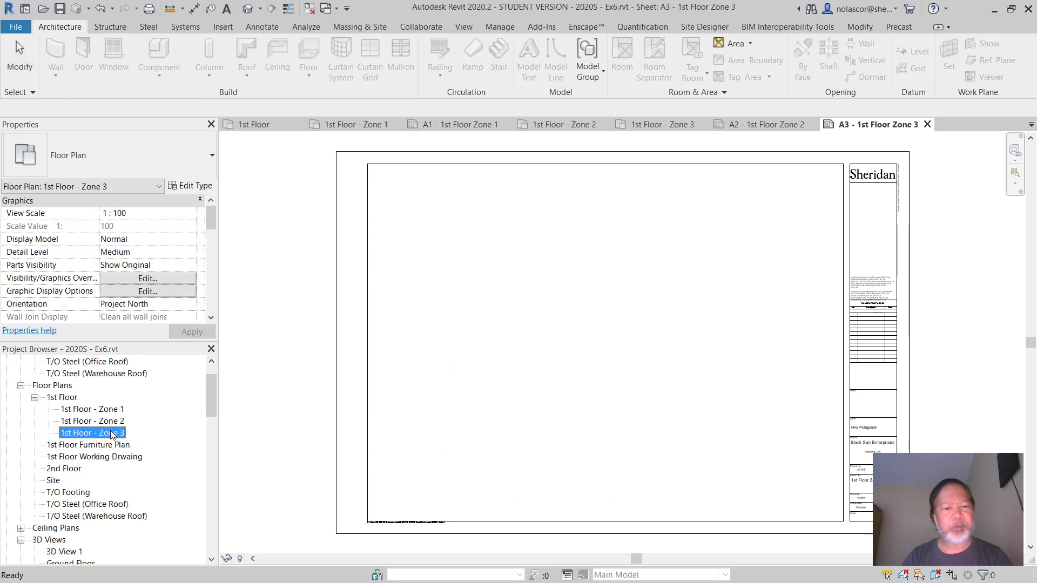
{"action": "left_click_drag", "start_coordinate": [134, 443], "coordinate": [517, 399]}
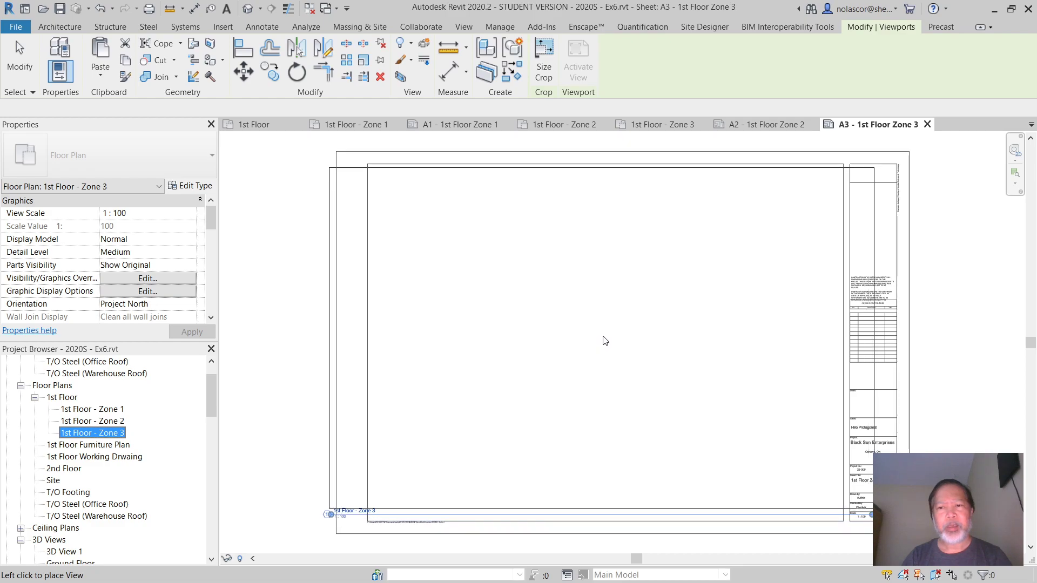
{"action": "left_click", "coordinate": [601, 336]}
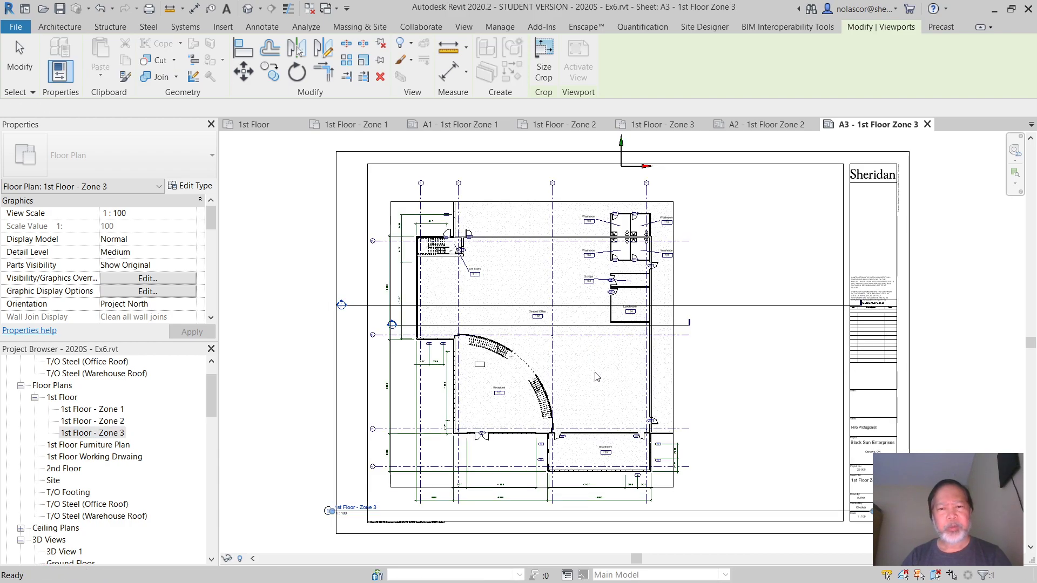
- Shift the Zone 3 viewport right to bring the plan nearer the middle of the drawing area
{"action": "left_click", "coordinate": [595, 373]}
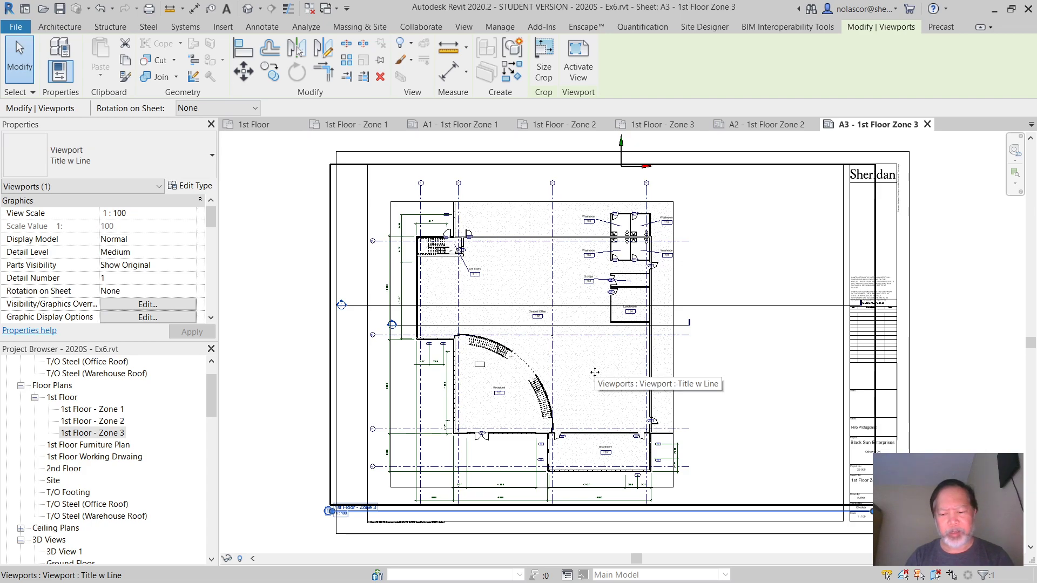
{"action": "key", "text": "Right"}
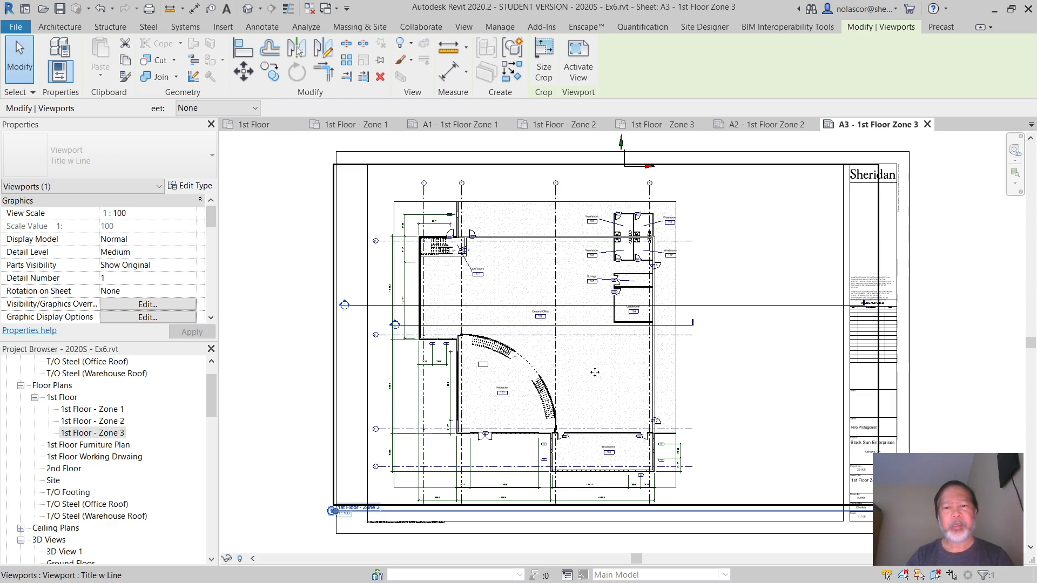
{"action": "key", "text": "shift+Right"}
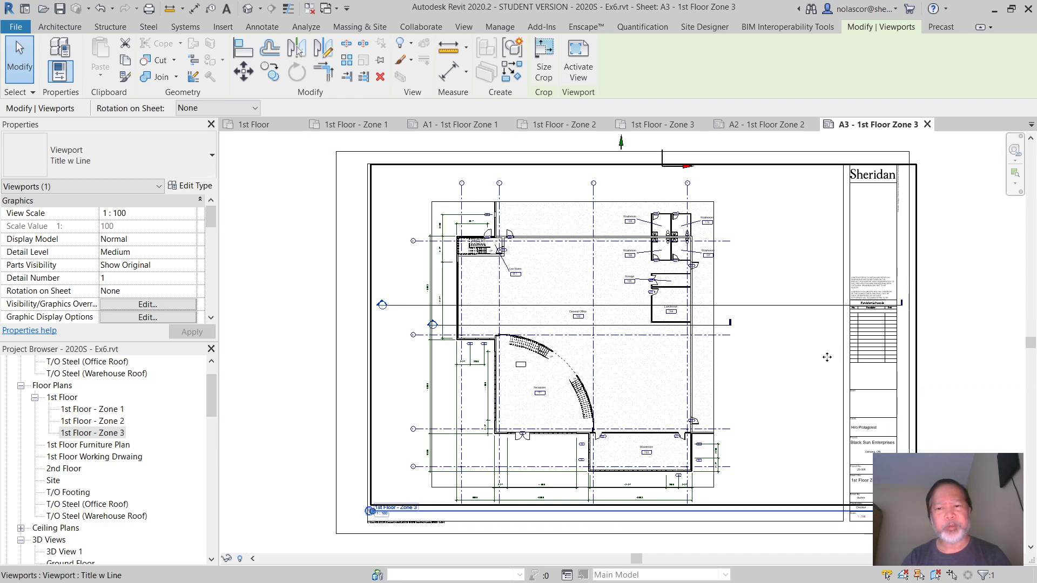
- Hide the long Section 3 line as an element in the 1st Floor - Zone 3 plan
{"action": "double_click", "coordinate": [125, 433]}
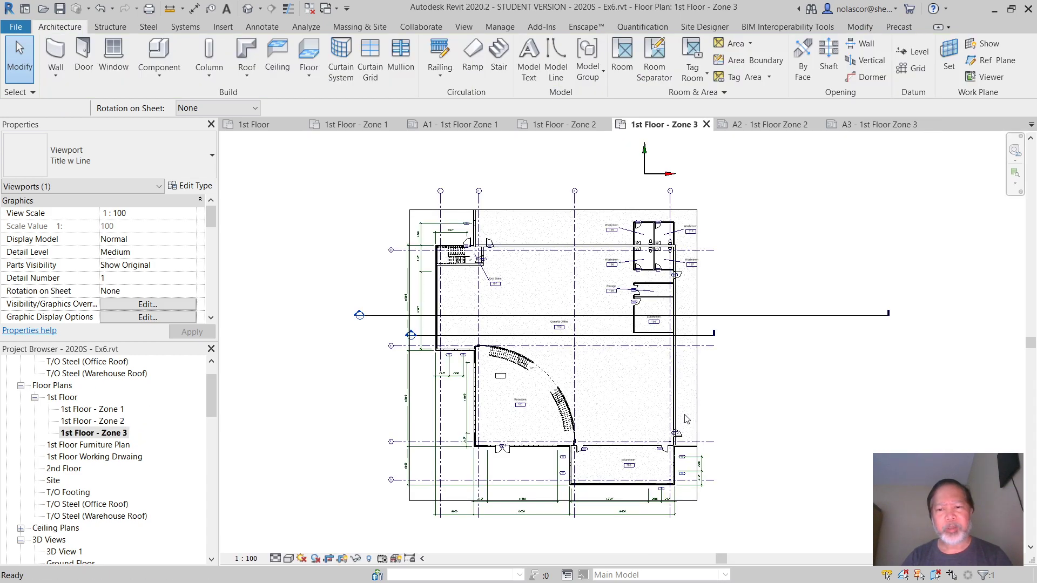
{"action": "left_click", "coordinate": [782, 316]}
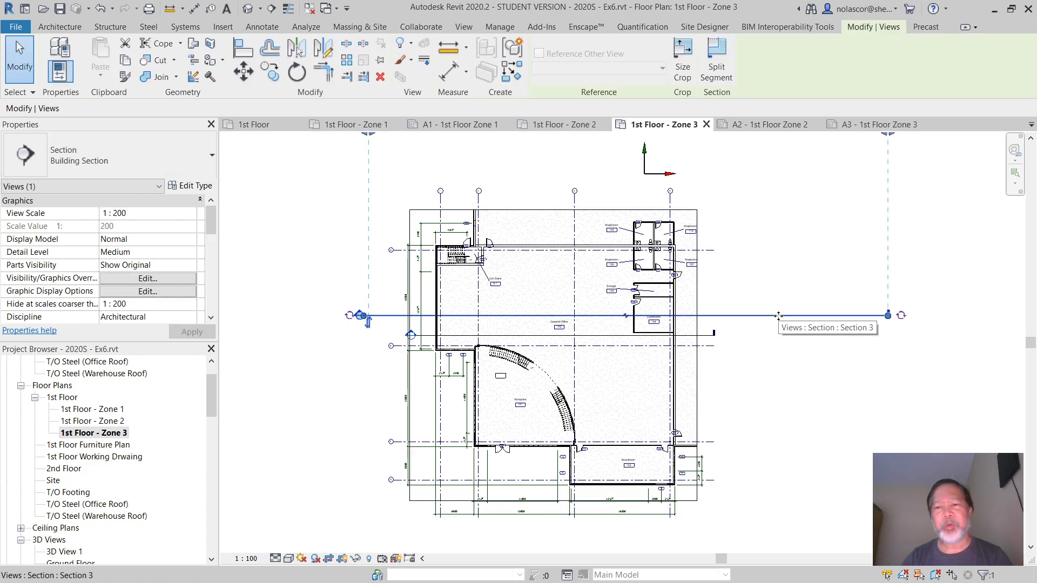
{"action": "right_click", "coordinate": [778, 316]}
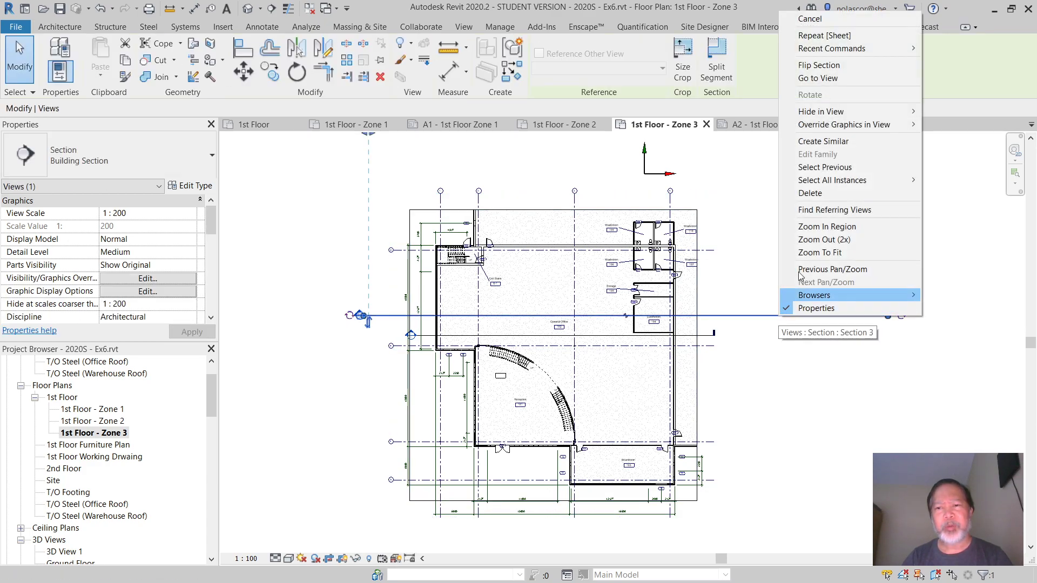
{"action": "mouse_move", "coordinate": [862, 111]}
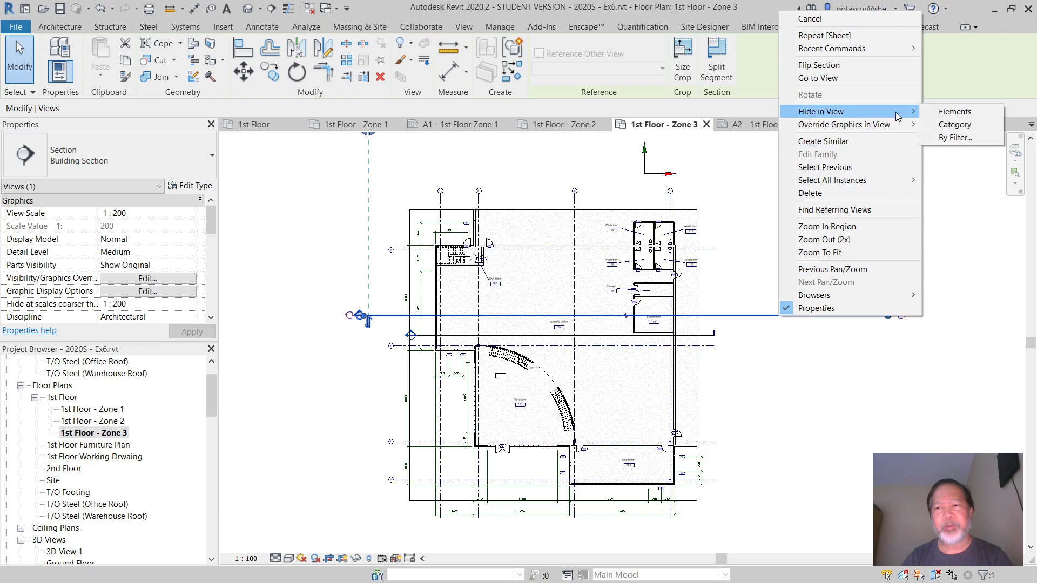
{"action": "left_click", "coordinate": [957, 124]}
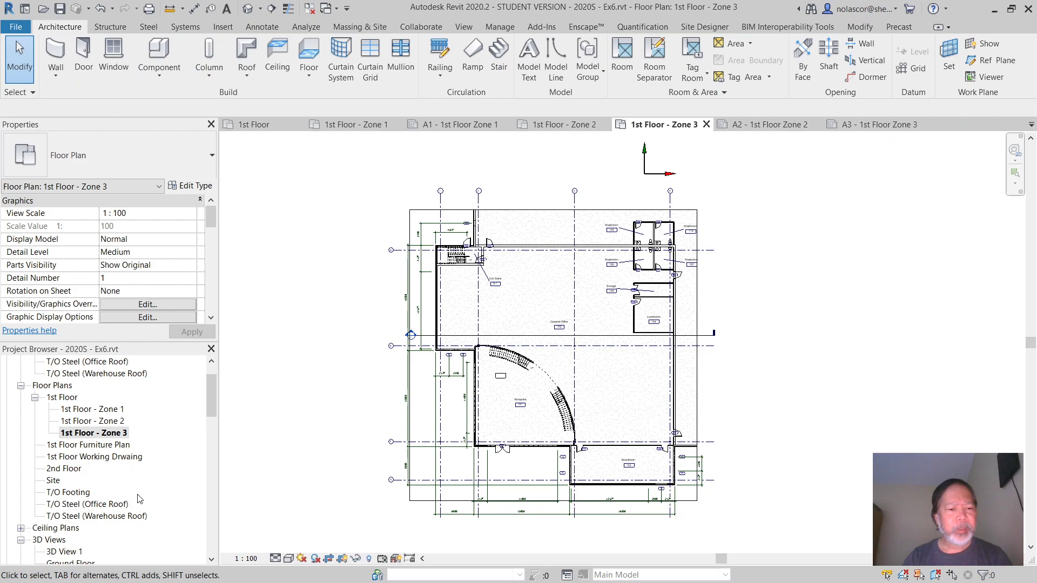
- Return to sheet A3 - 1st Floor Zone 3 and move the view title right to sit below the plan's left side
{"action": "scroll", "coordinate": [139, 498], "scroll_direction": "down", "scroll_amount": 3}
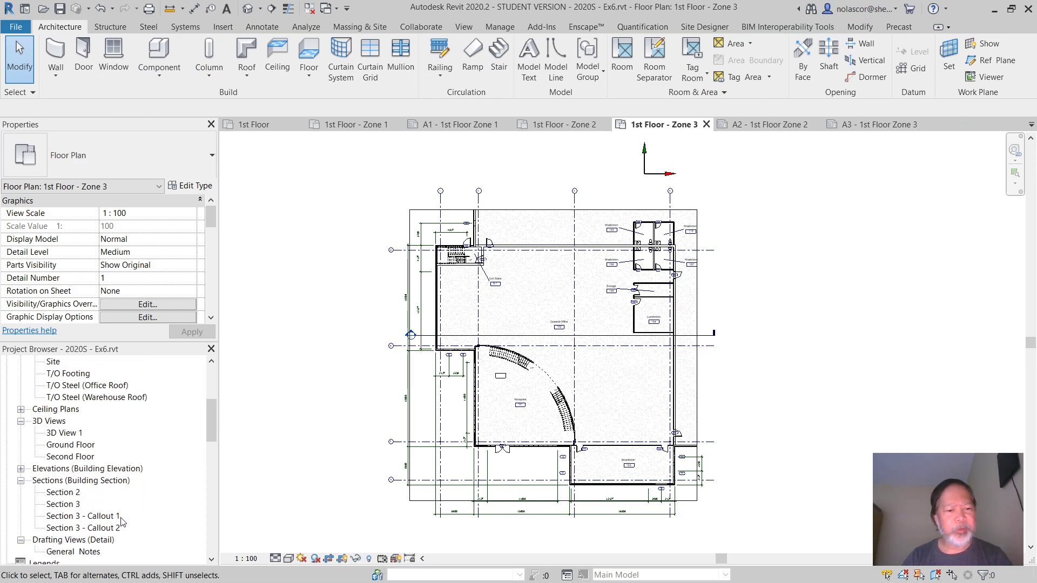
{"action": "scroll", "coordinate": [122, 521], "scroll_direction": "down", "scroll_amount": 2}
{"action": "scroll", "coordinate": [129, 507], "scroll_direction": "down", "scroll_amount": 2}
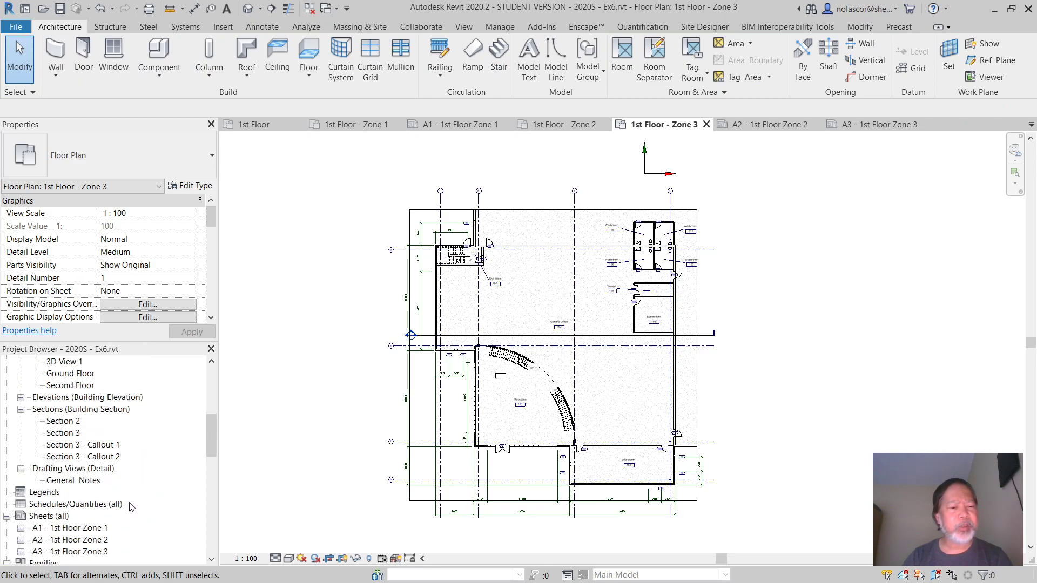
{"action": "double_click", "coordinate": [81, 528]}
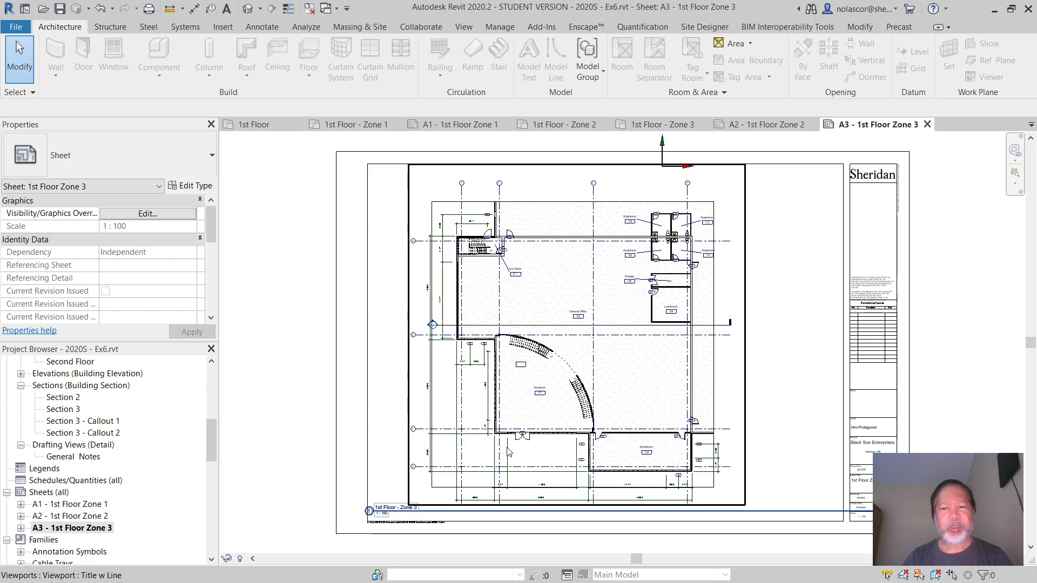
{"action": "left_click", "coordinate": [398, 513]}
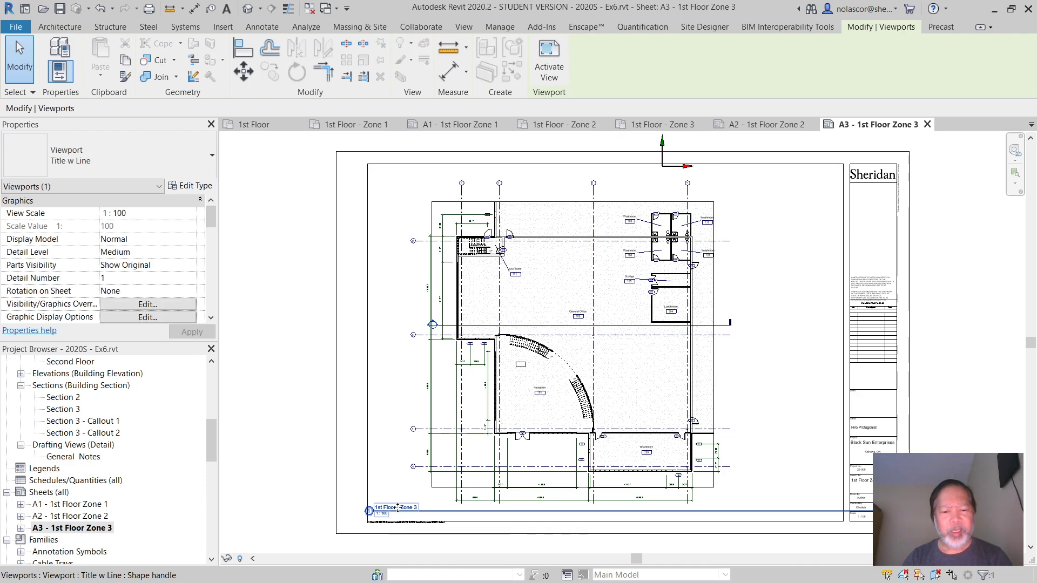
{"action": "left_click_drag", "start_coordinate": [400, 512], "coordinate": [458, 520]}
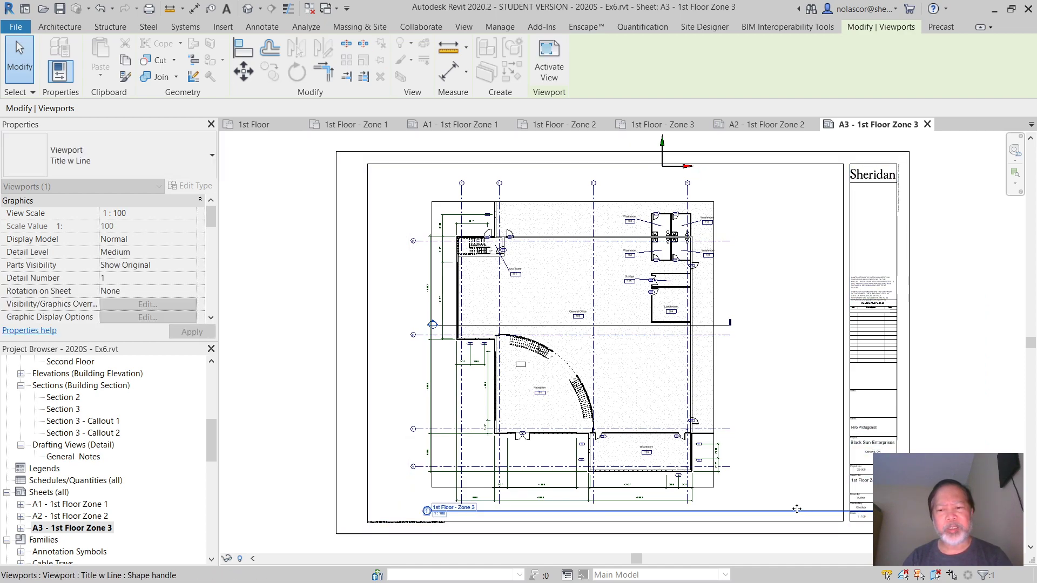
- Shorten the Zone 3 viewport's title line from its right end to just past the view name
{"action": "left_click", "coordinate": [657, 409]}
{"action": "left_click_drag", "start_coordinate": [891, 511], "coordinate": [487, 511]}
{"action": "left_click", "coordinate": [306, 412]}
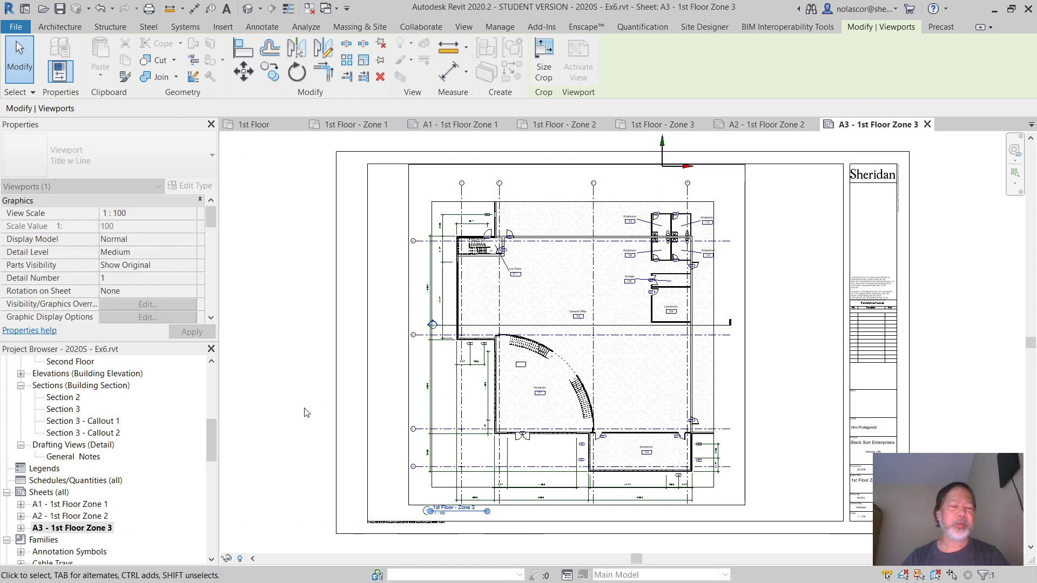